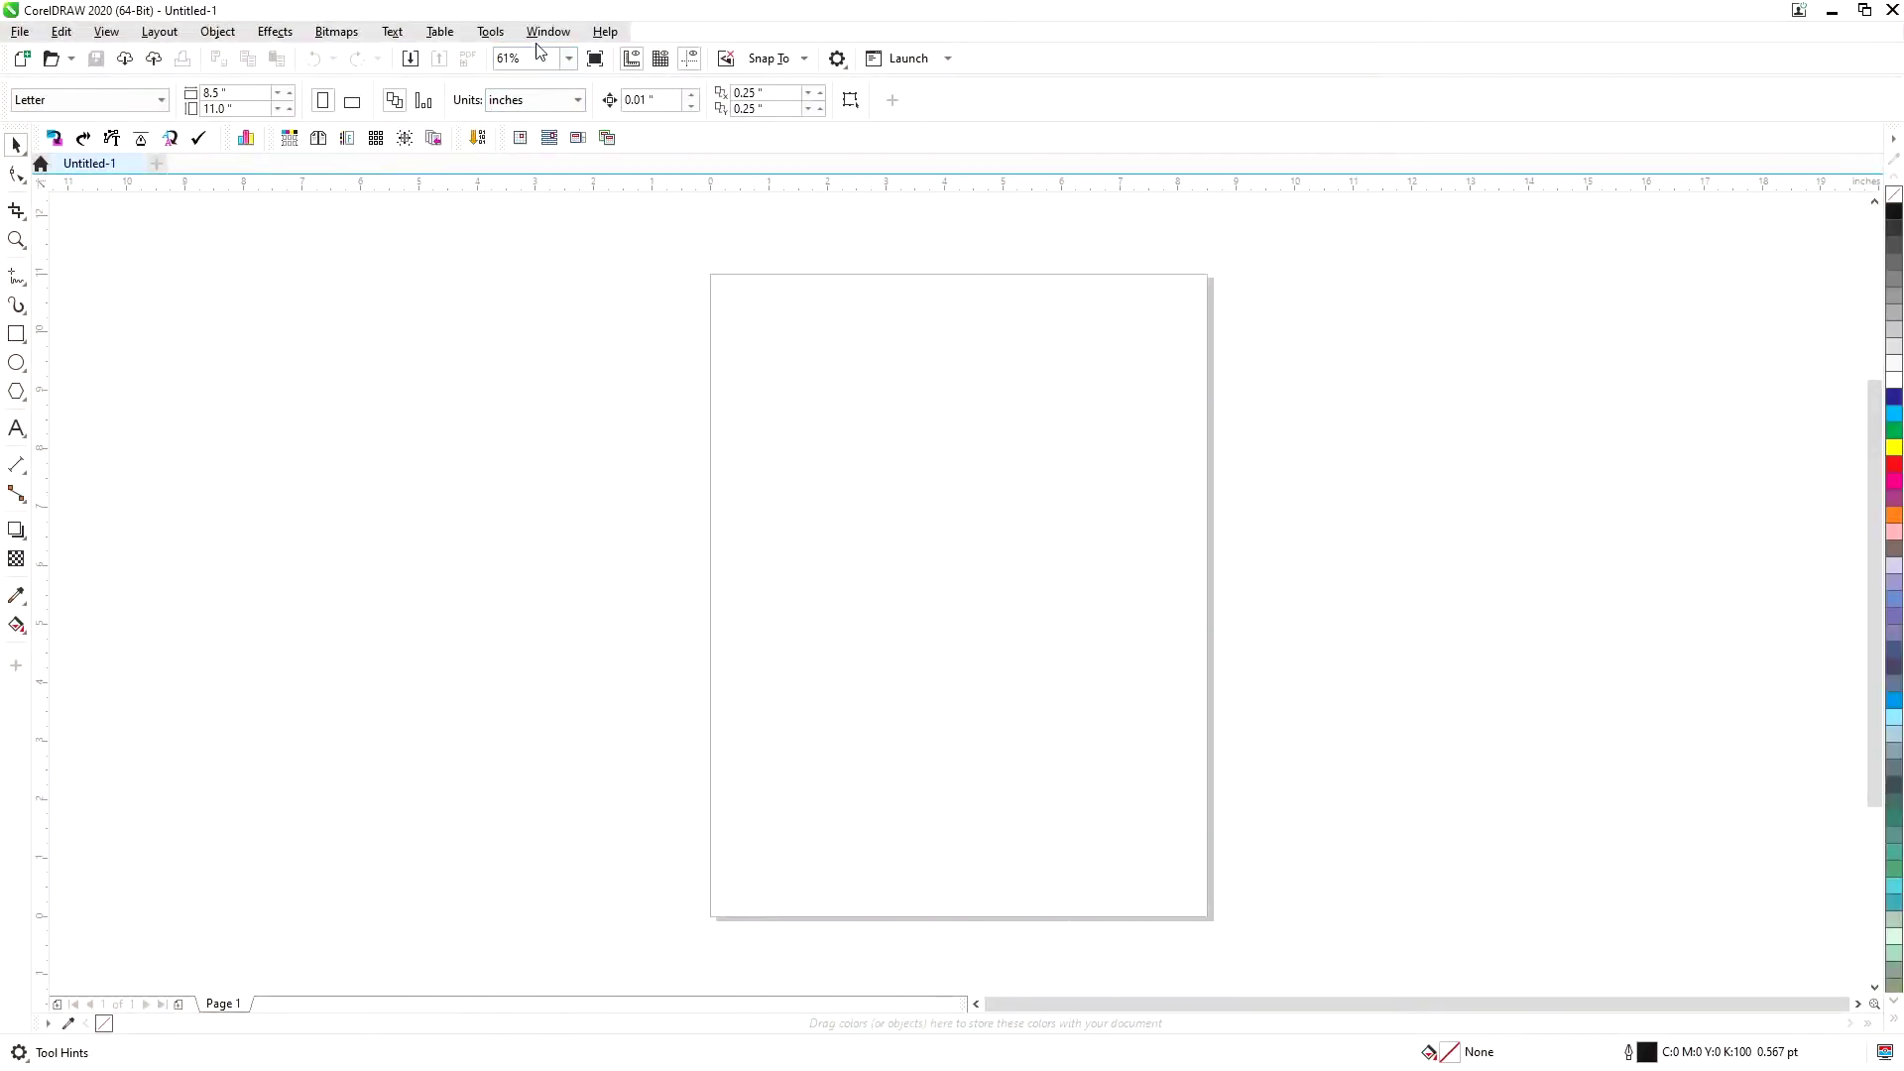
Open the RS Barcodes docker from Window > Dockers > ReproScripts
click(544, 32)
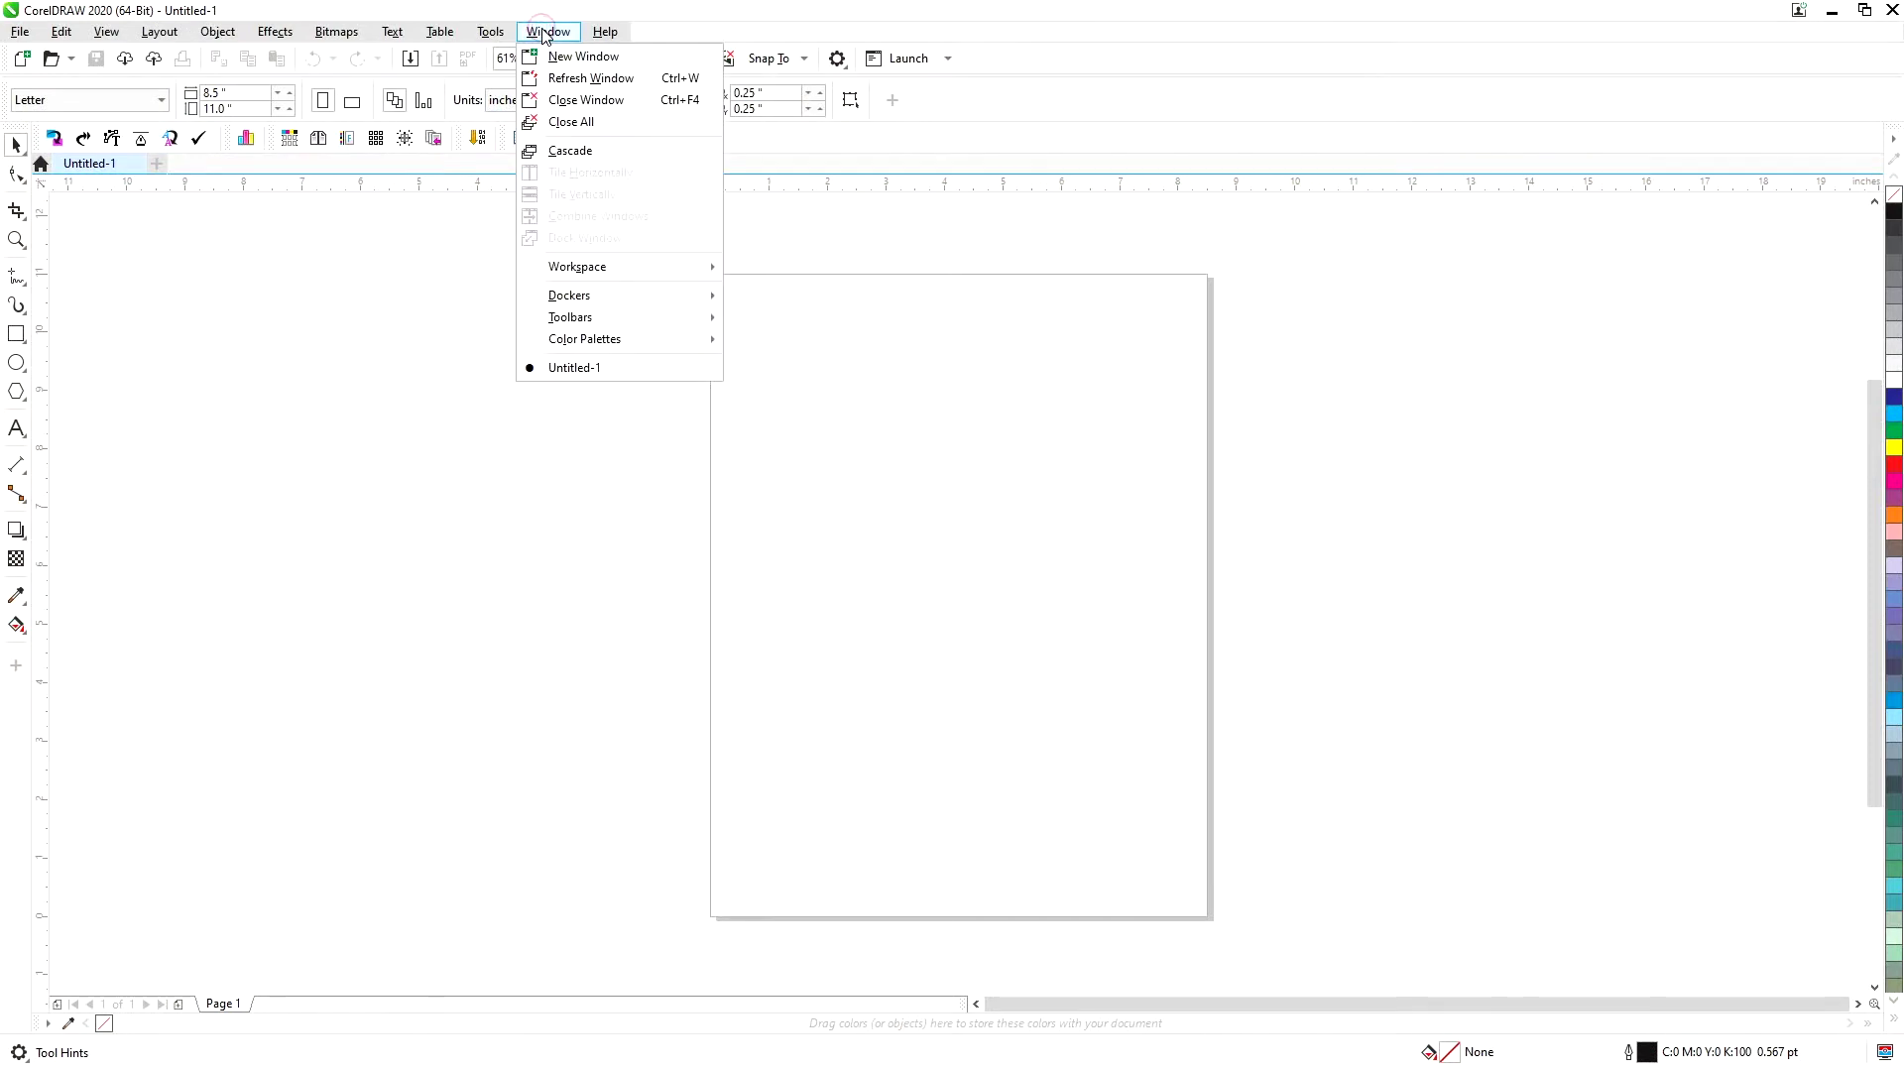
click(622, 298)
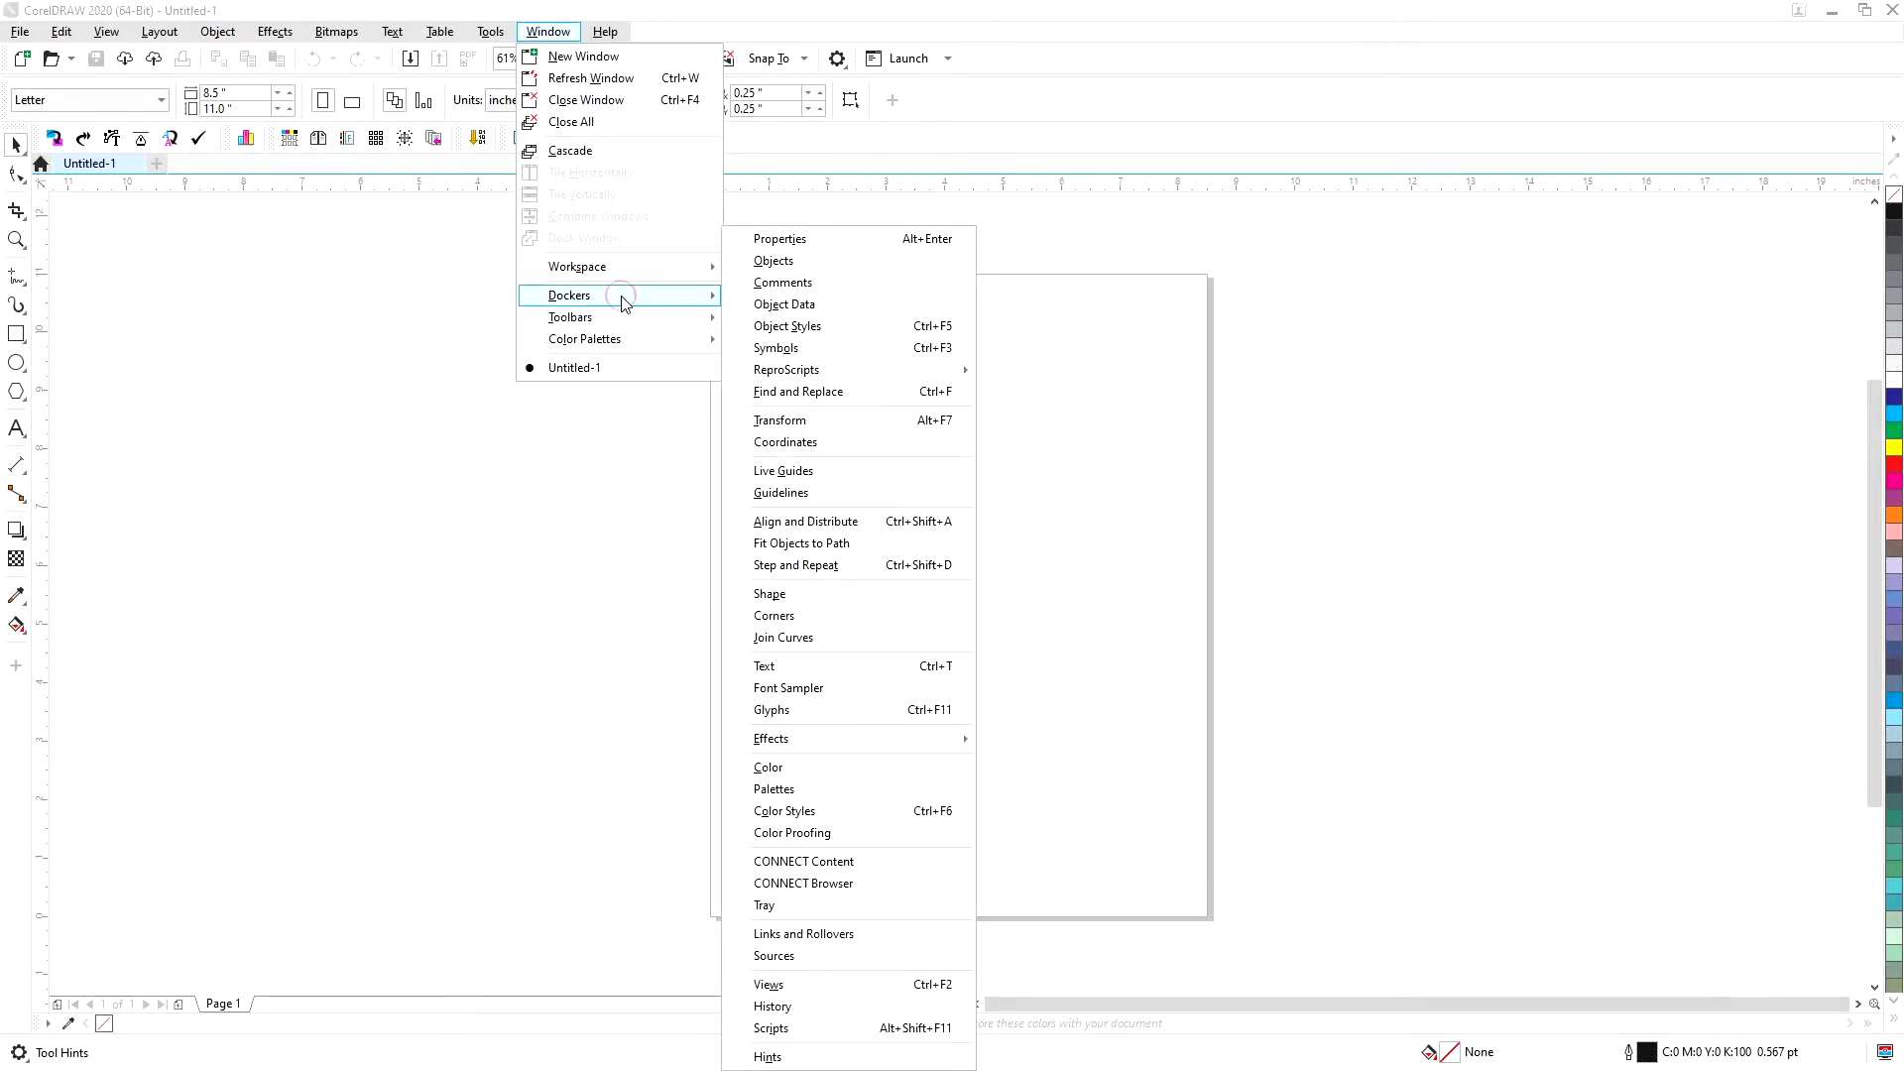
click(776, 370)
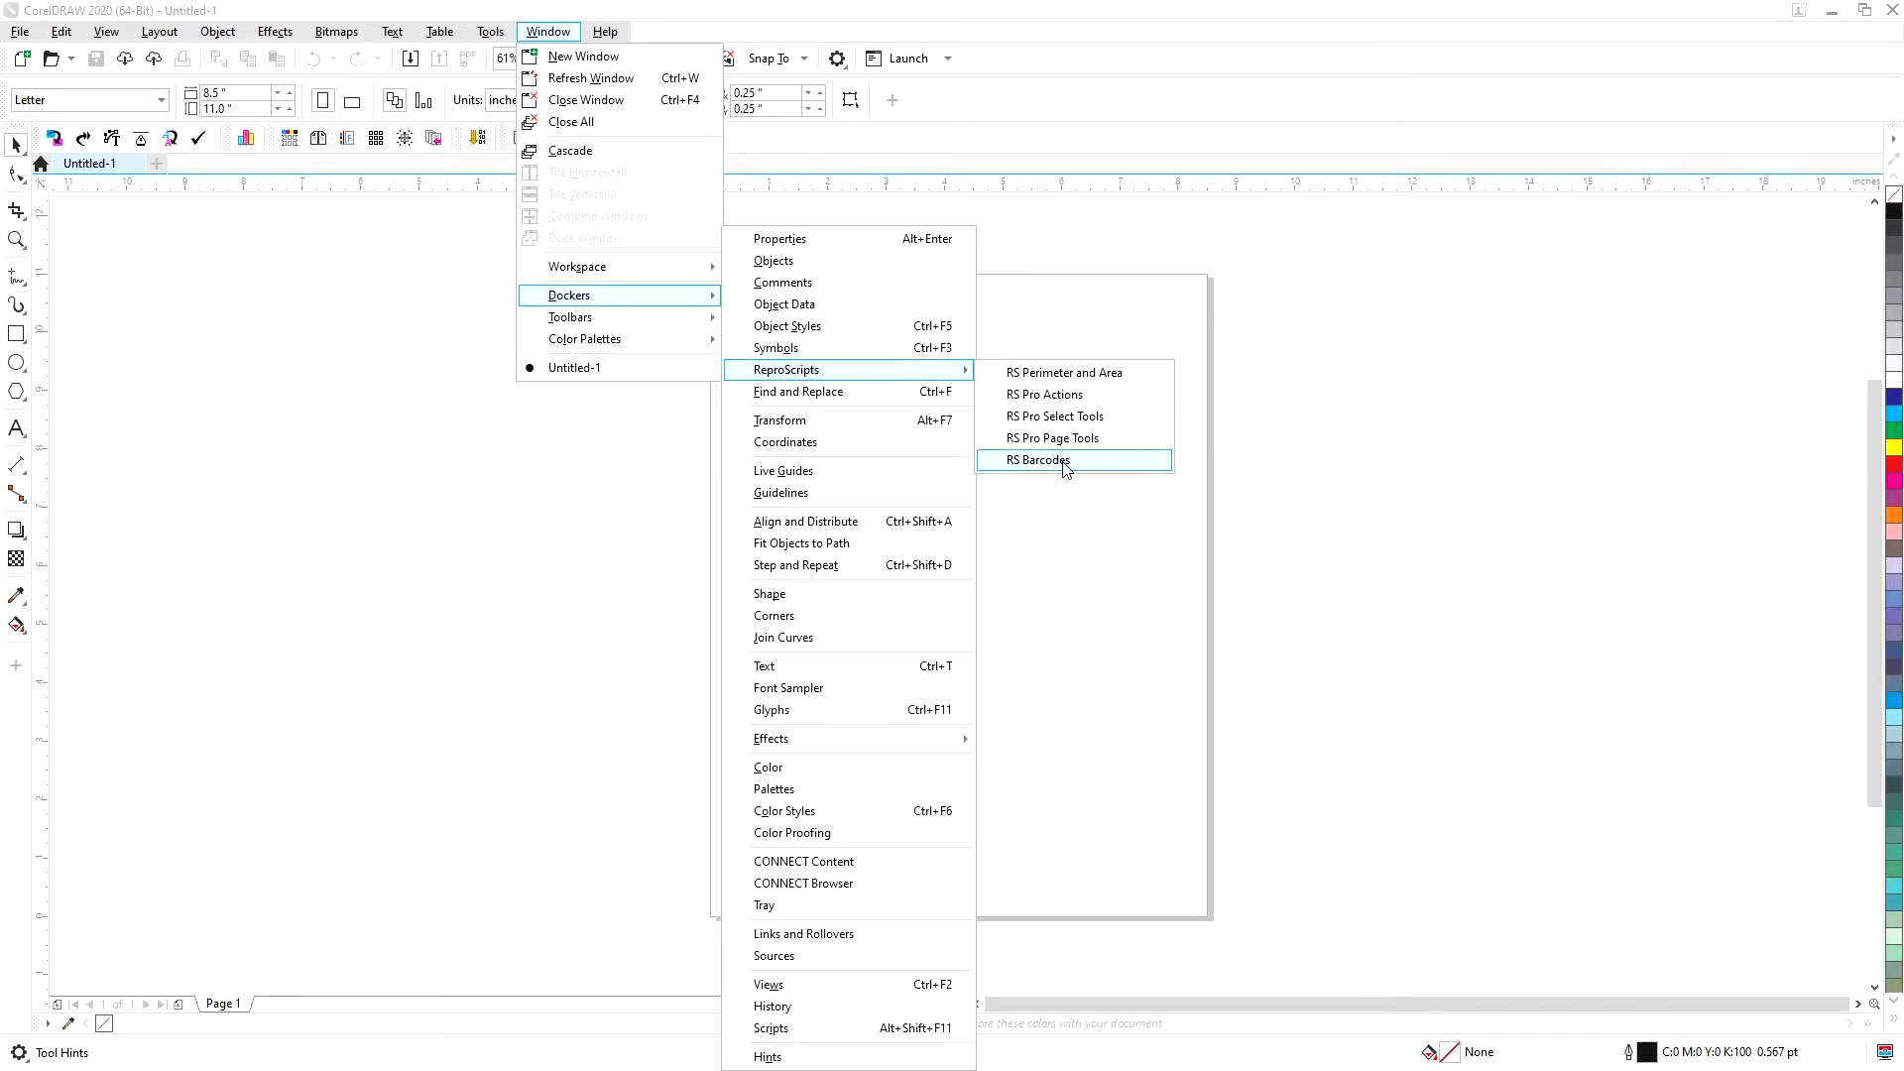
click(1126, 468)
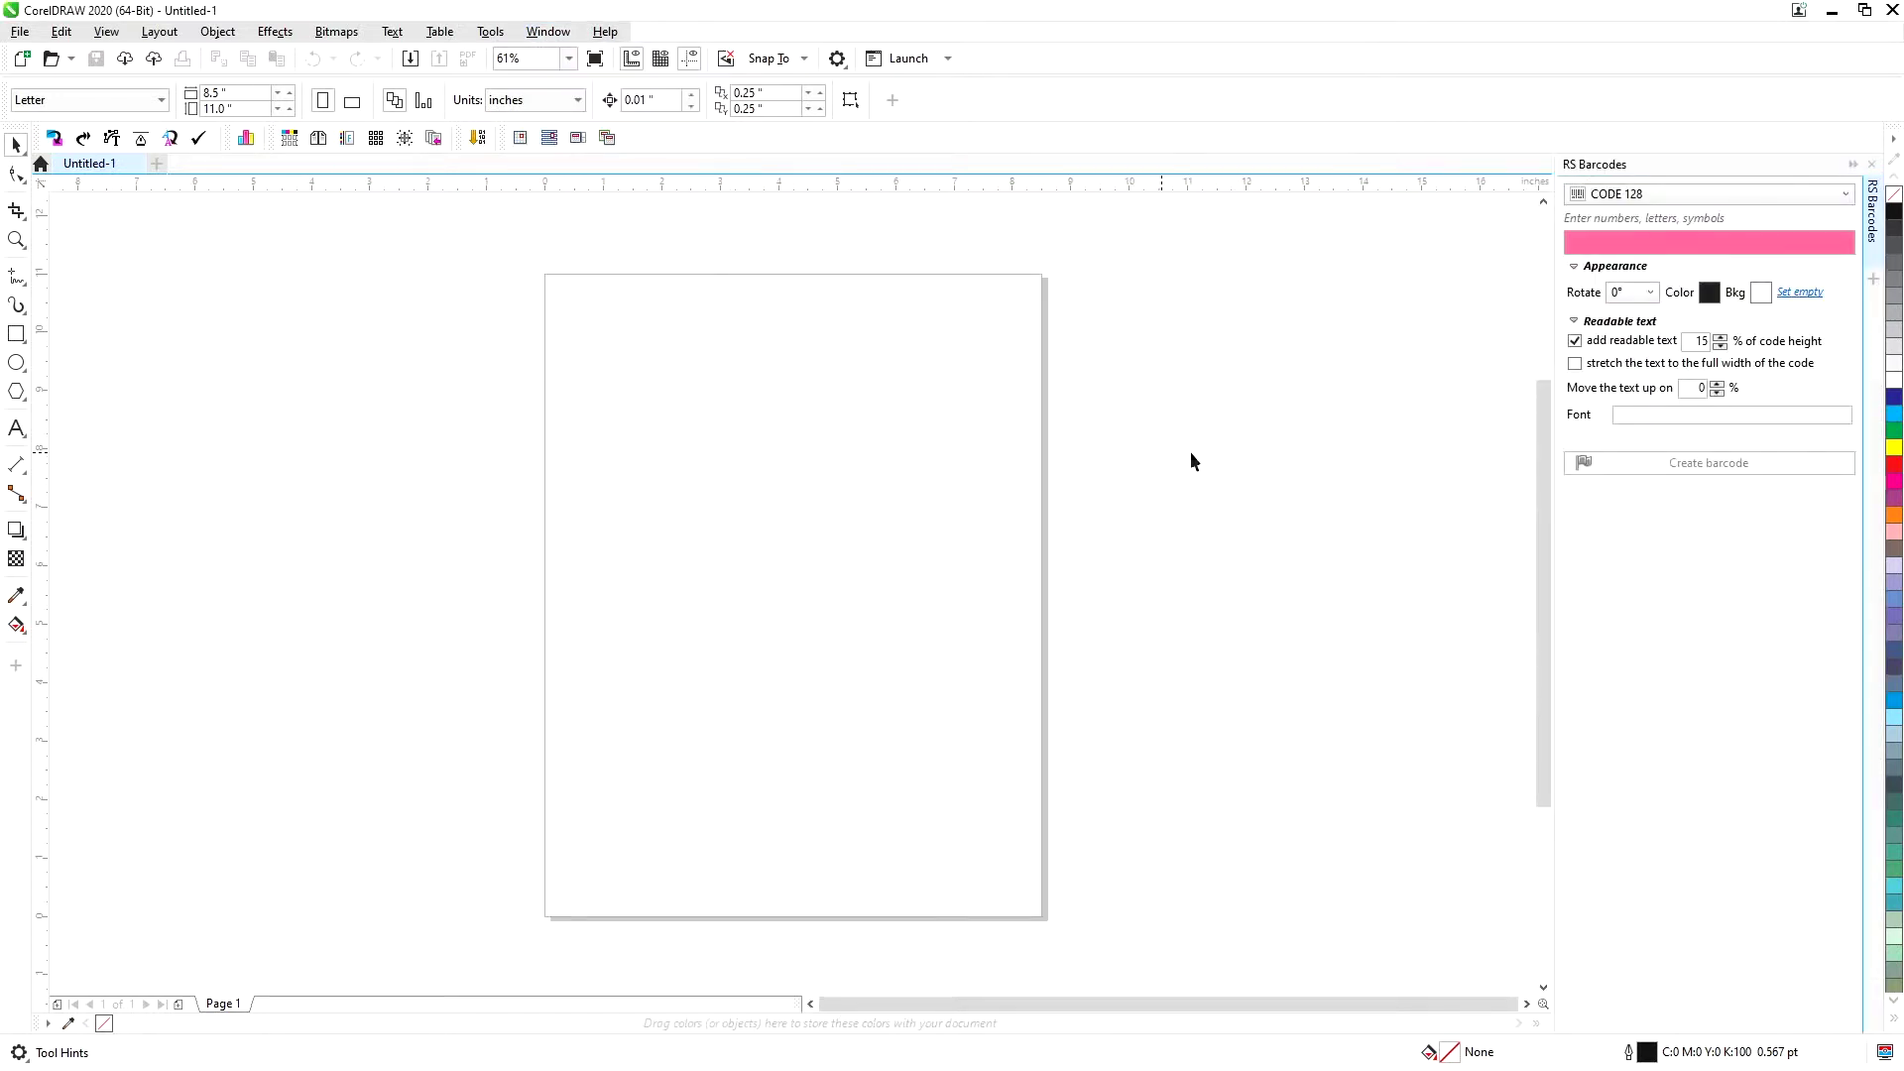
Create a CODE 128 barcode reading 'code 128 sample' at the page centre
click(1604, 238)
text(code 128 sample)
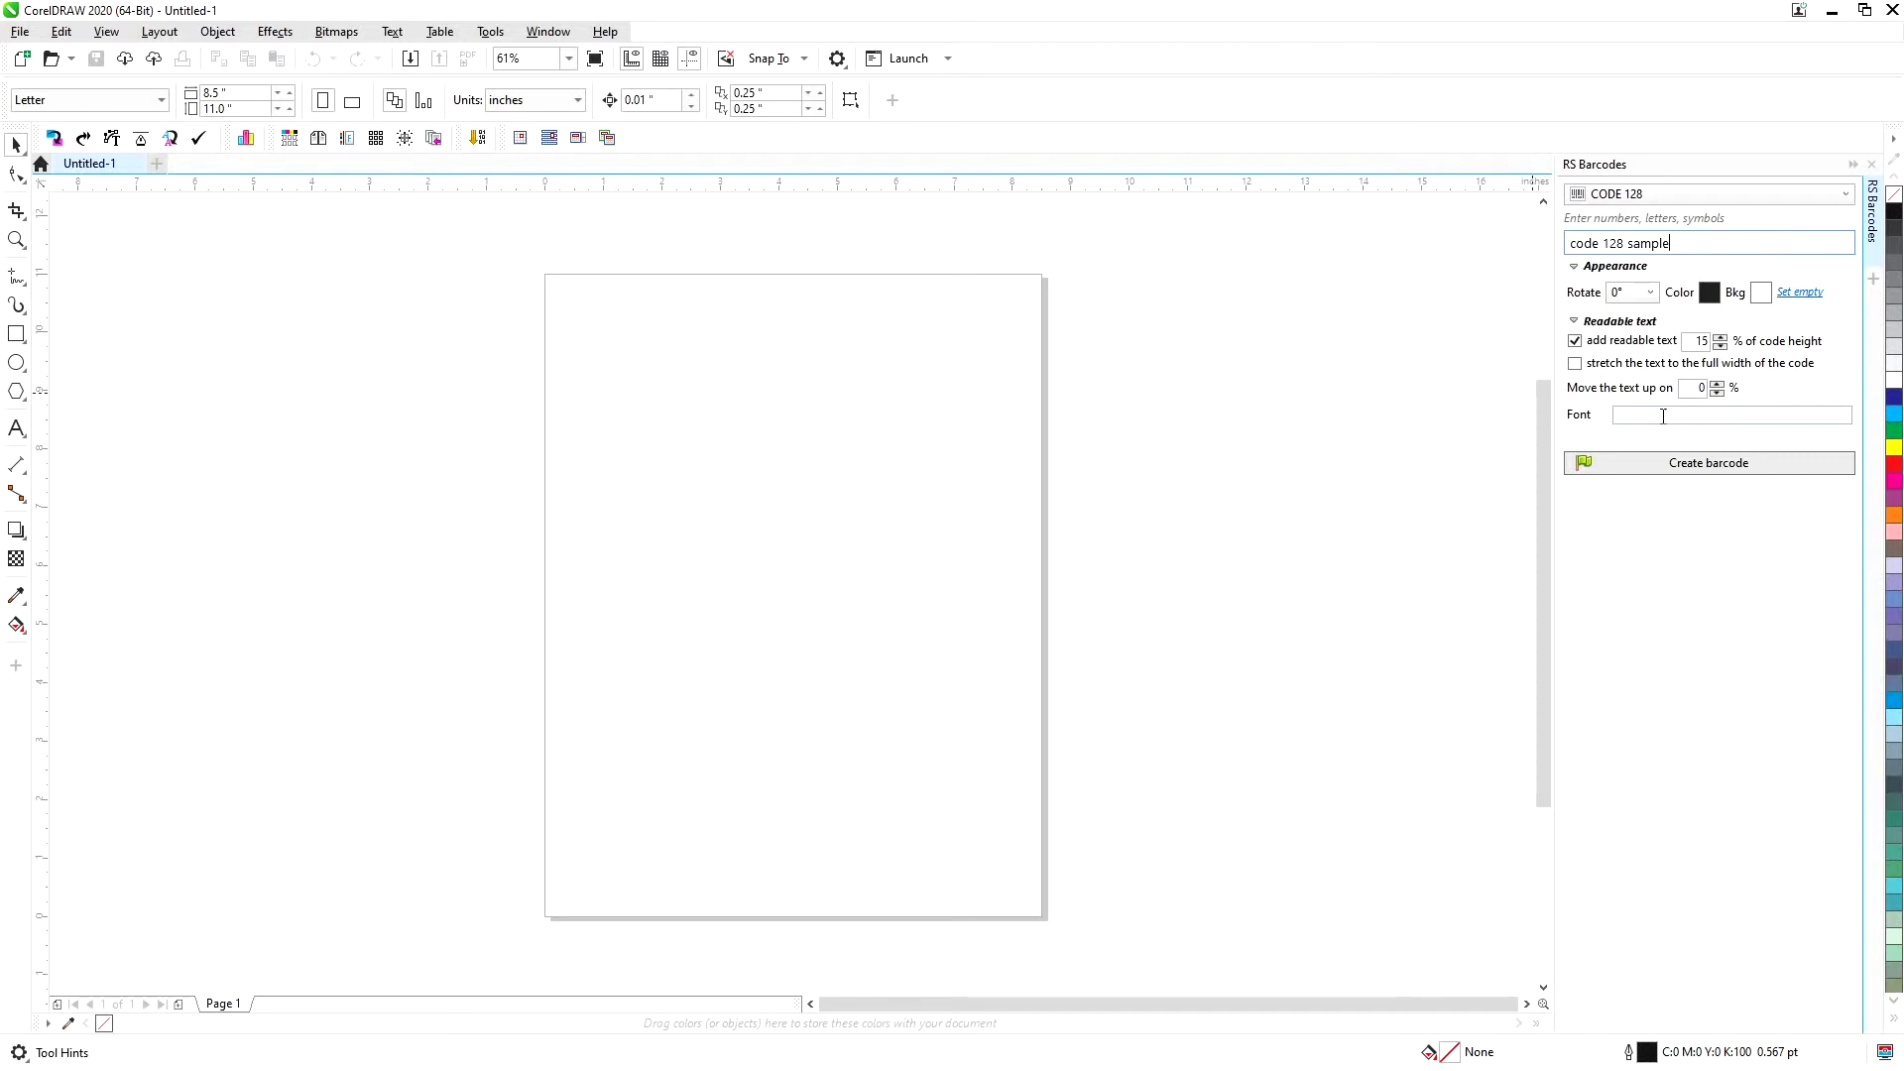
click(1685, 467)
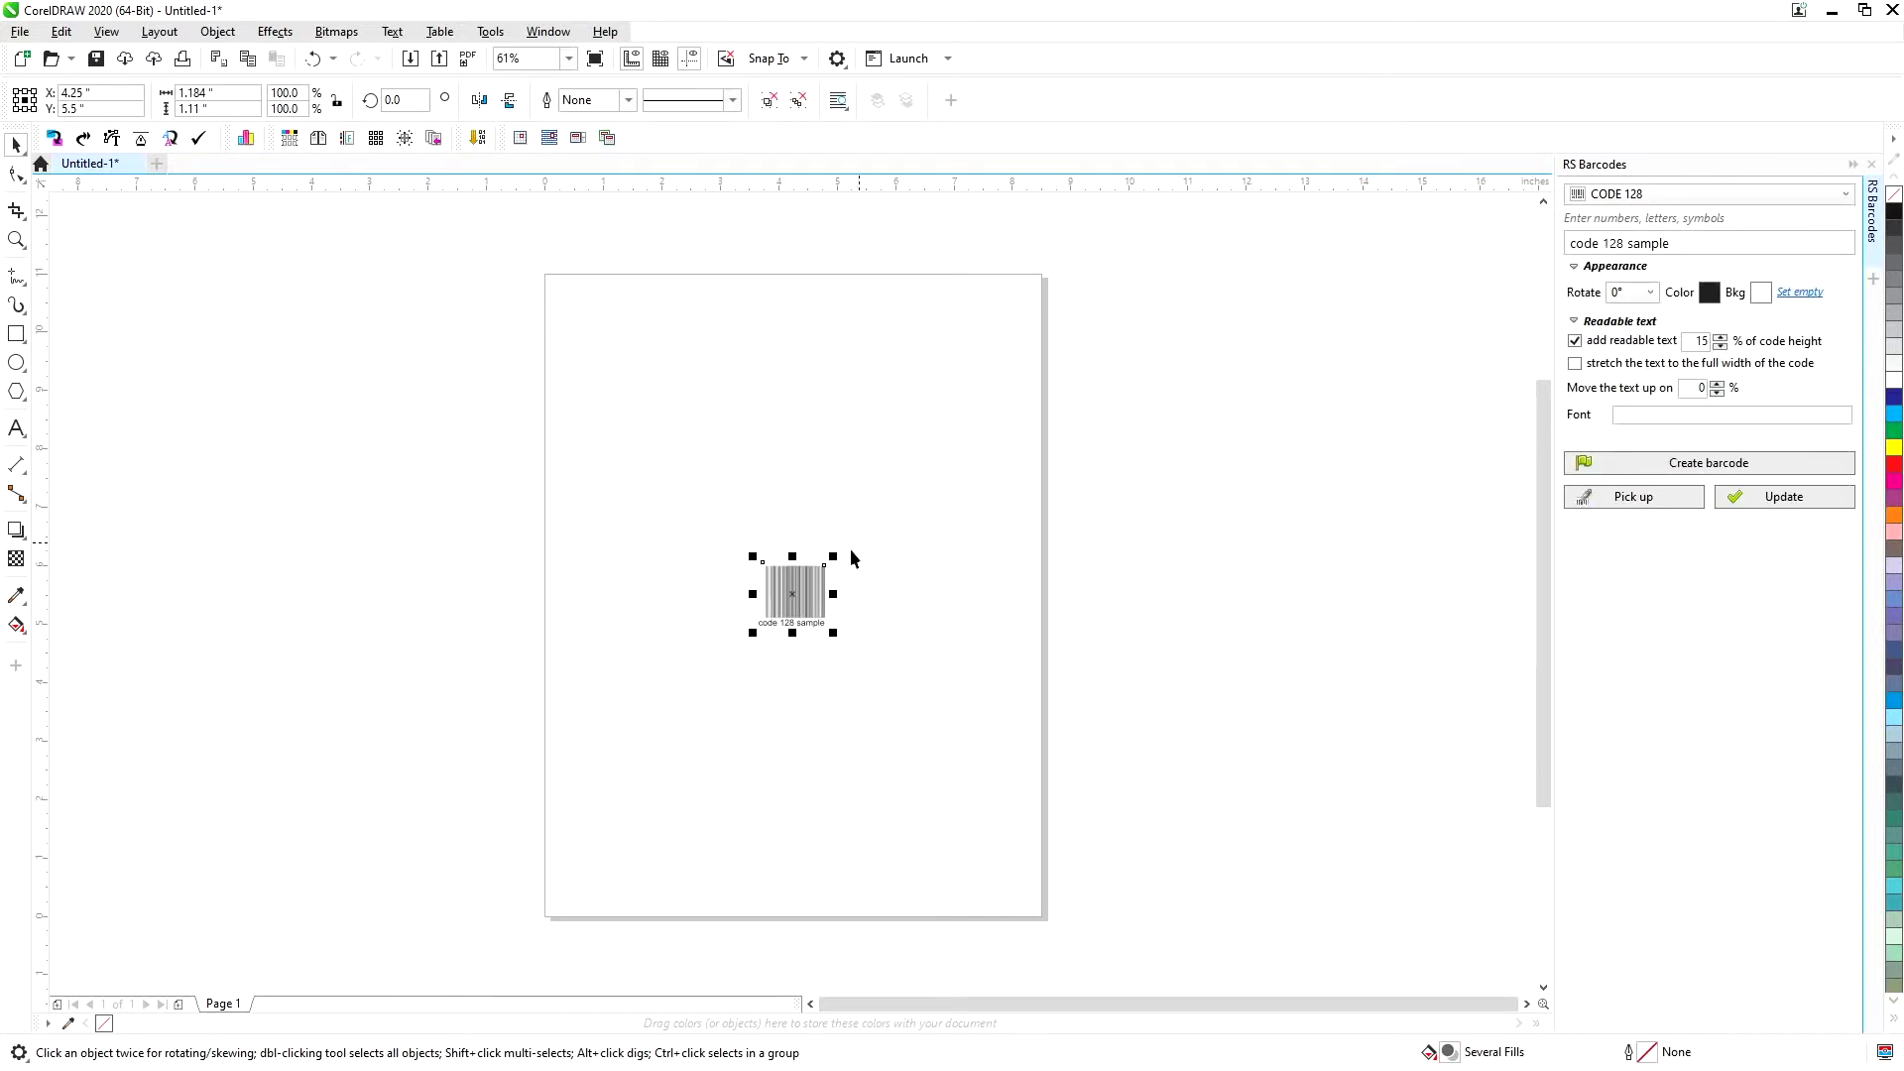
Draw a frame at the upper left and fill it with a code 128 sample barcode
click(762, 461)
click(18, 336)
drag(585, 349, 751, 507)
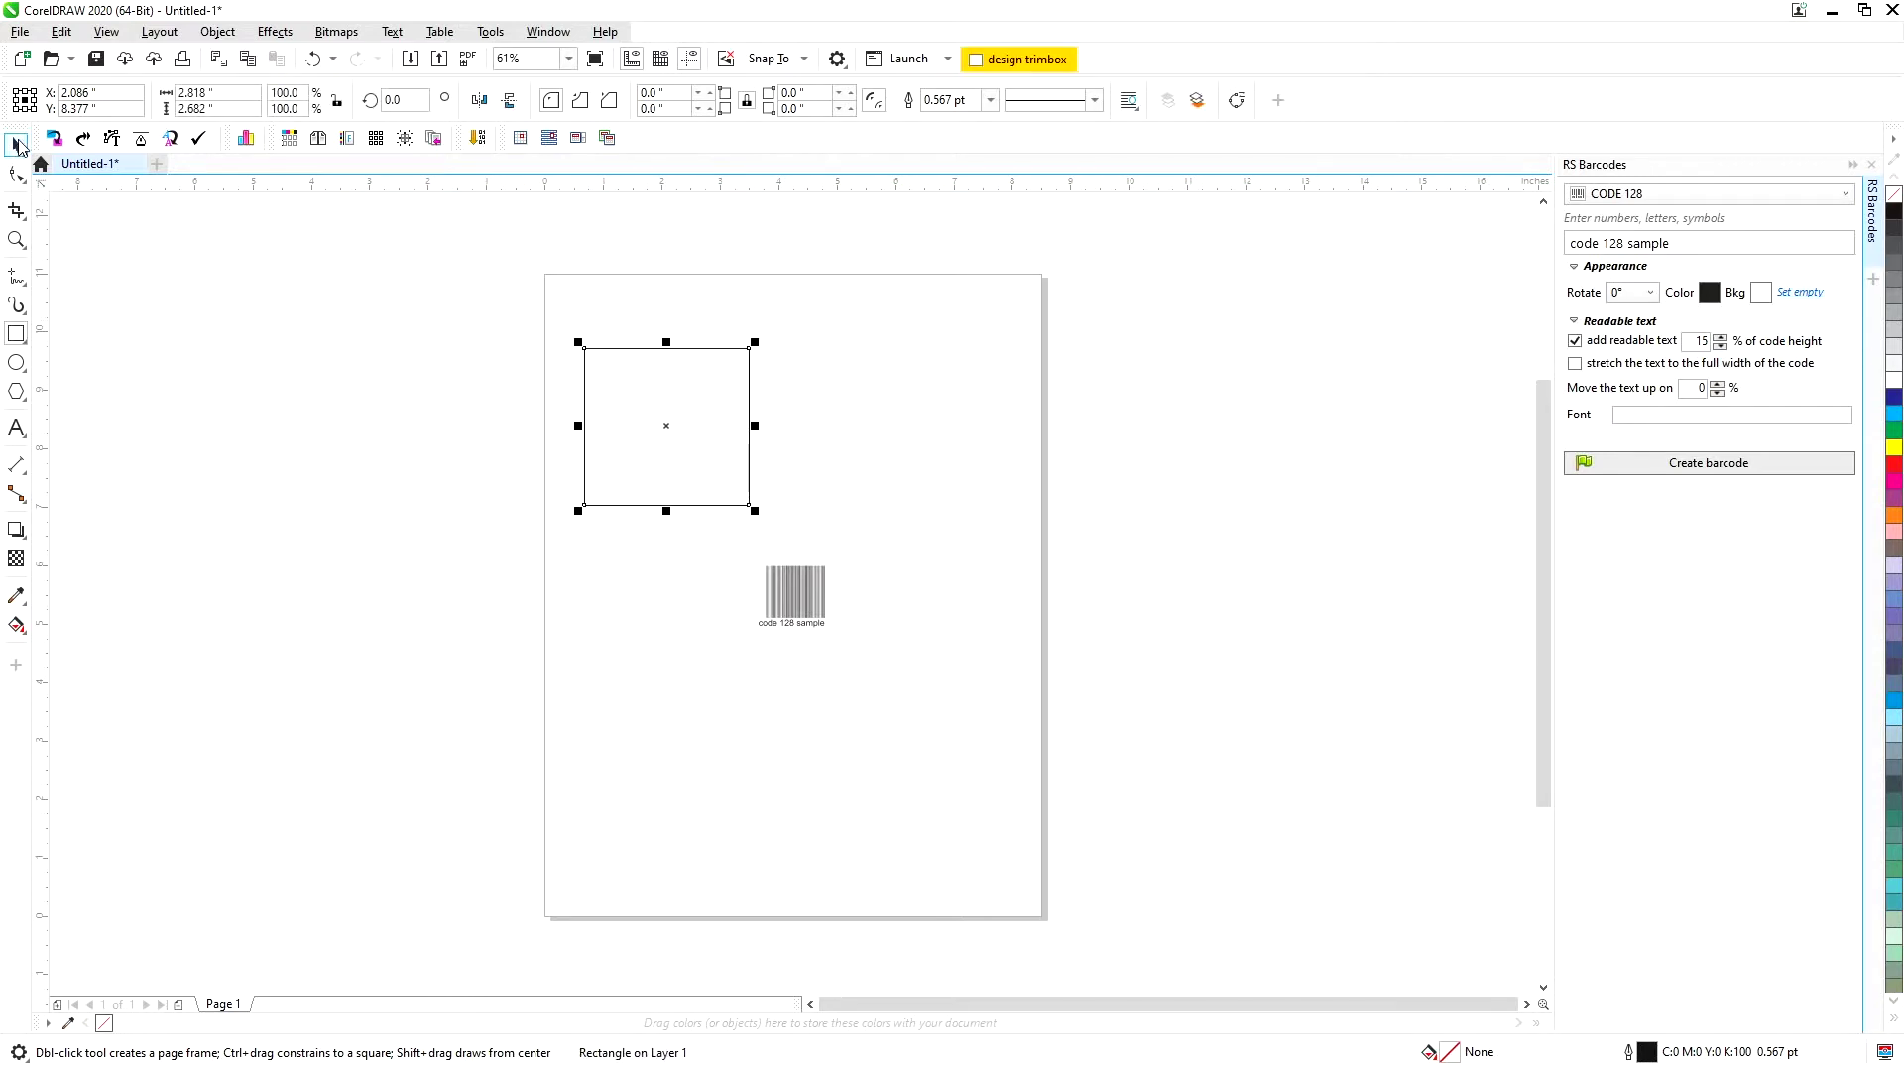
click(16, 144)
click(1667, 475)
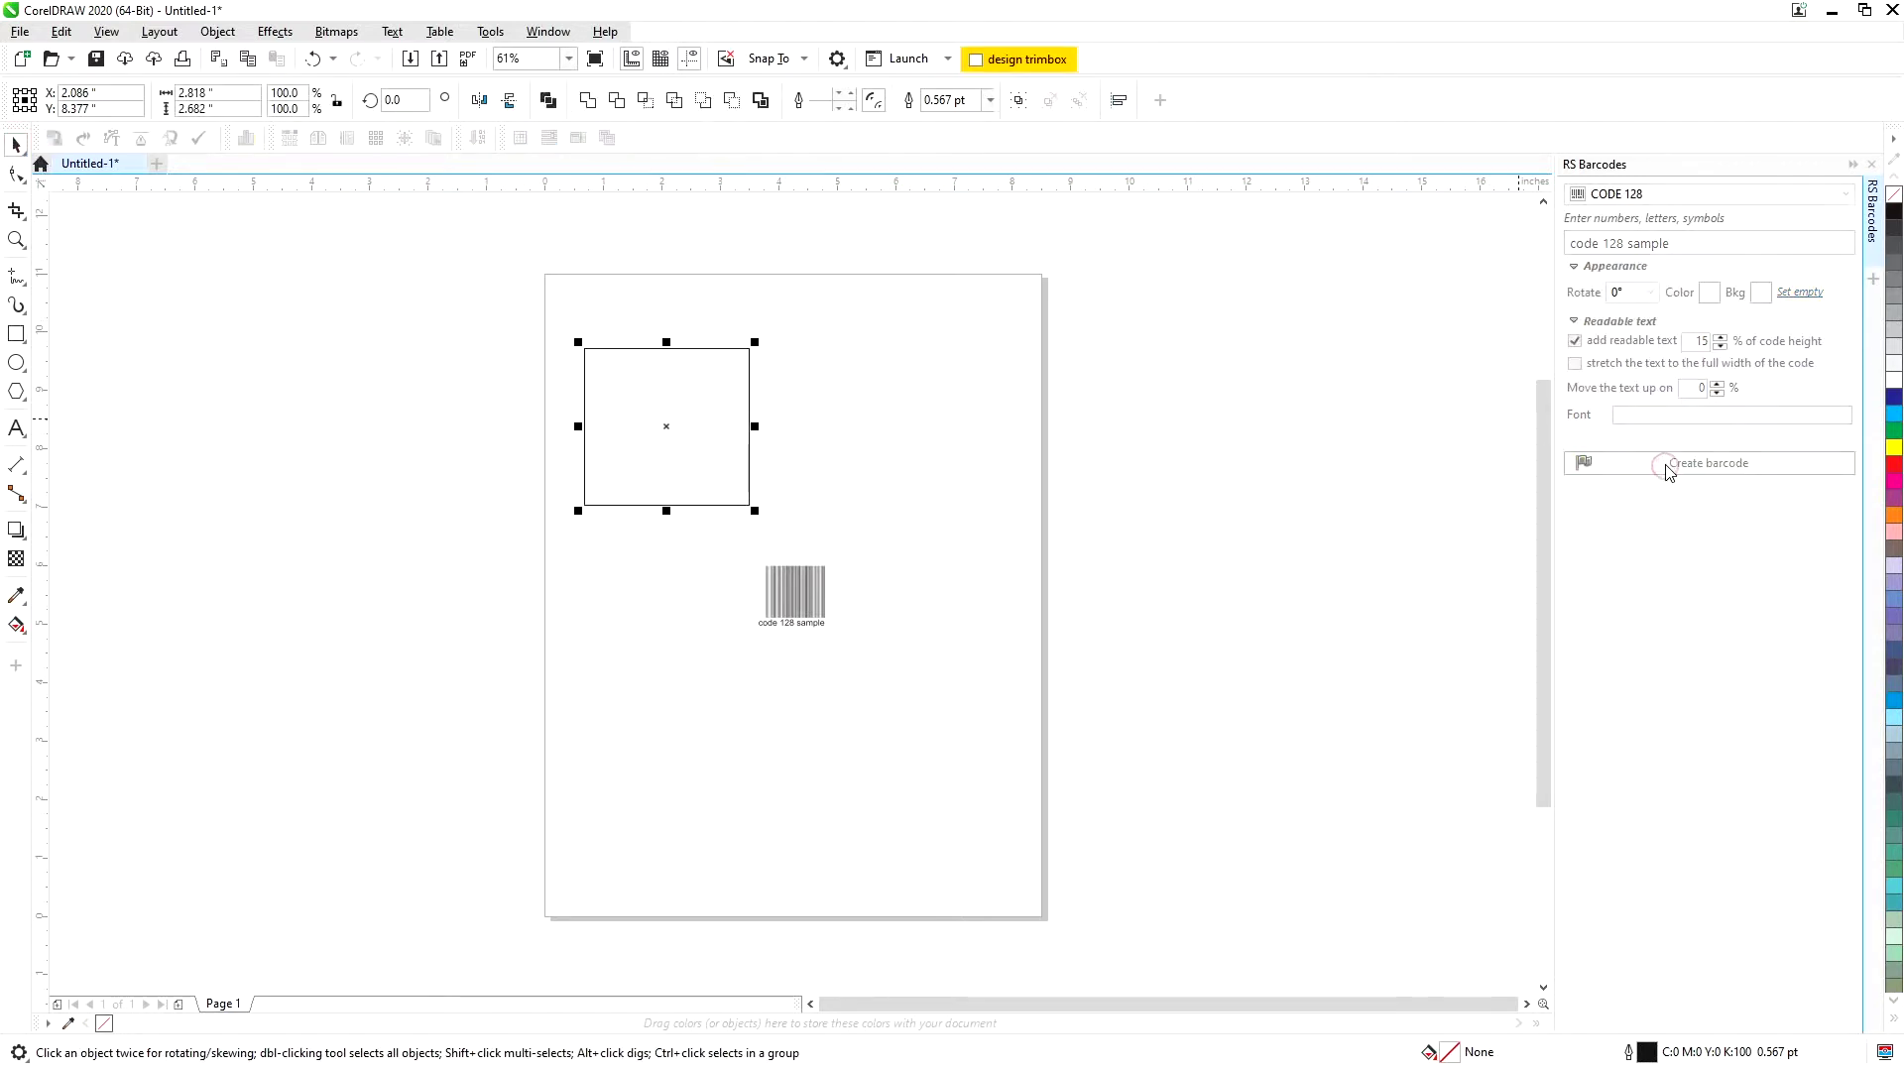
Draw a second frame beside it, rotate it about 341°, and fill it with a barcode
click(907, 462)
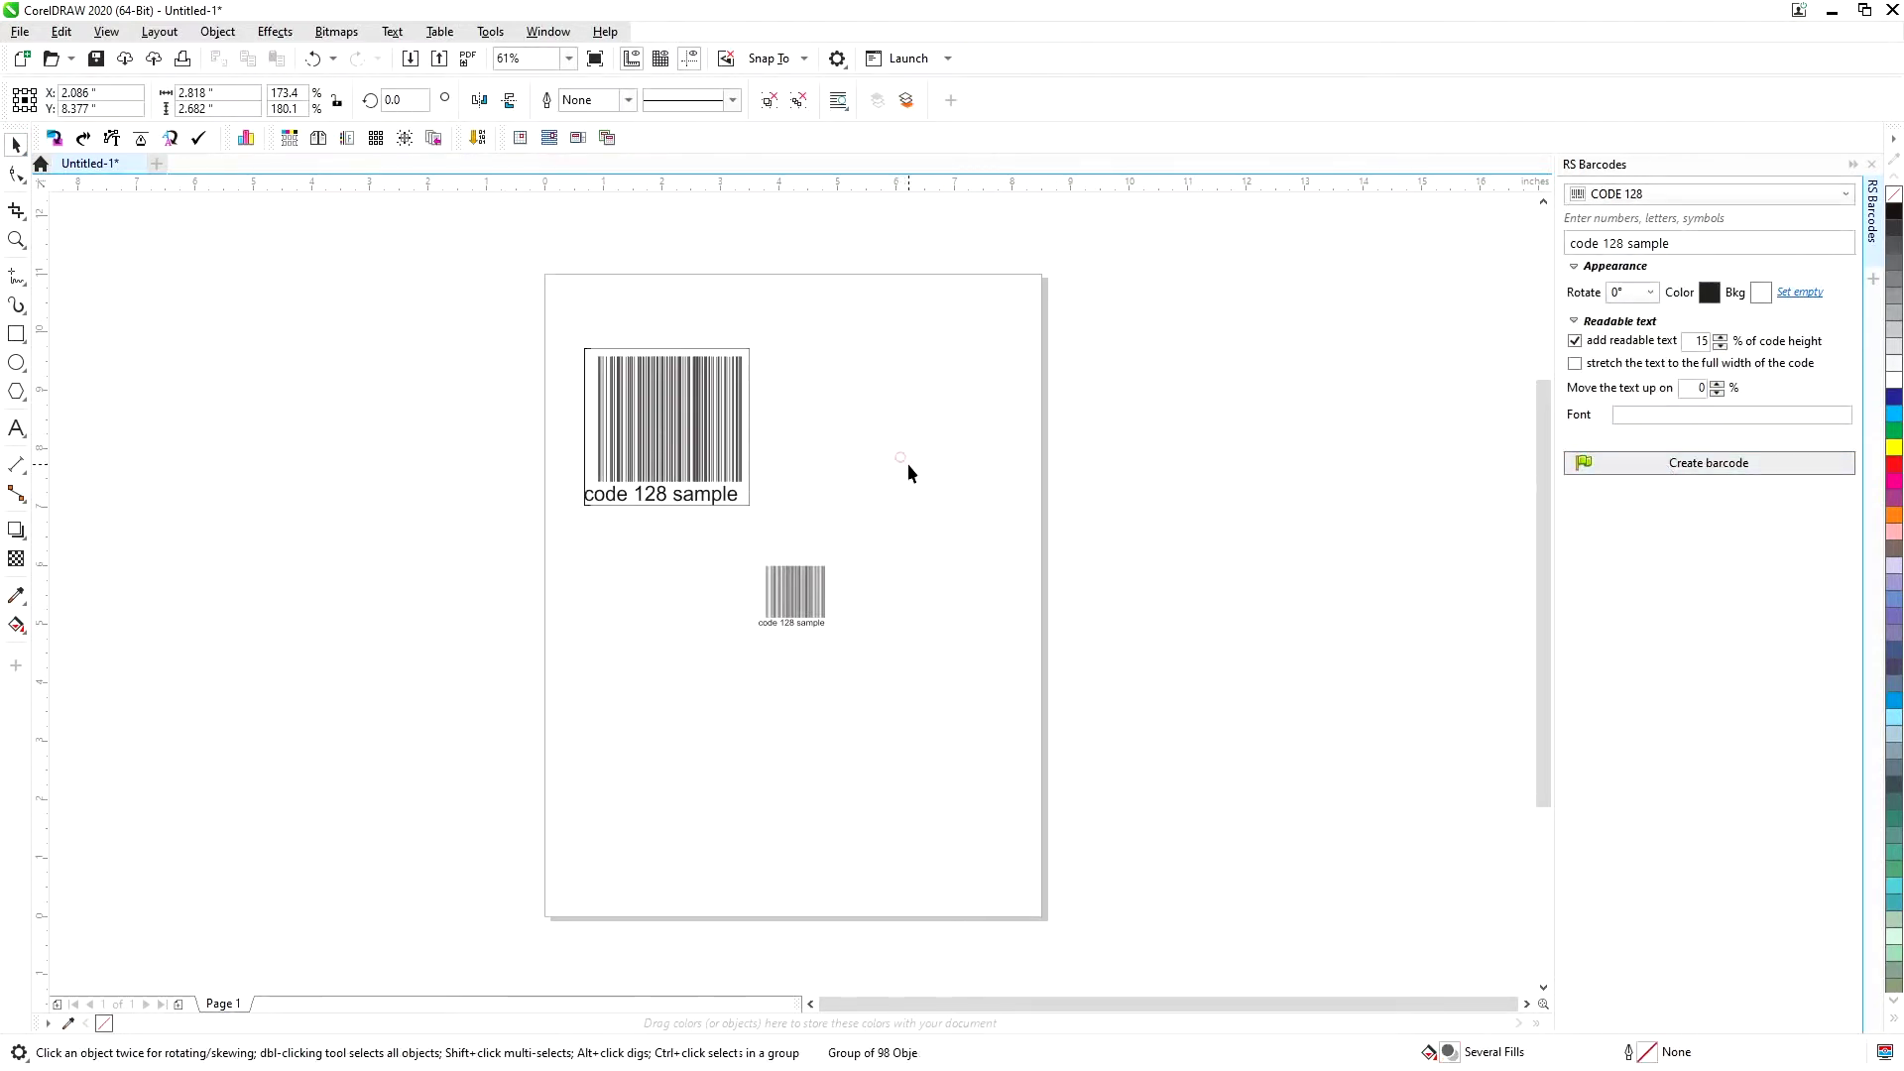
click(14, 337)
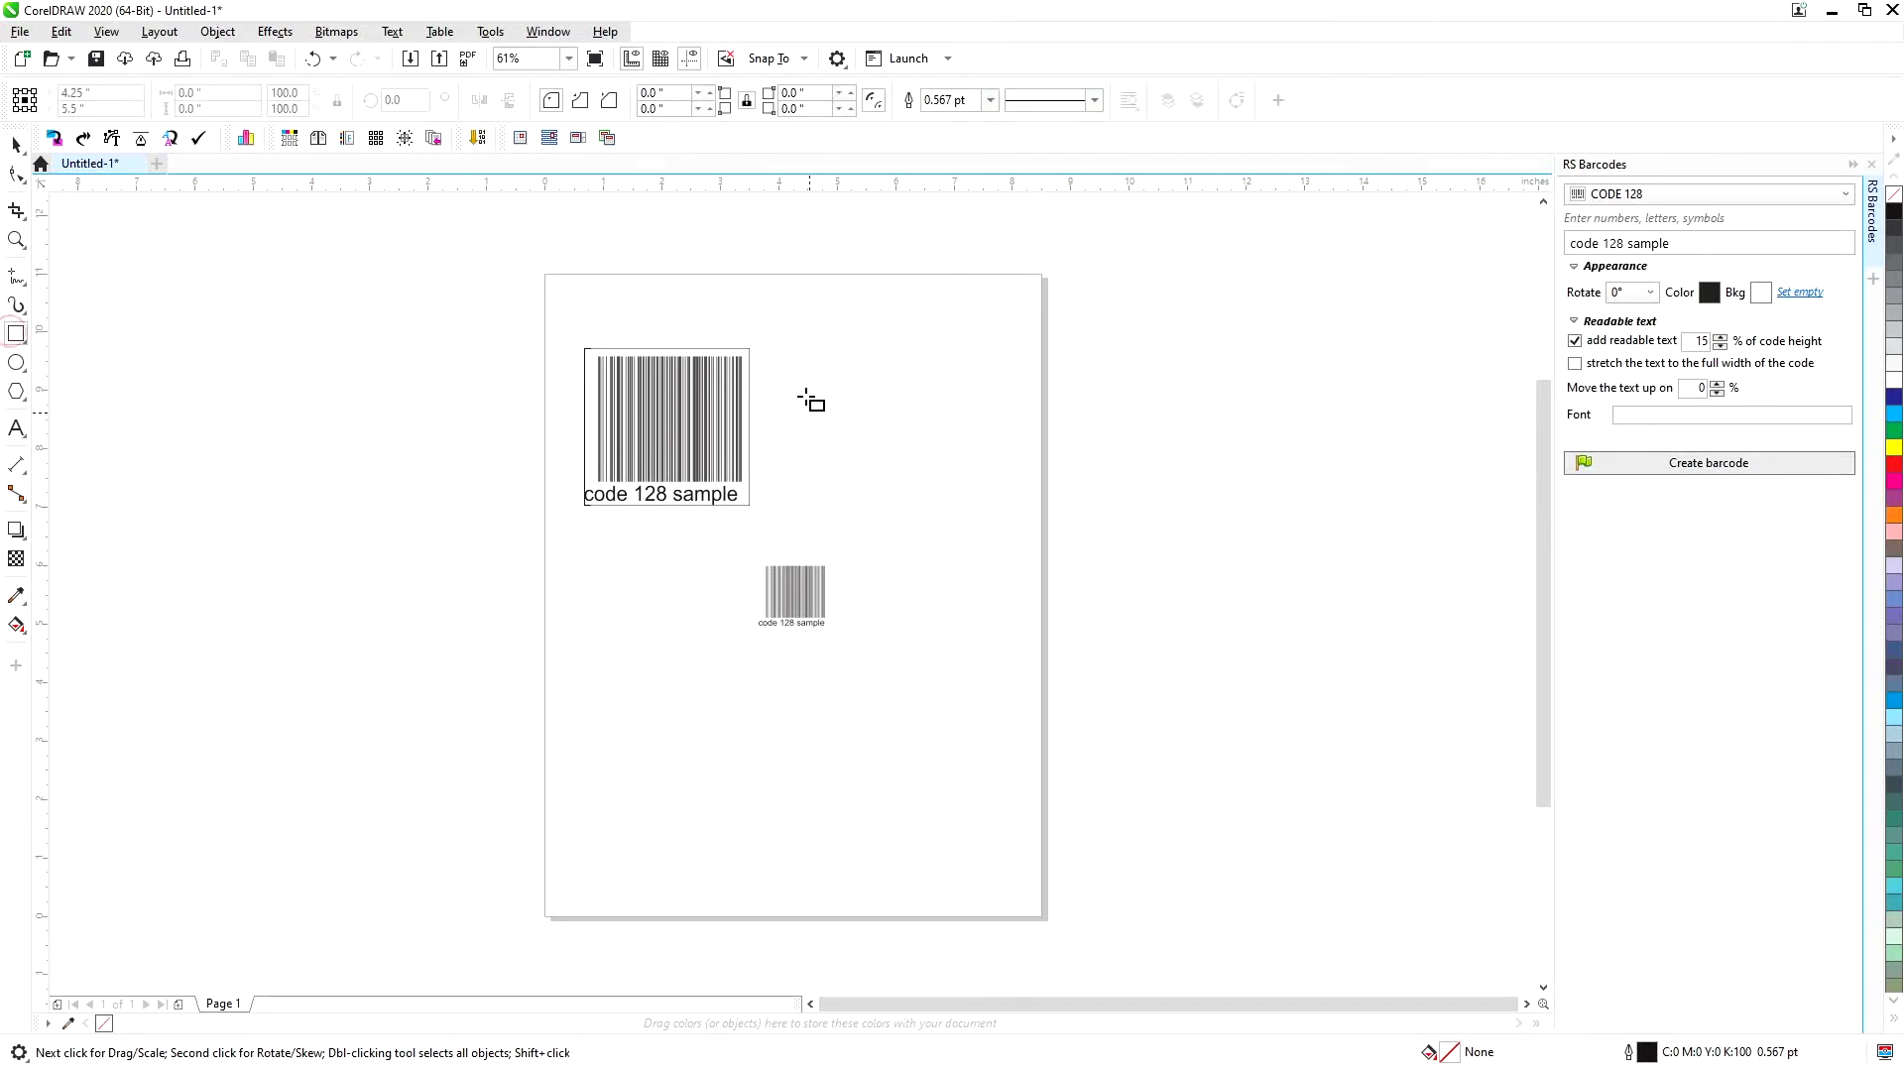
drag(803, 383, 875, 453)
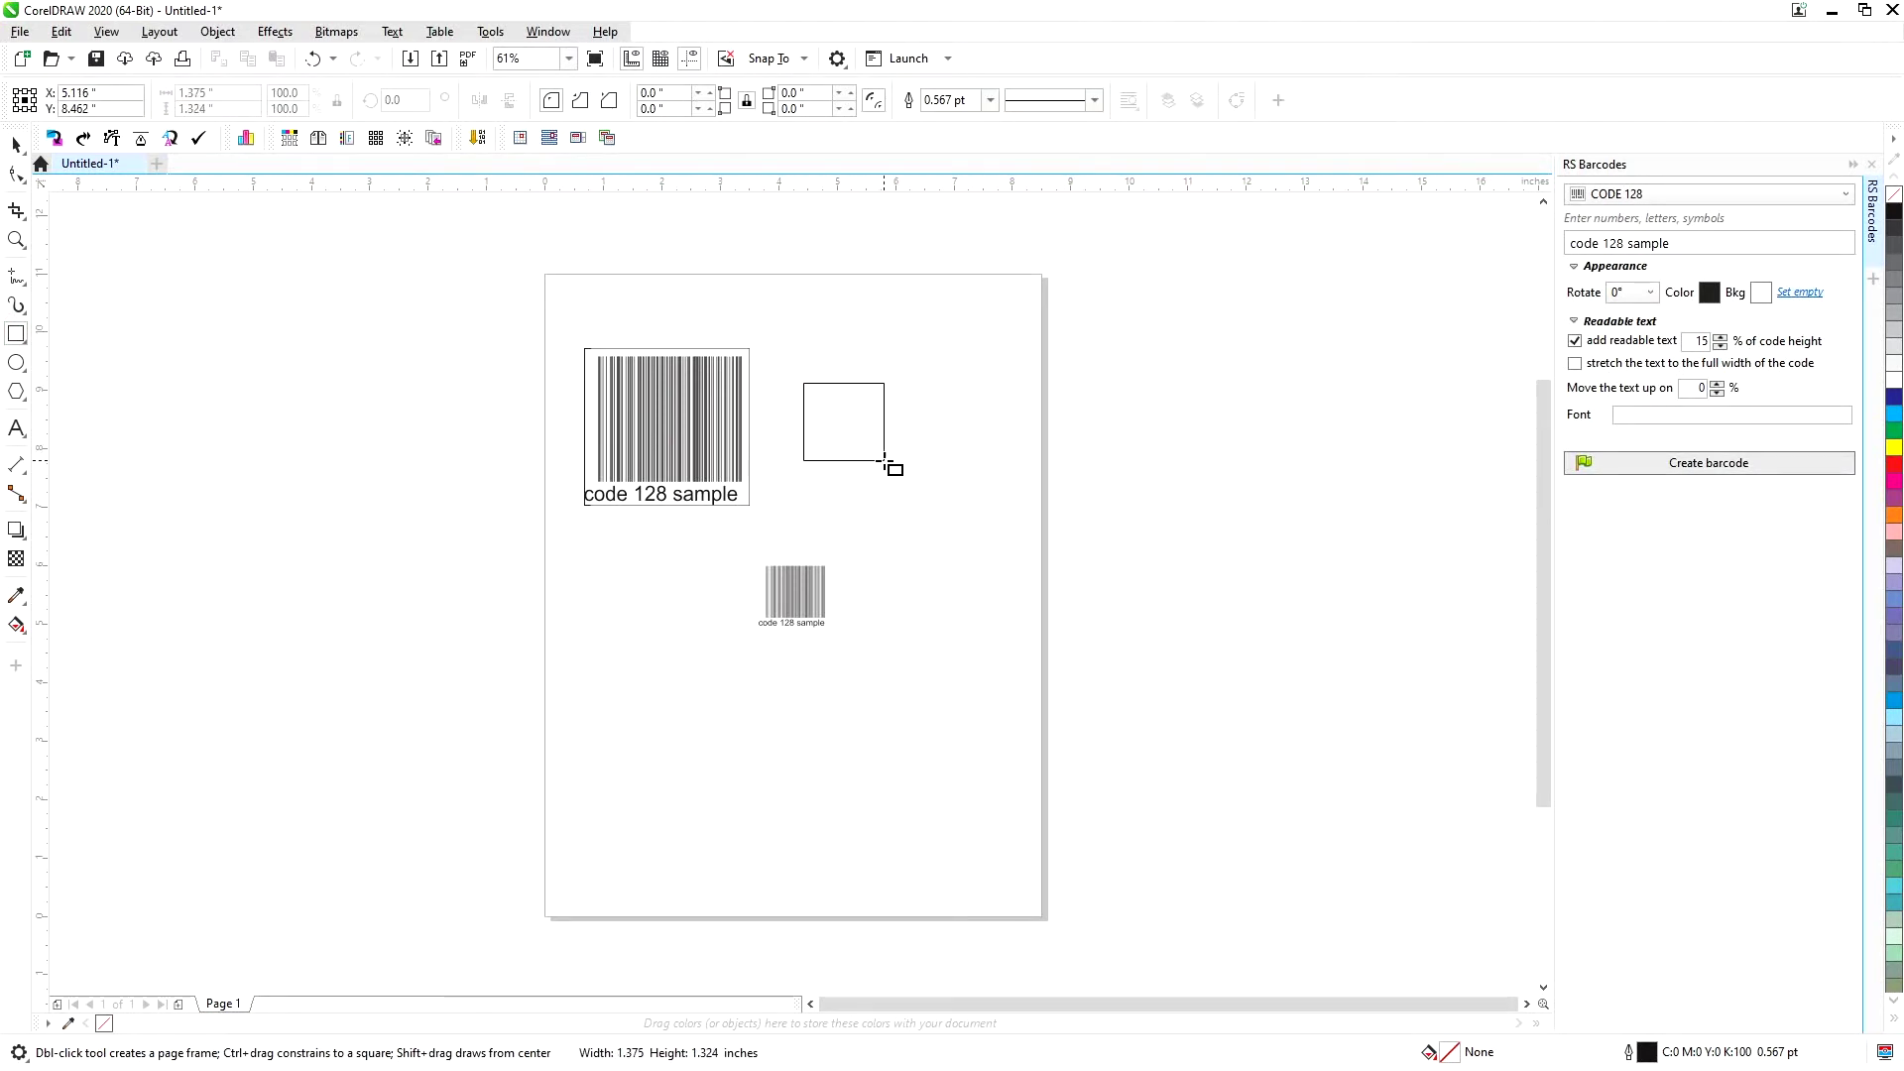
drag(875, 453, 963, 523)
key(space)
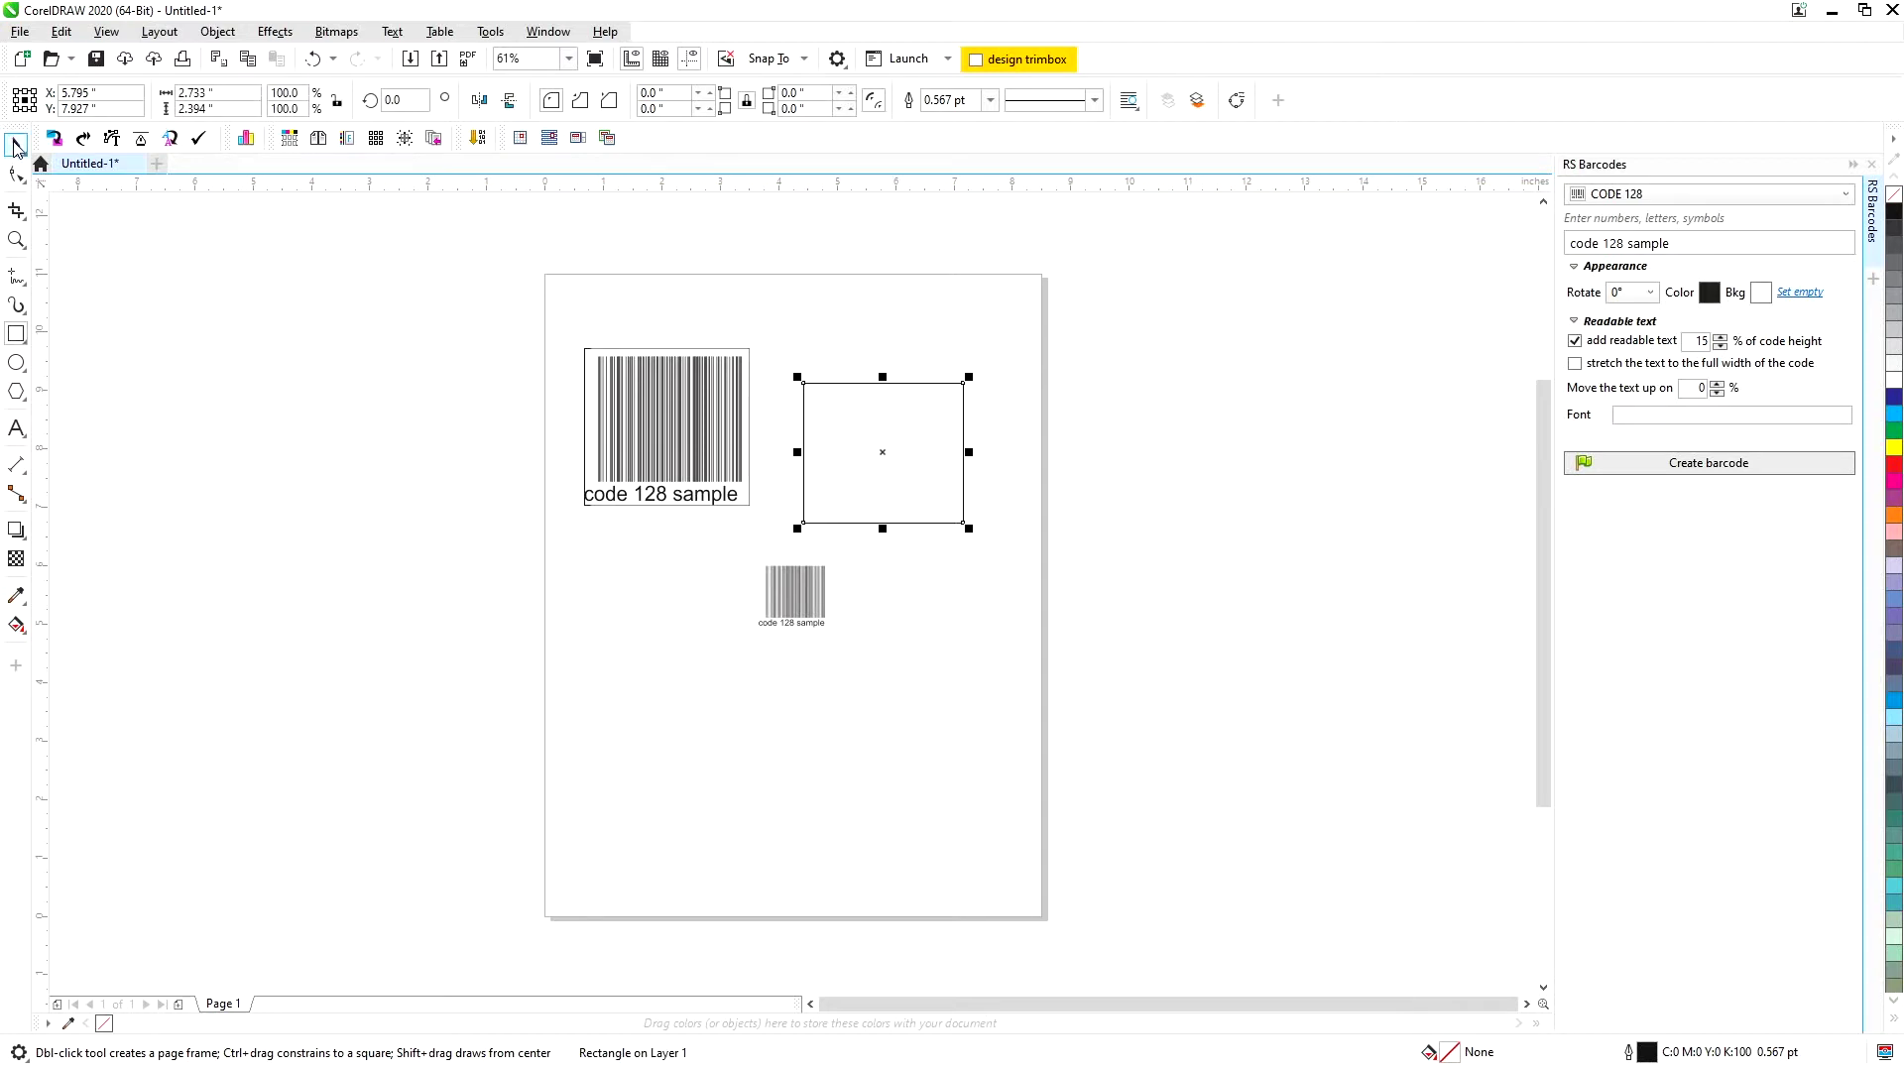
click(947, 383)
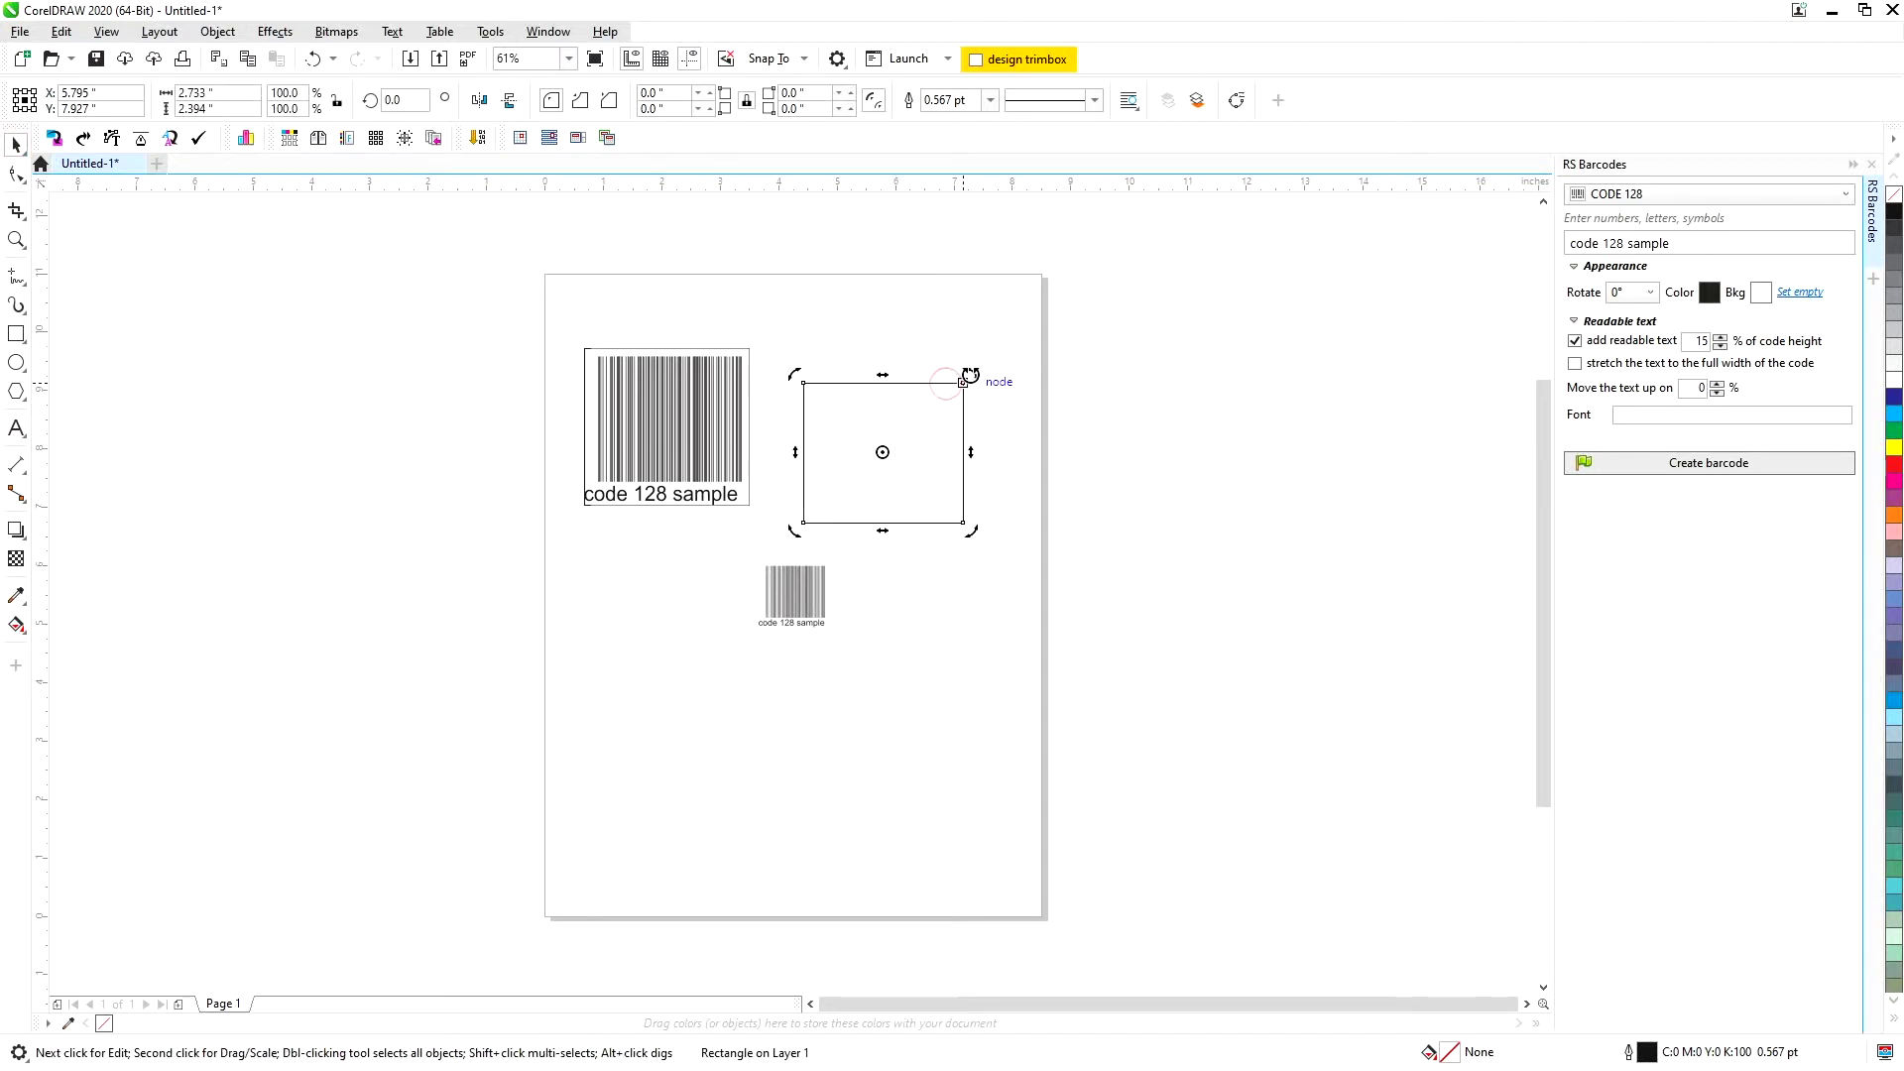
drag(969, 376, 994, 409)
click(820, 309)
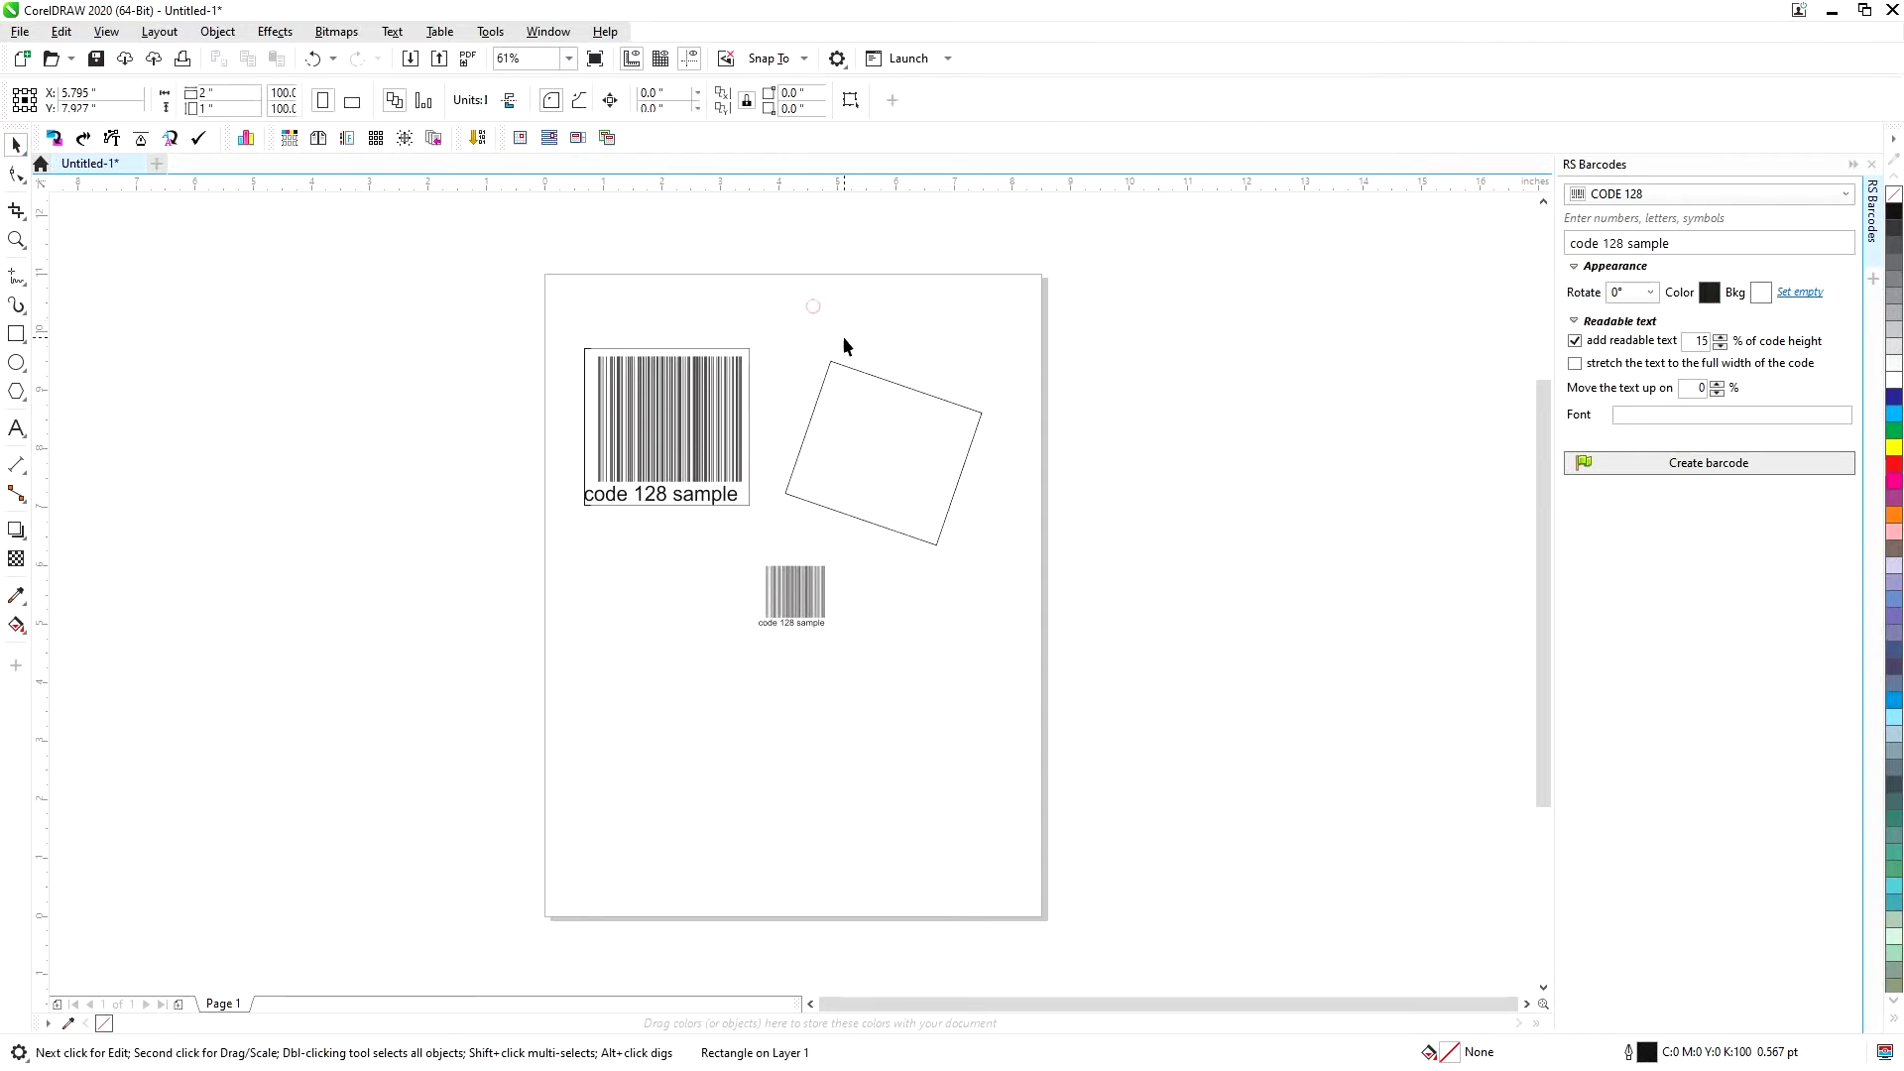
click(881, 378)
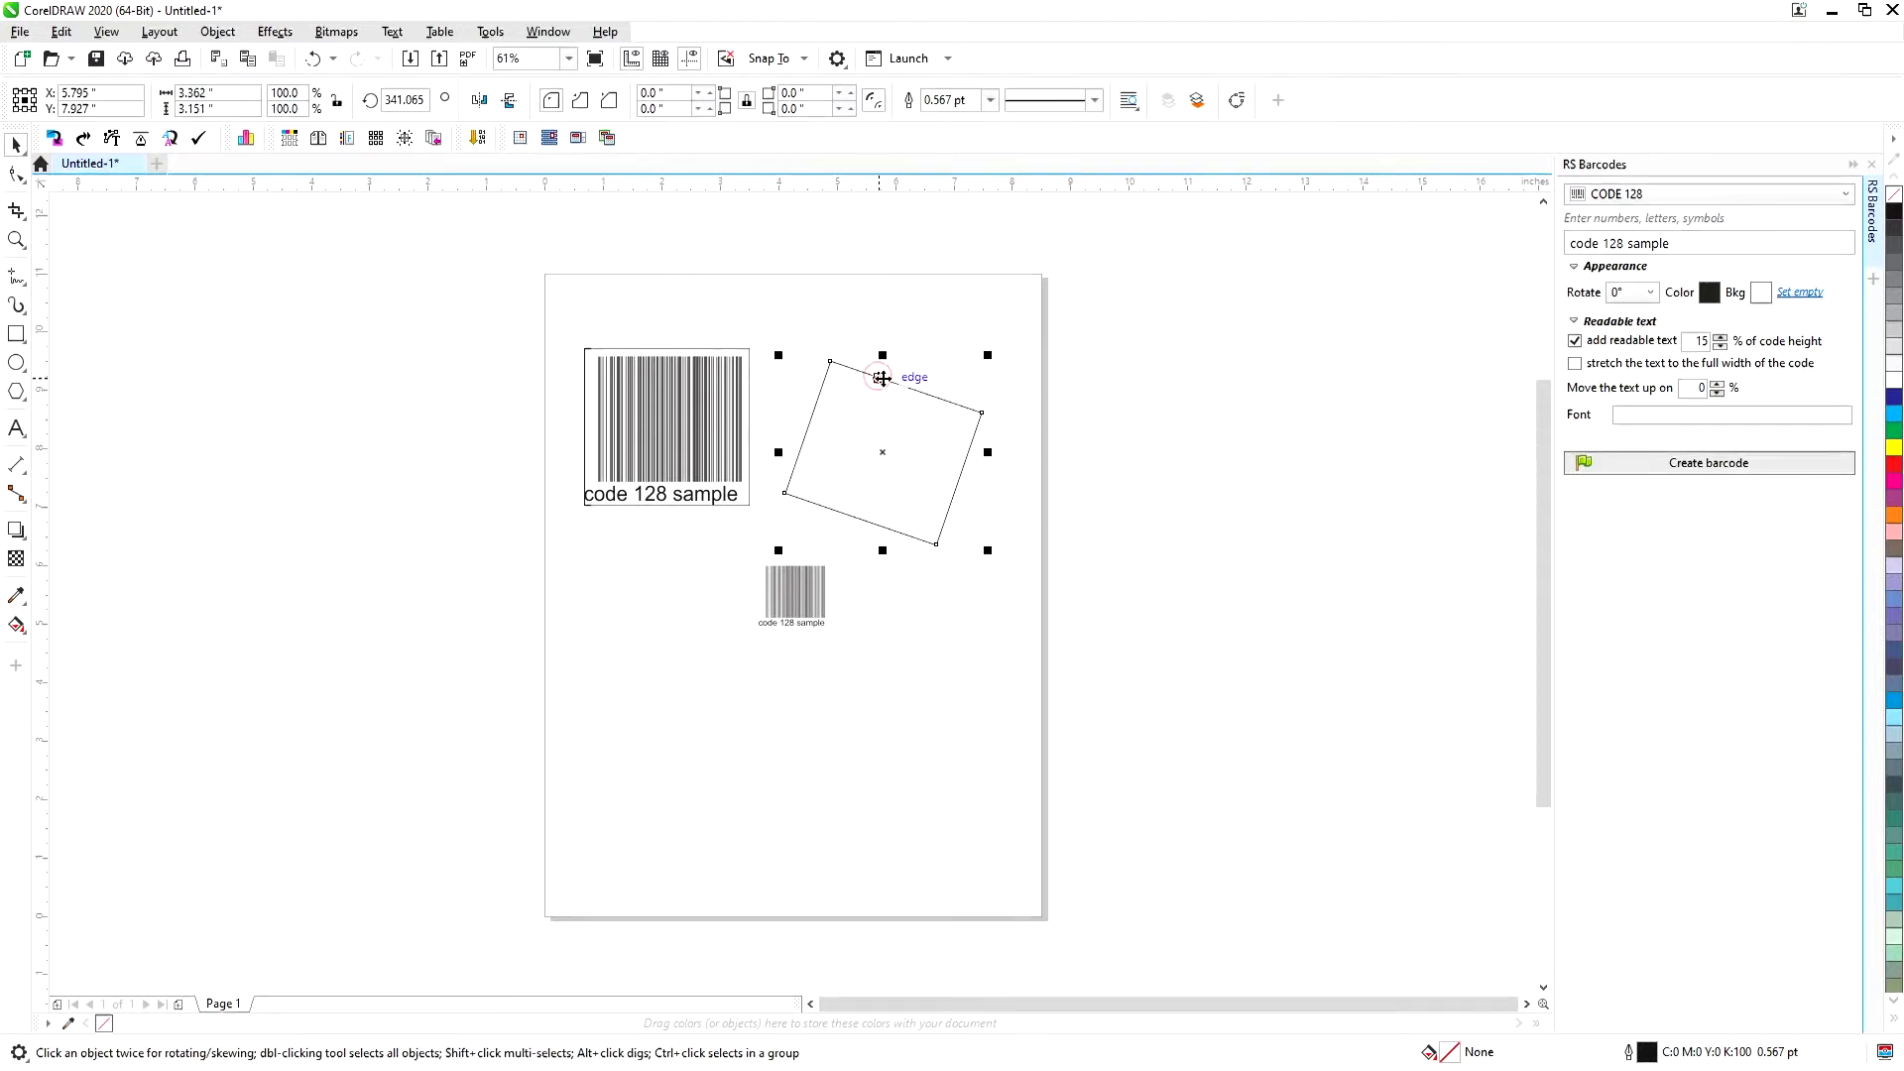
click(1758, 457)
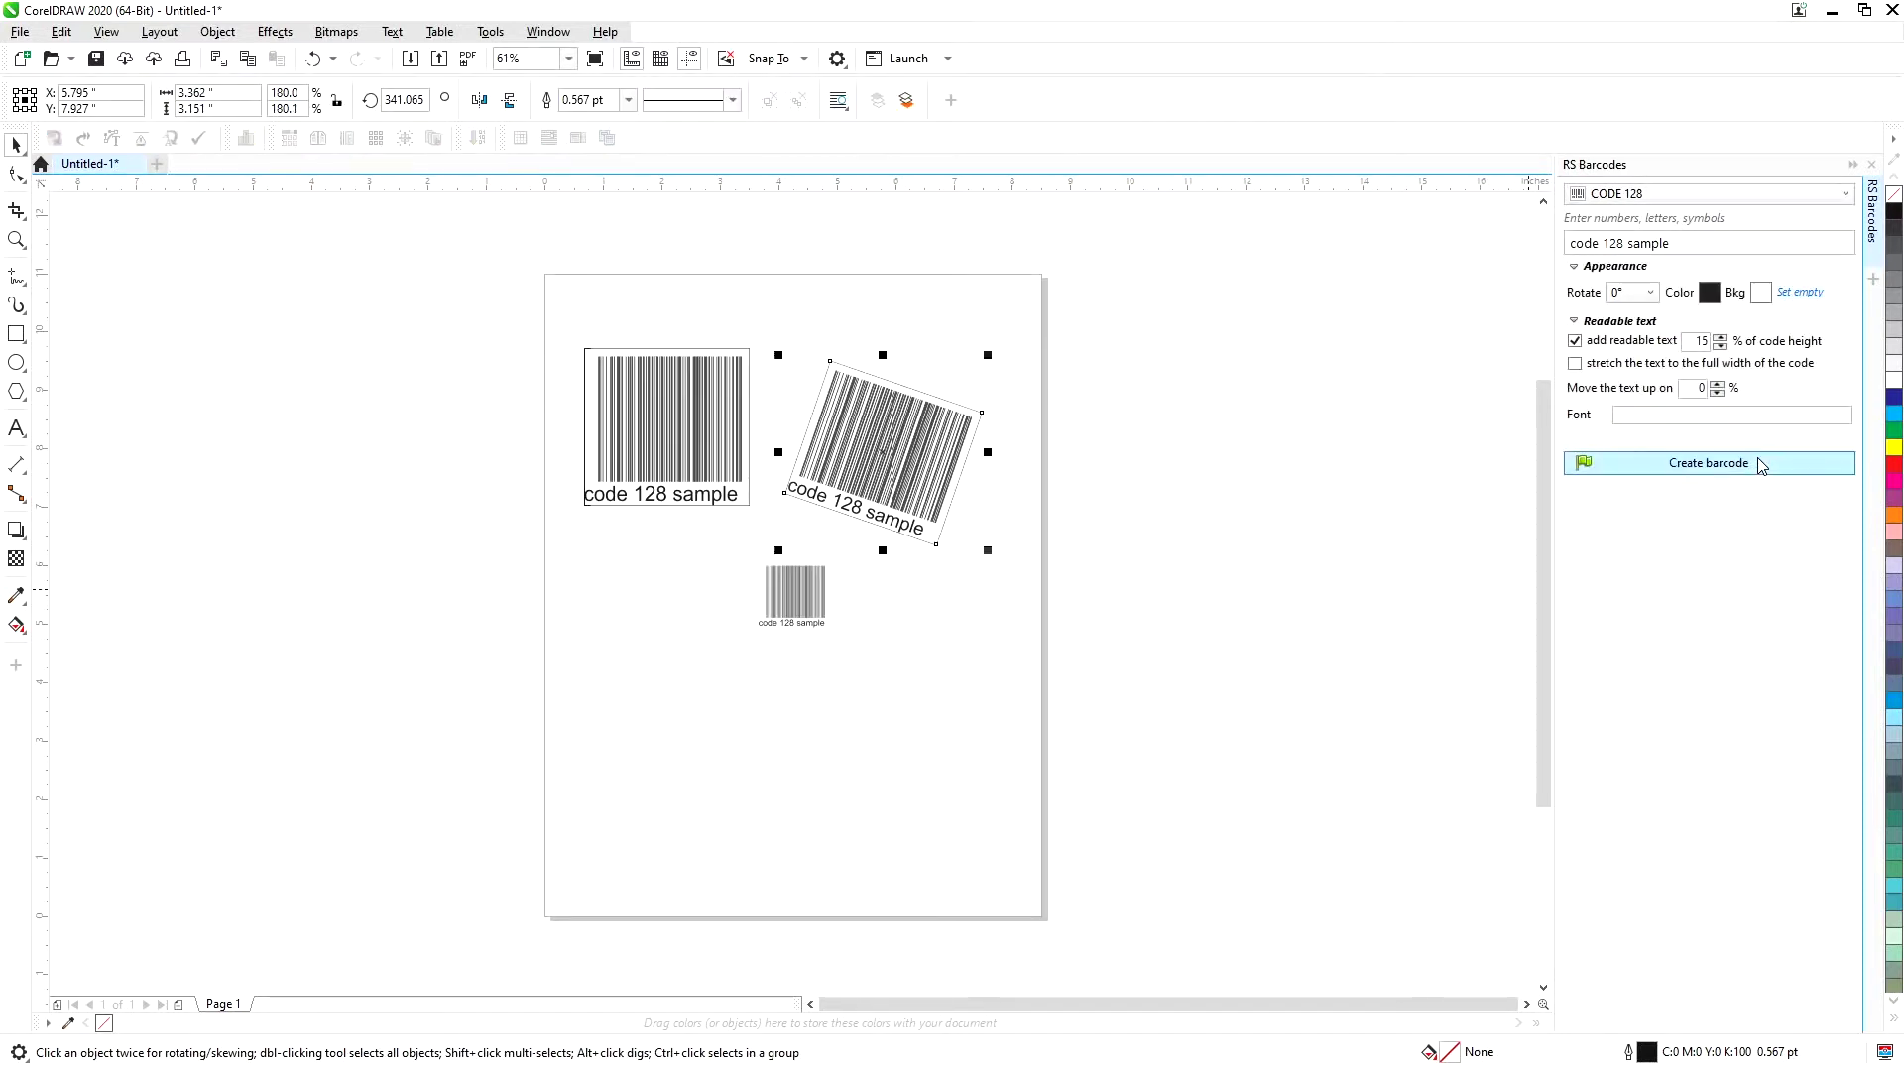
click(930, 635)
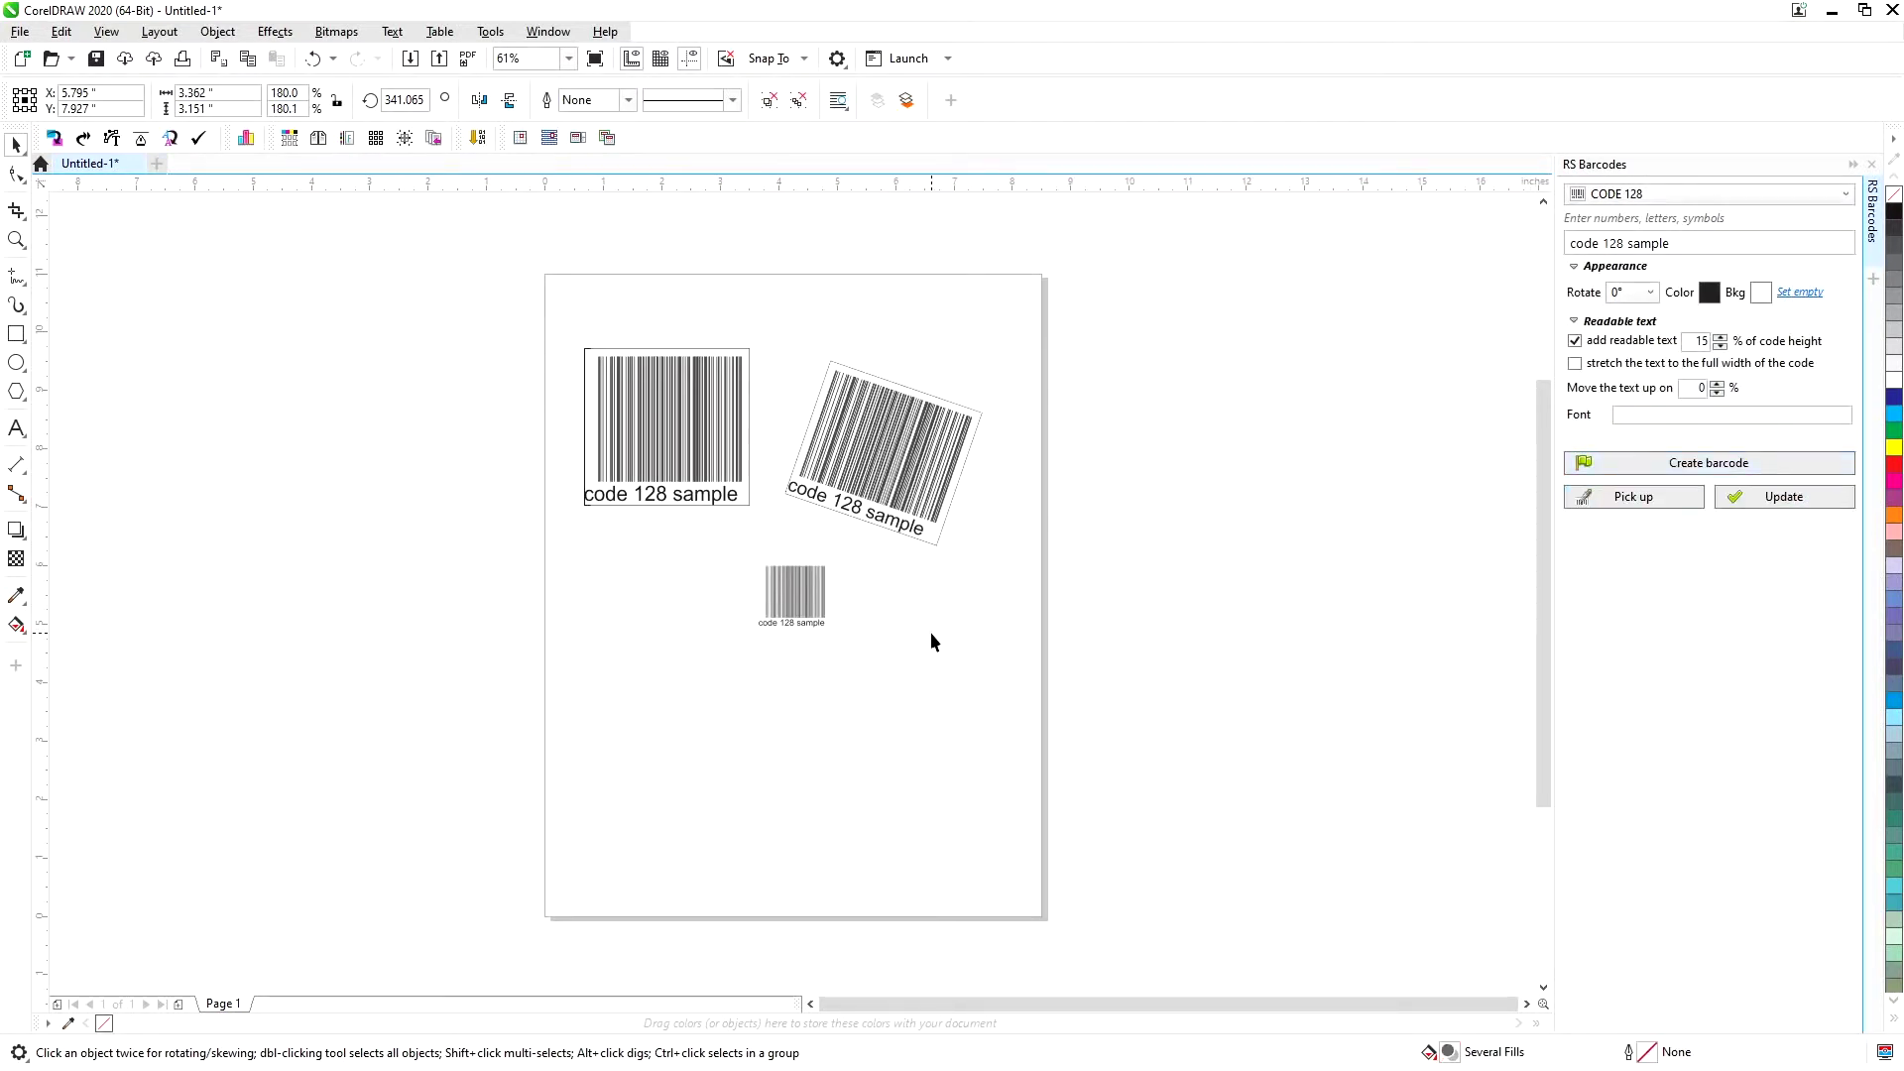
click(17, 335)
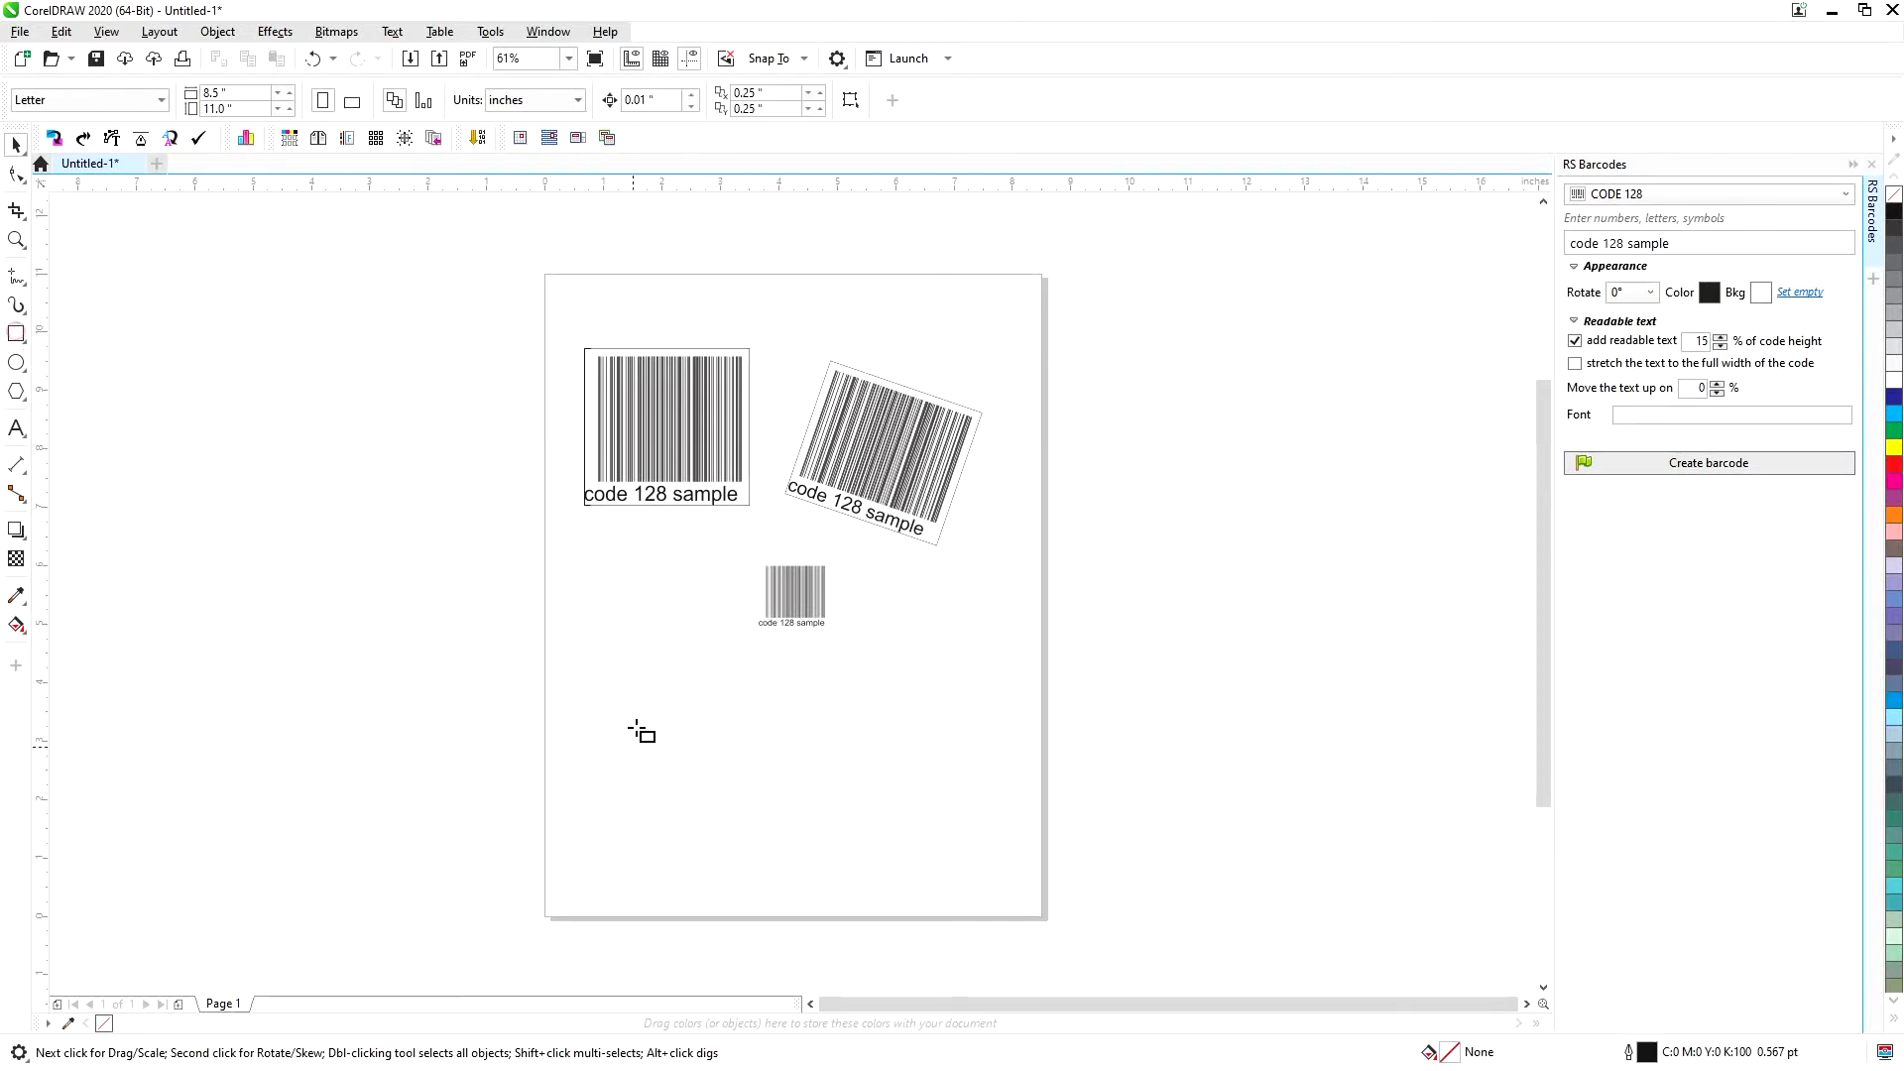
drag(617, 705, 784, 777)
click(17, 146)
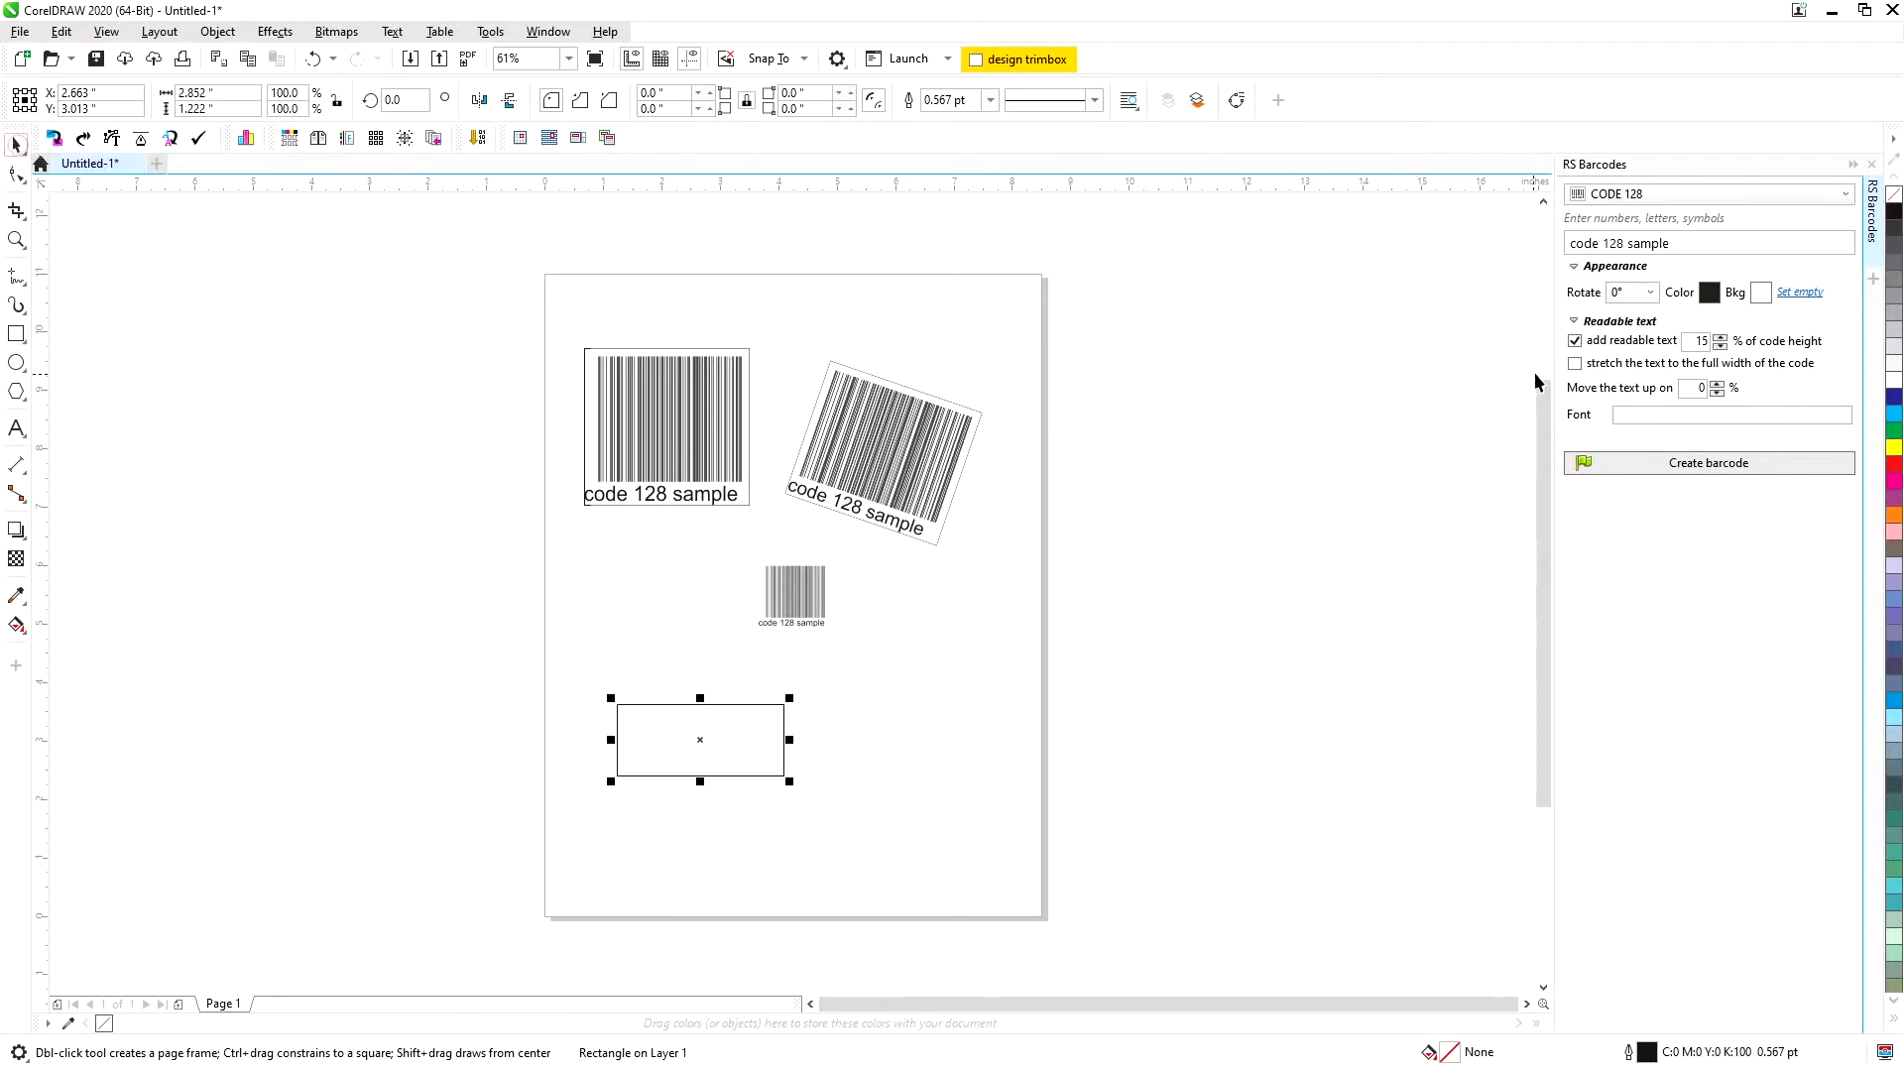
click(1634, 195)
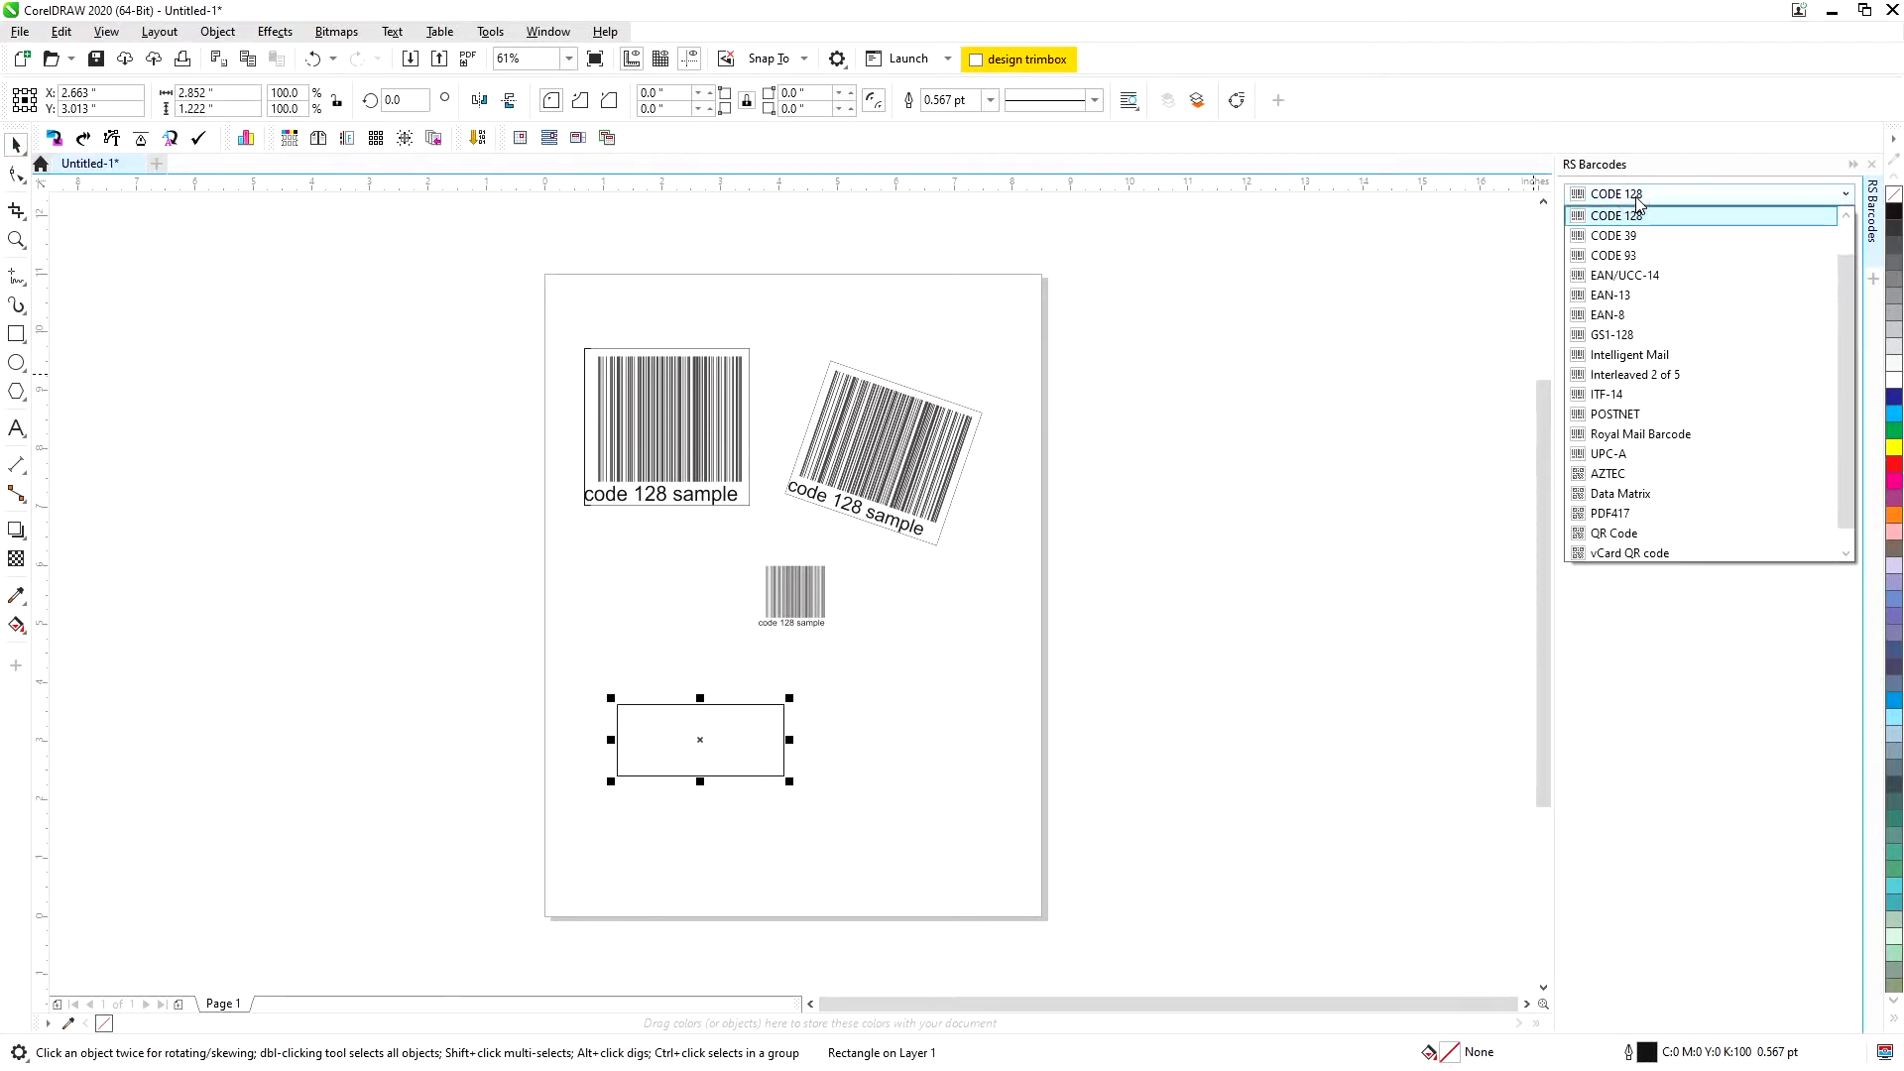
click(1651, 297)
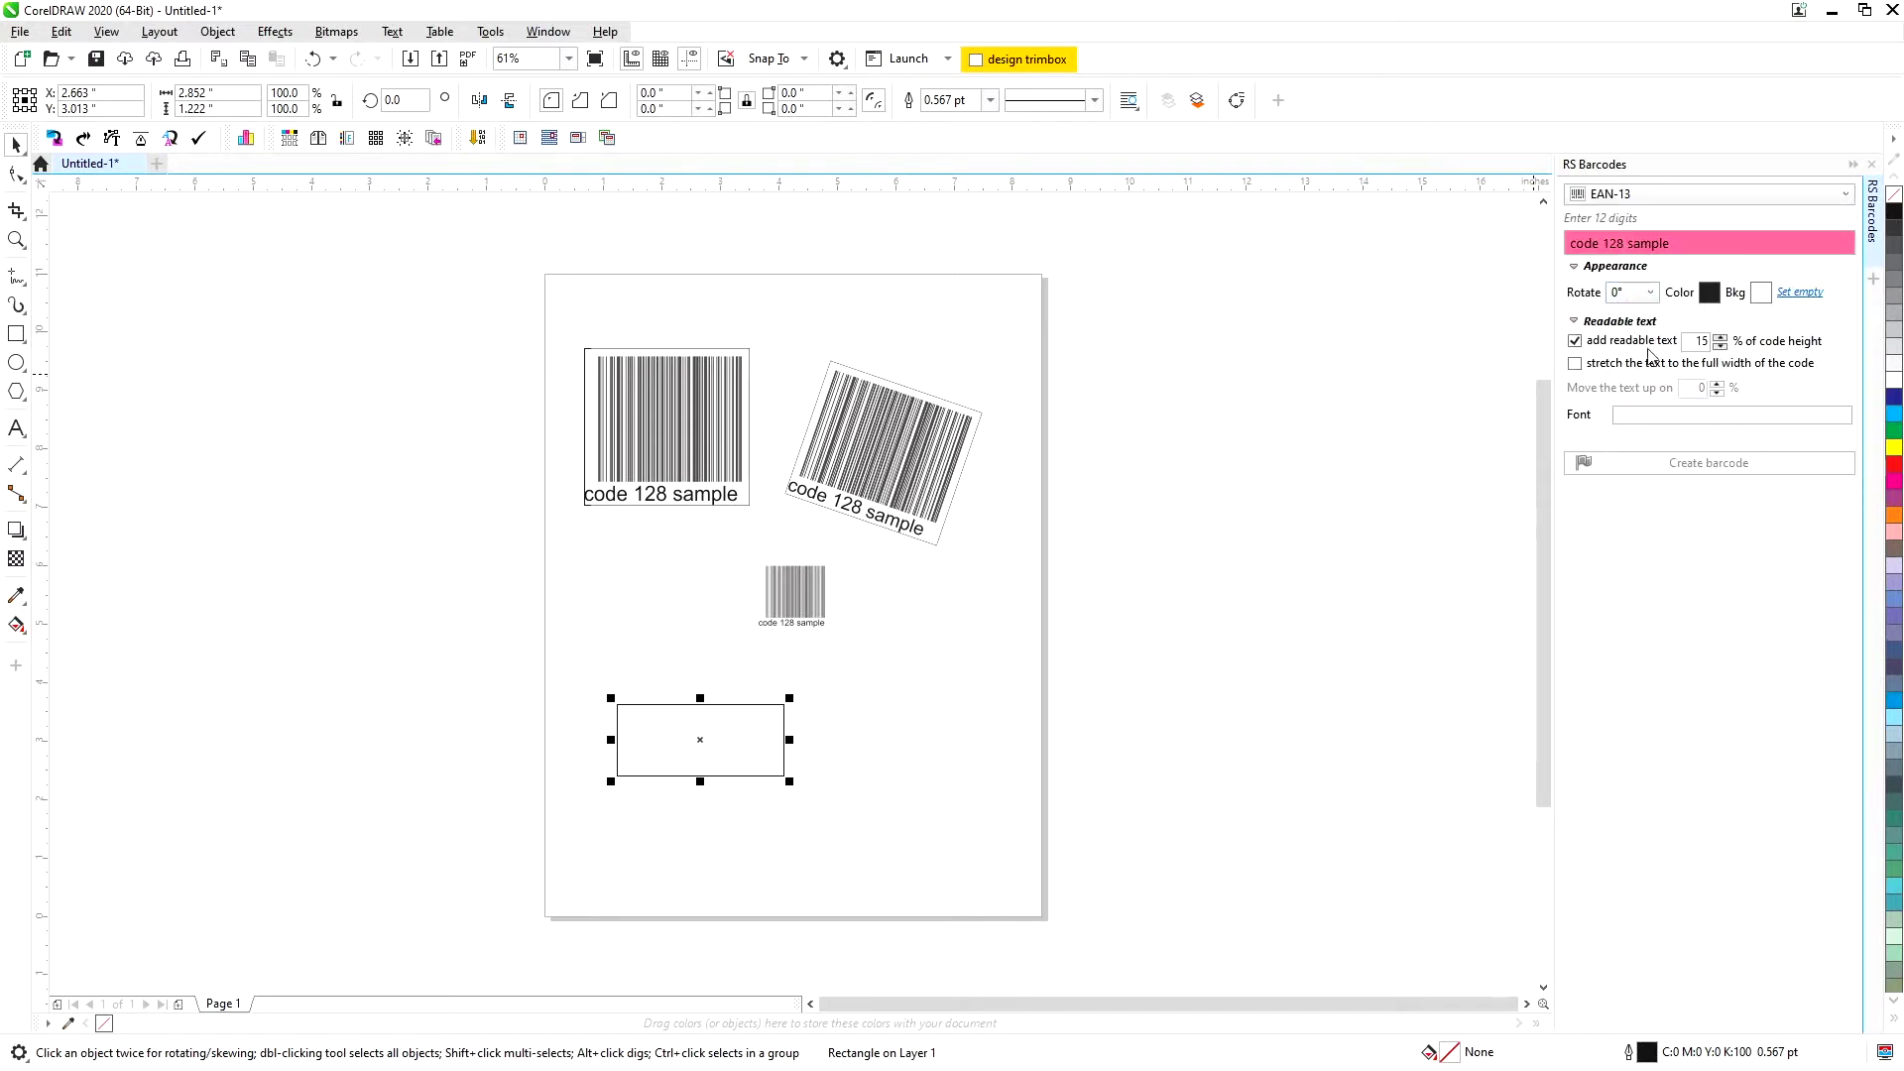
click(1686, 239)
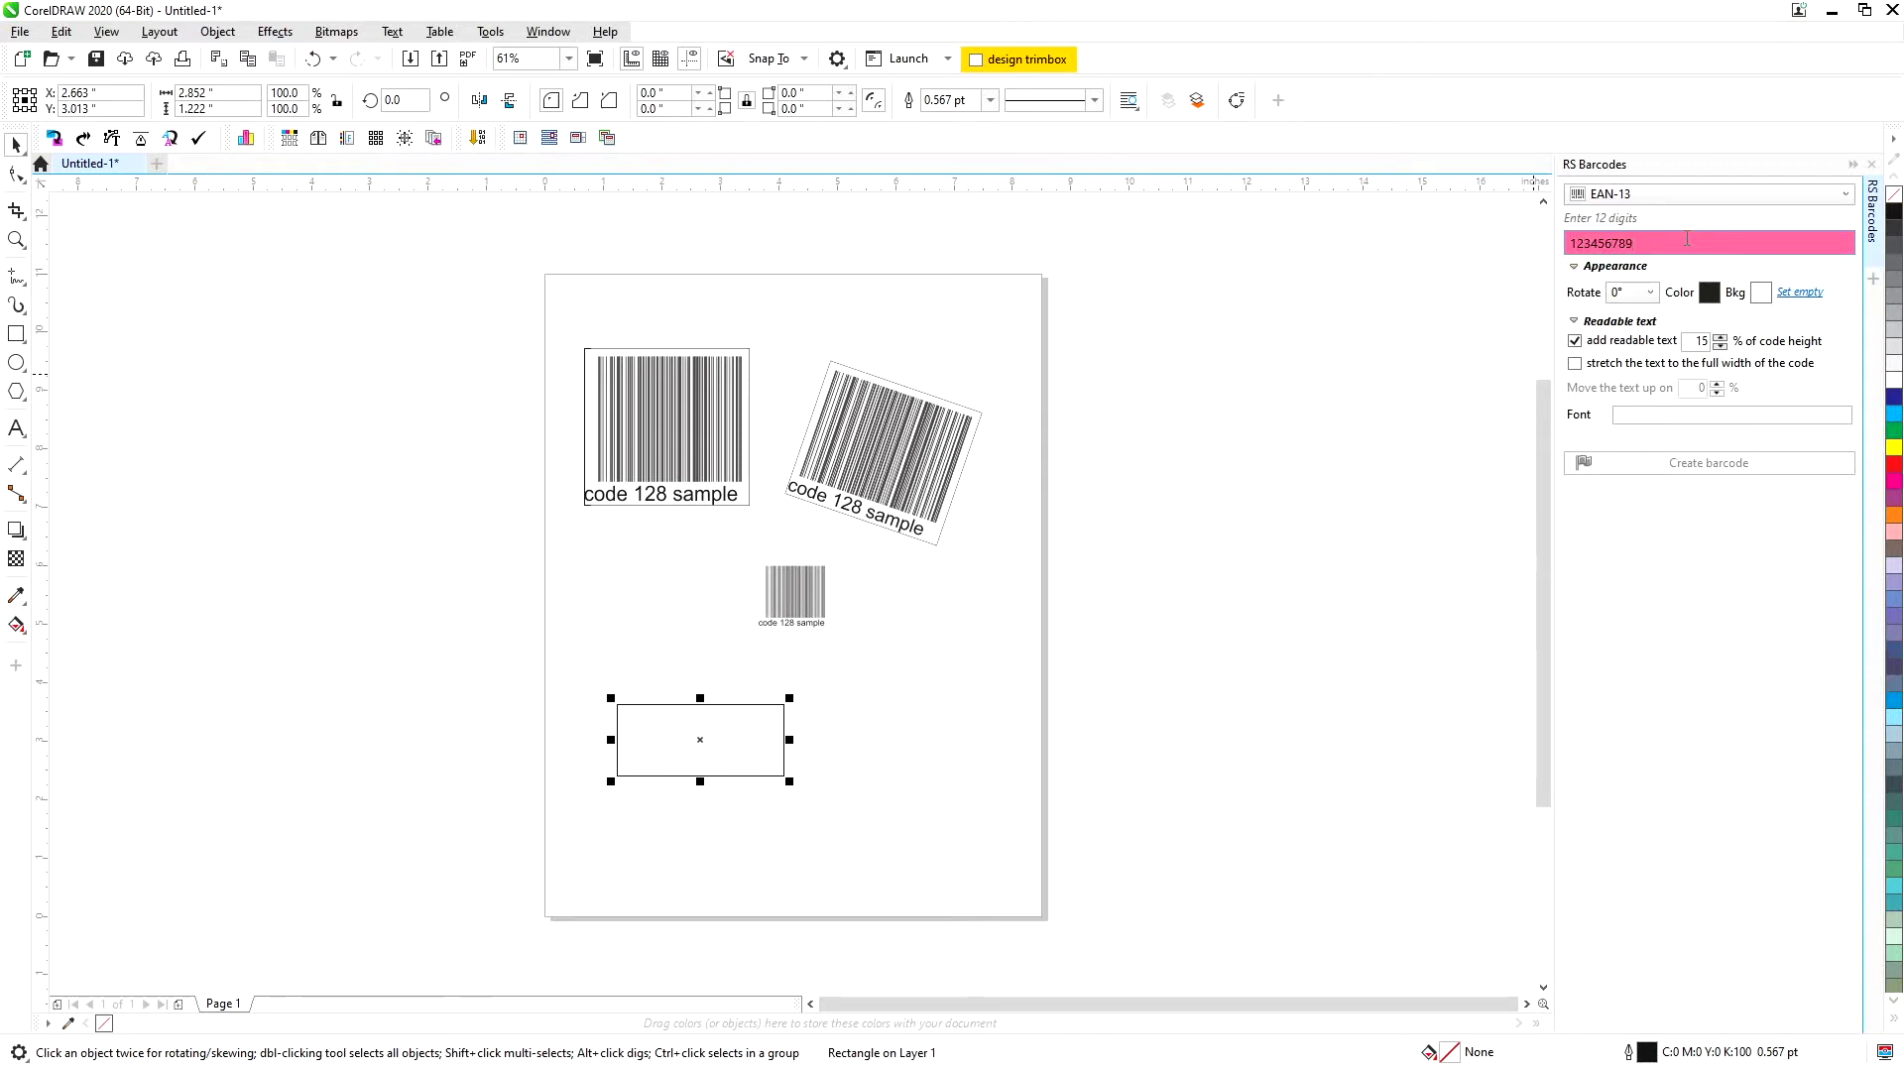
text(012)
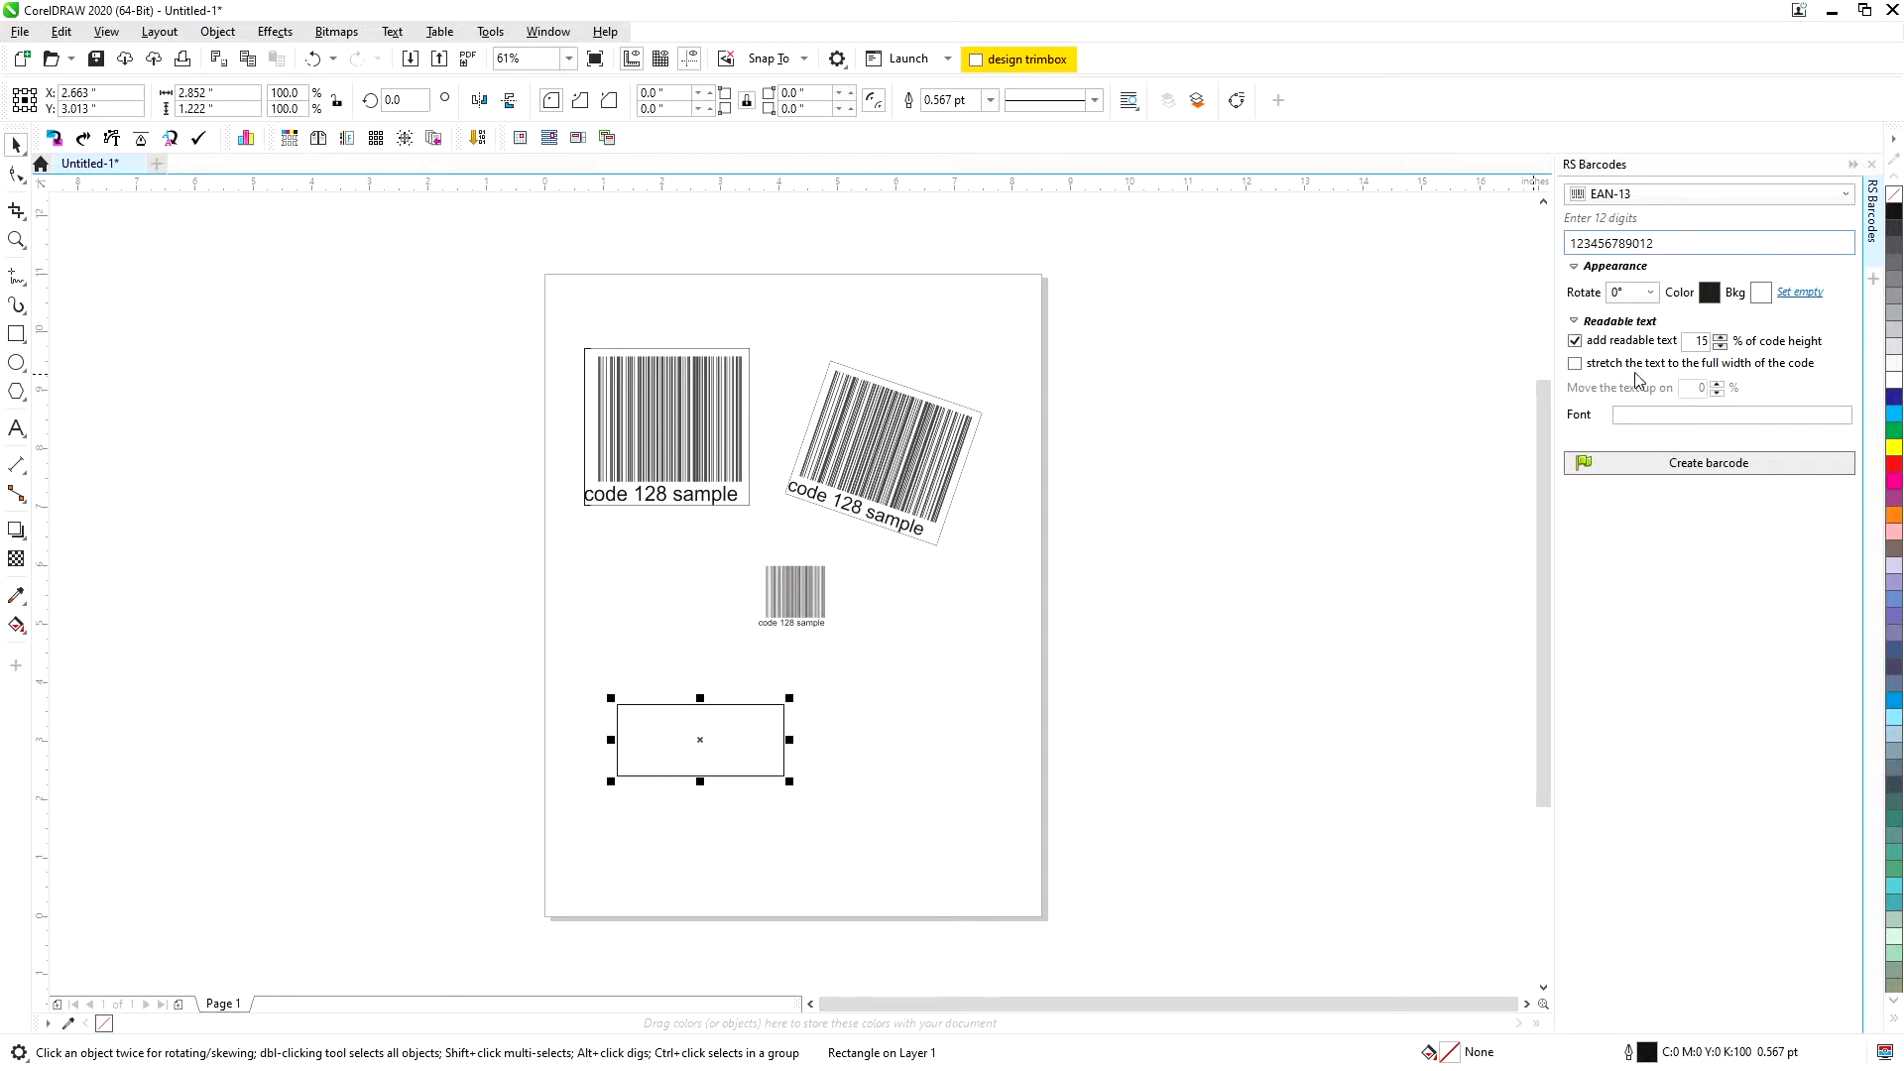
click(1689, 480)
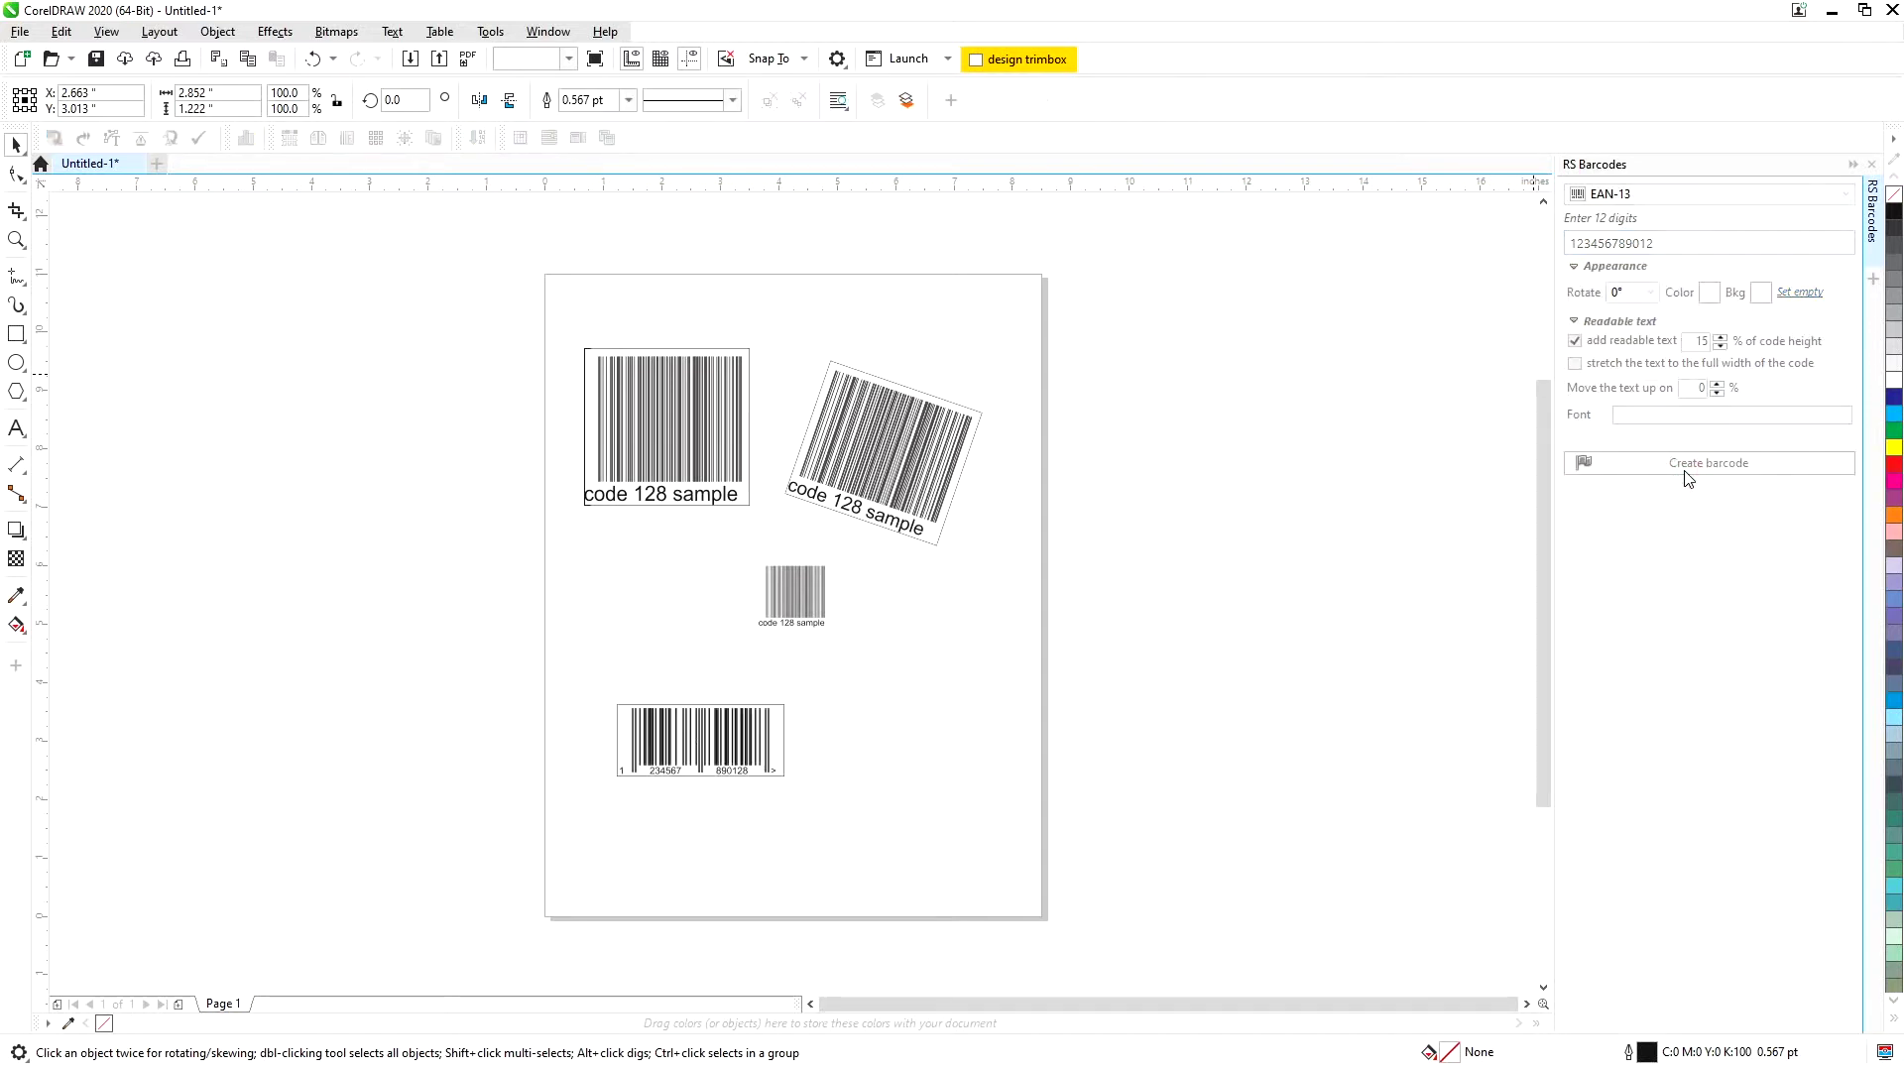
Set the EAN-13 barcode's readable text height to 25% and update it
click(930, 673)
click(757, 736)
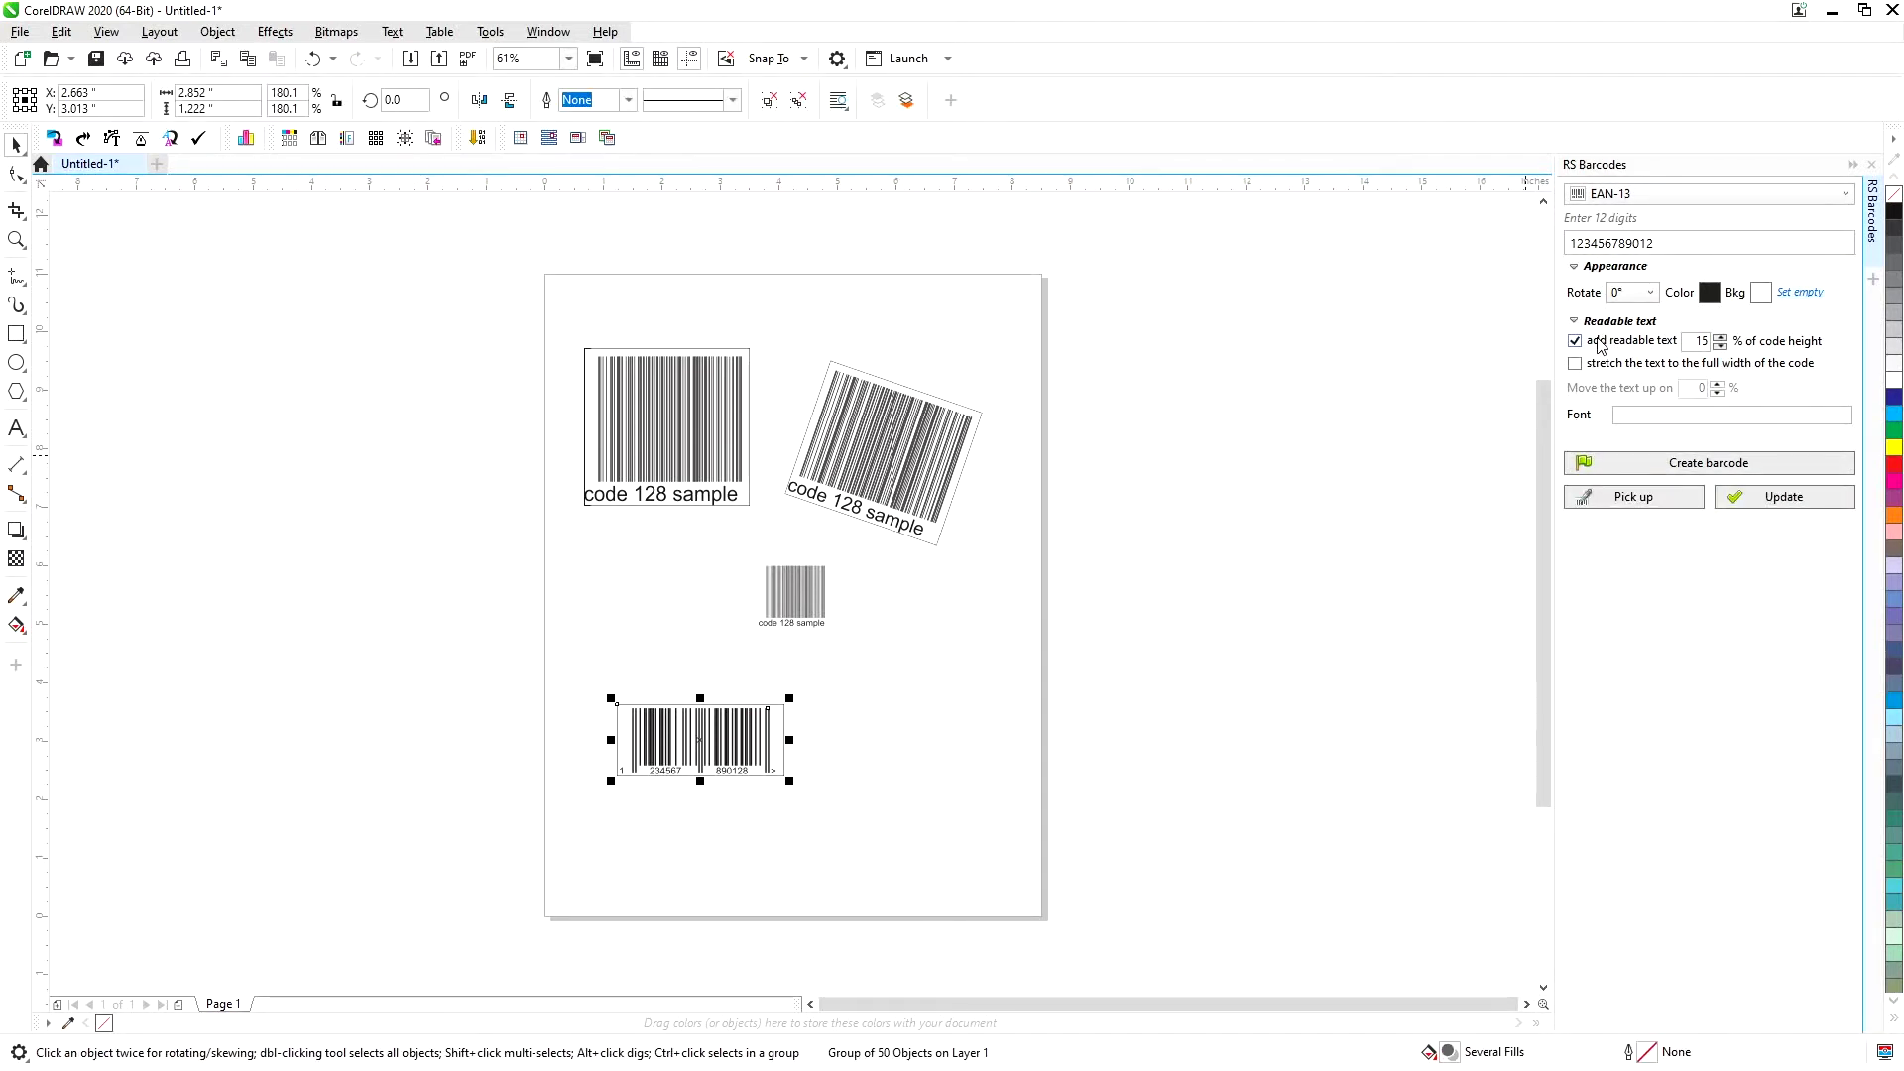
double_click(1700, 342)
text(25)
click(1790, 510)
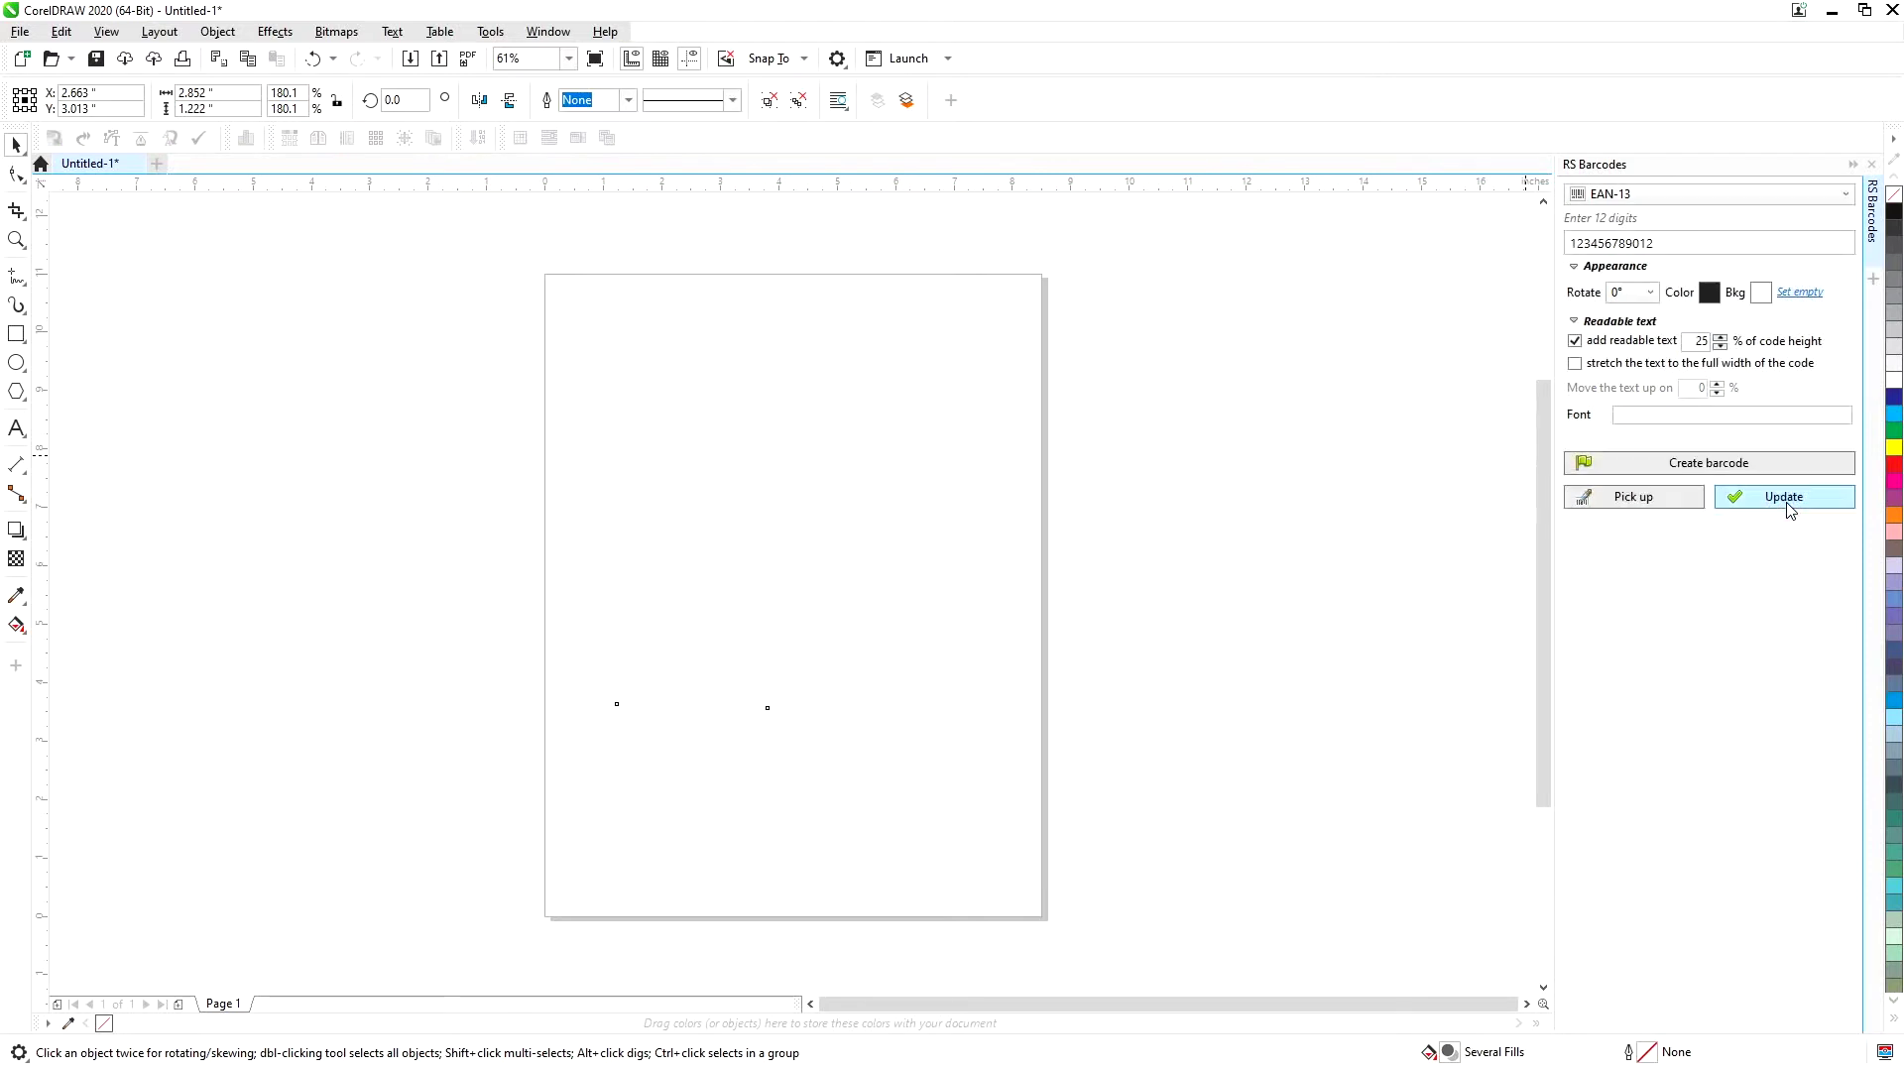
Re-encode the top-left barcode as 'code 128 sample corrected'
click(721, 408)
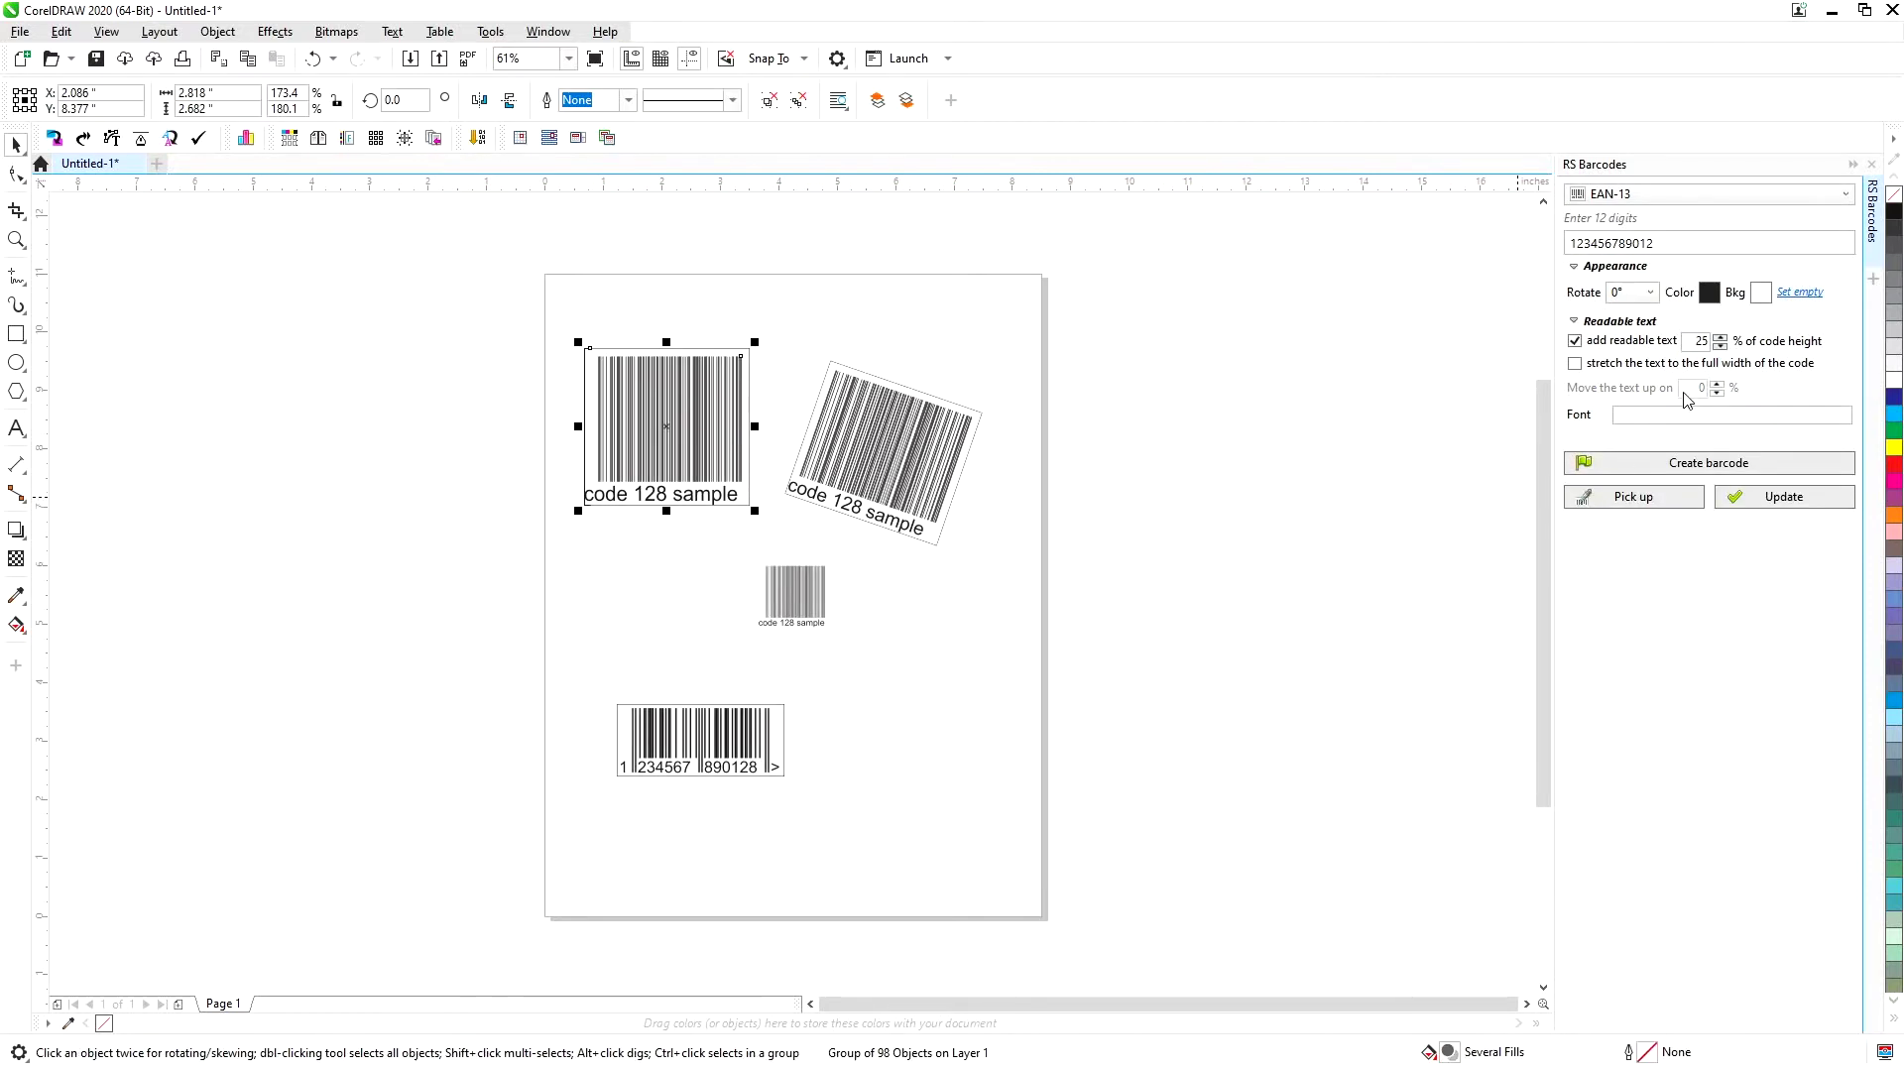
click(1684, 500)
click(1679, 244)
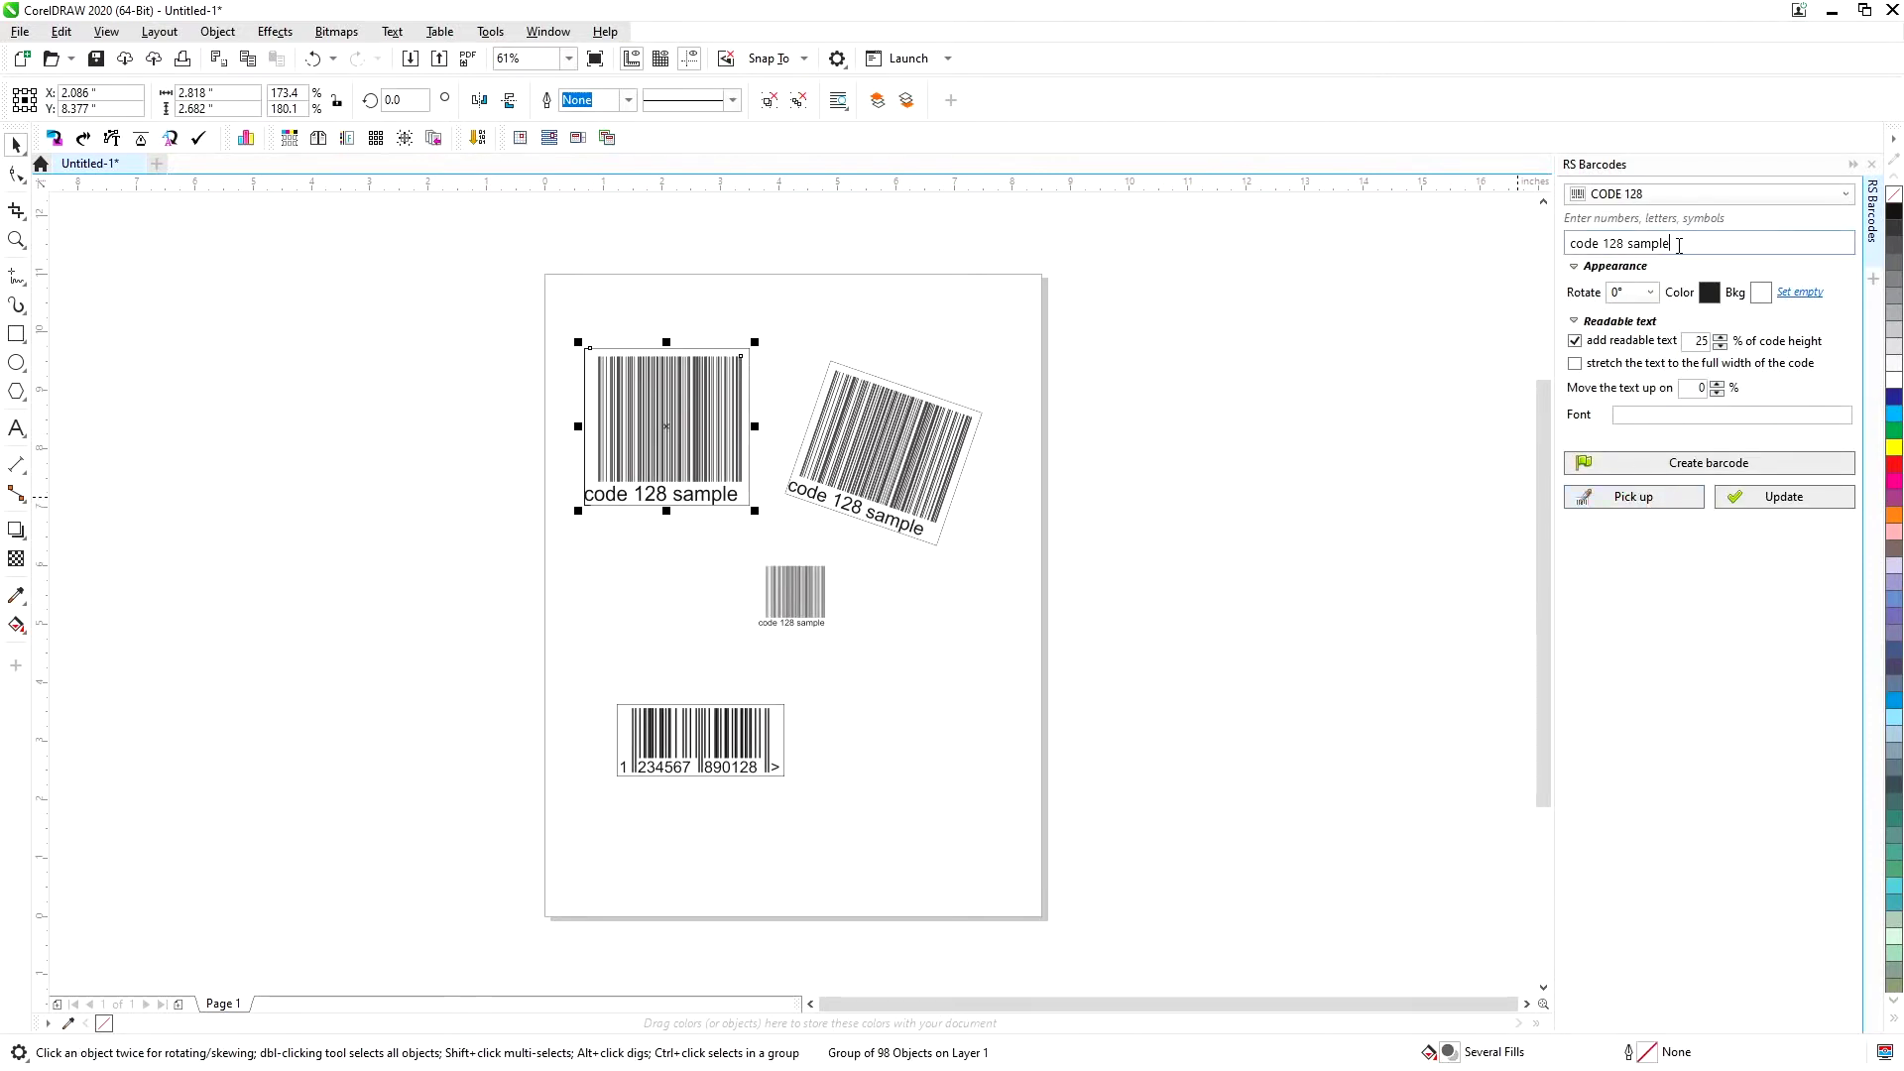
click(1790, 510)
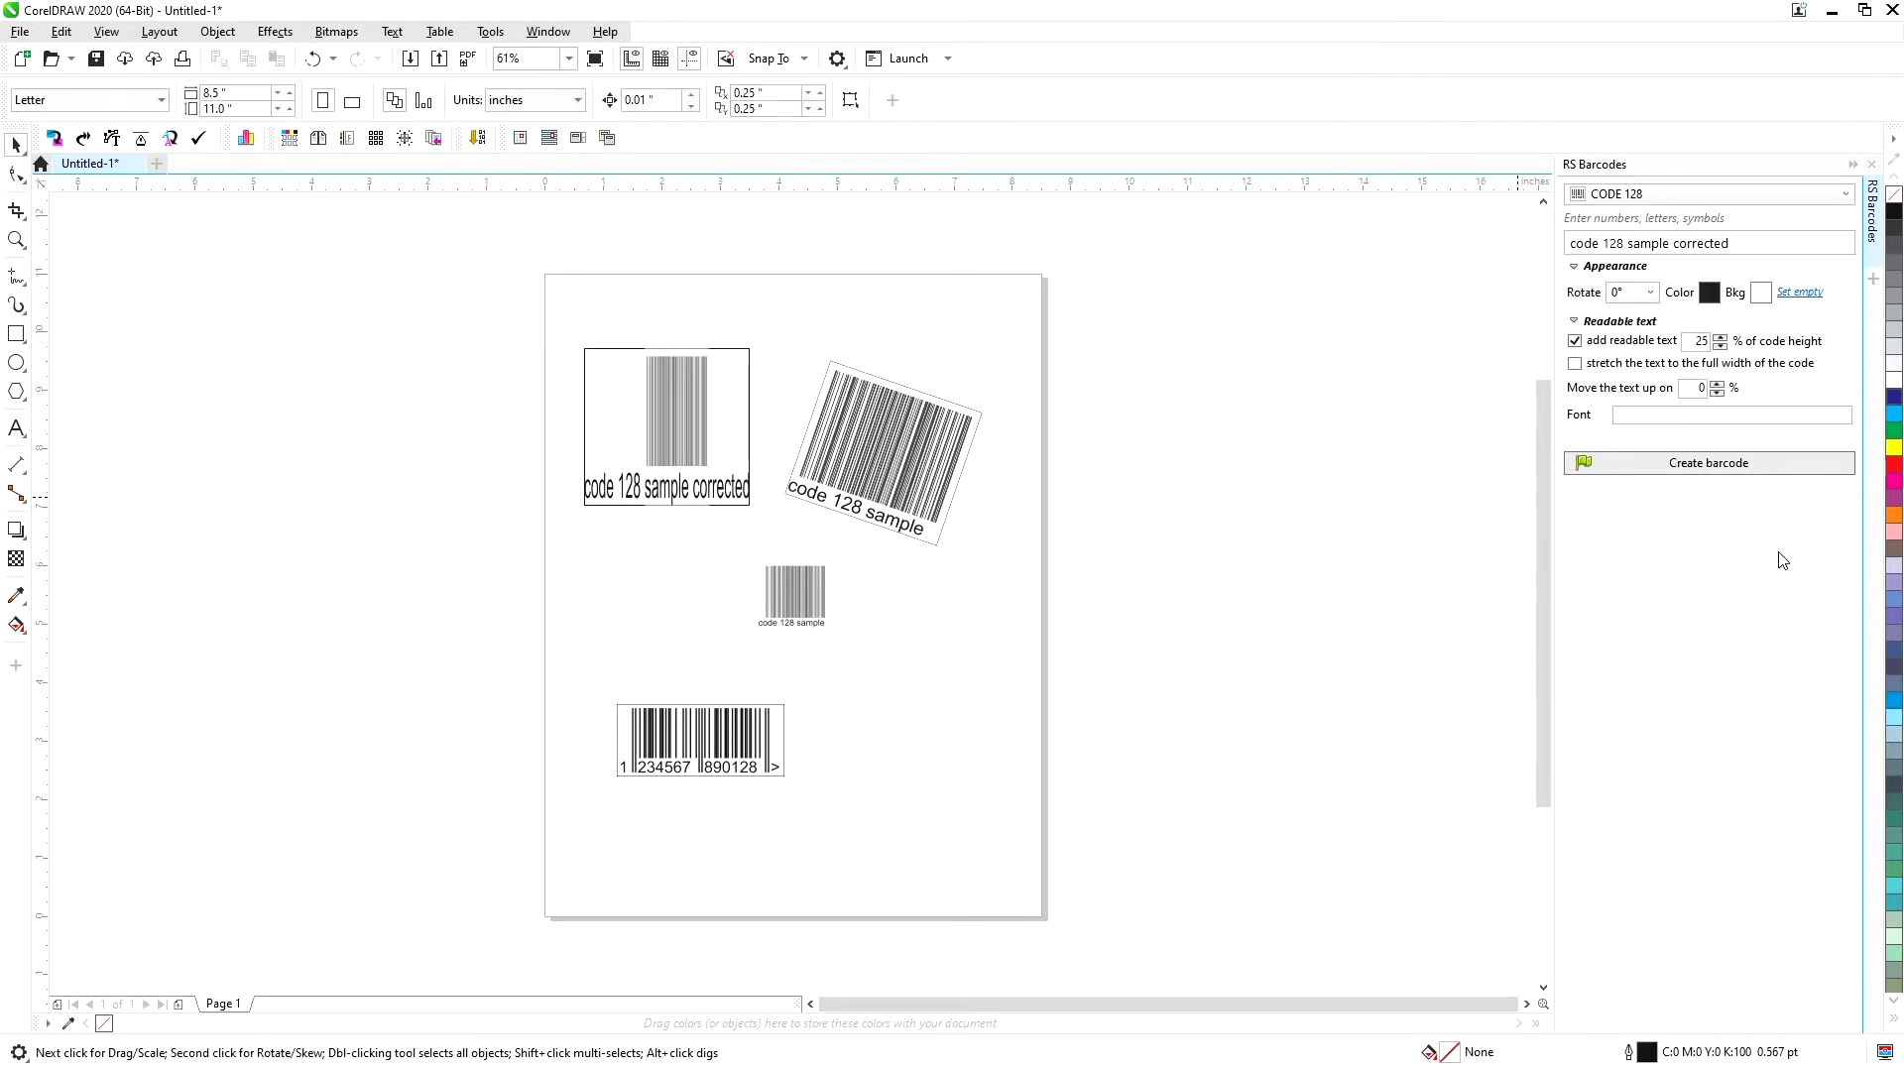
Remove the readable text from the corrected top-left barcode
click(1644, 342)
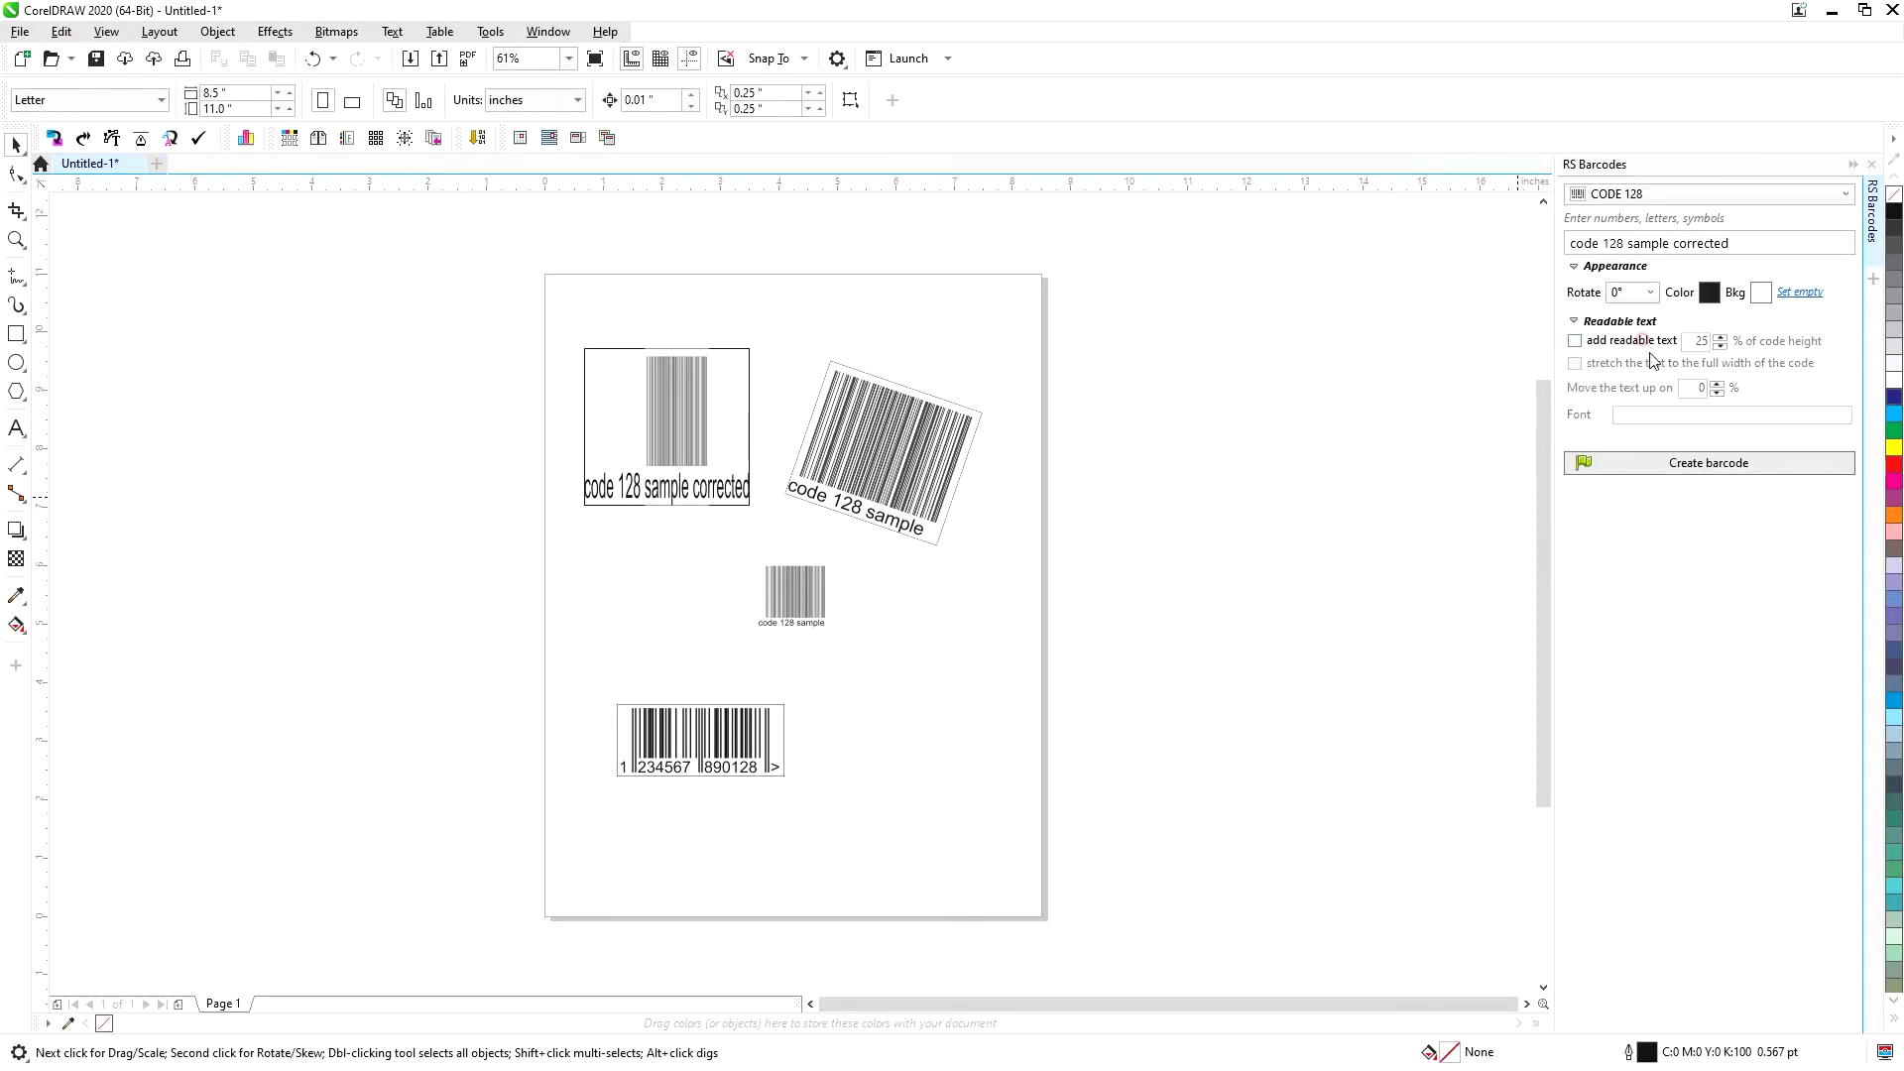
click(679, 458)
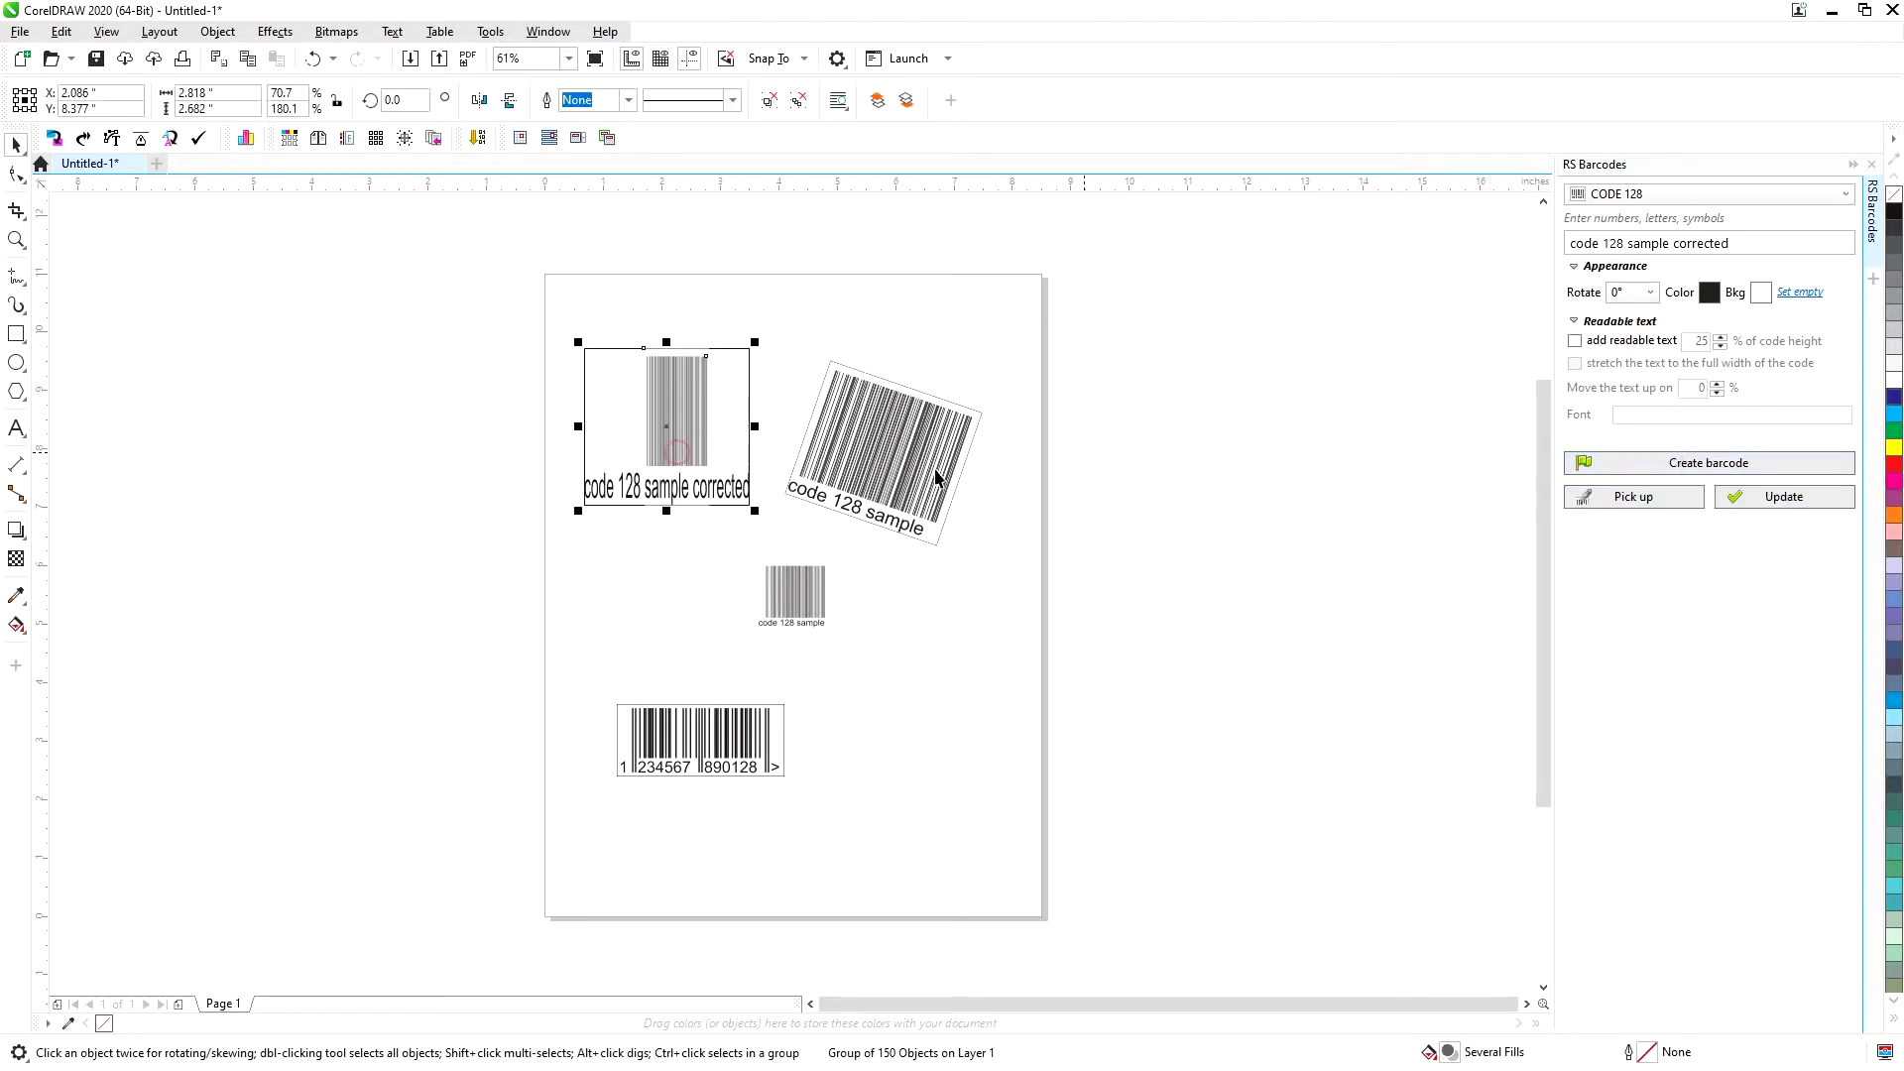
click(1741, 496)
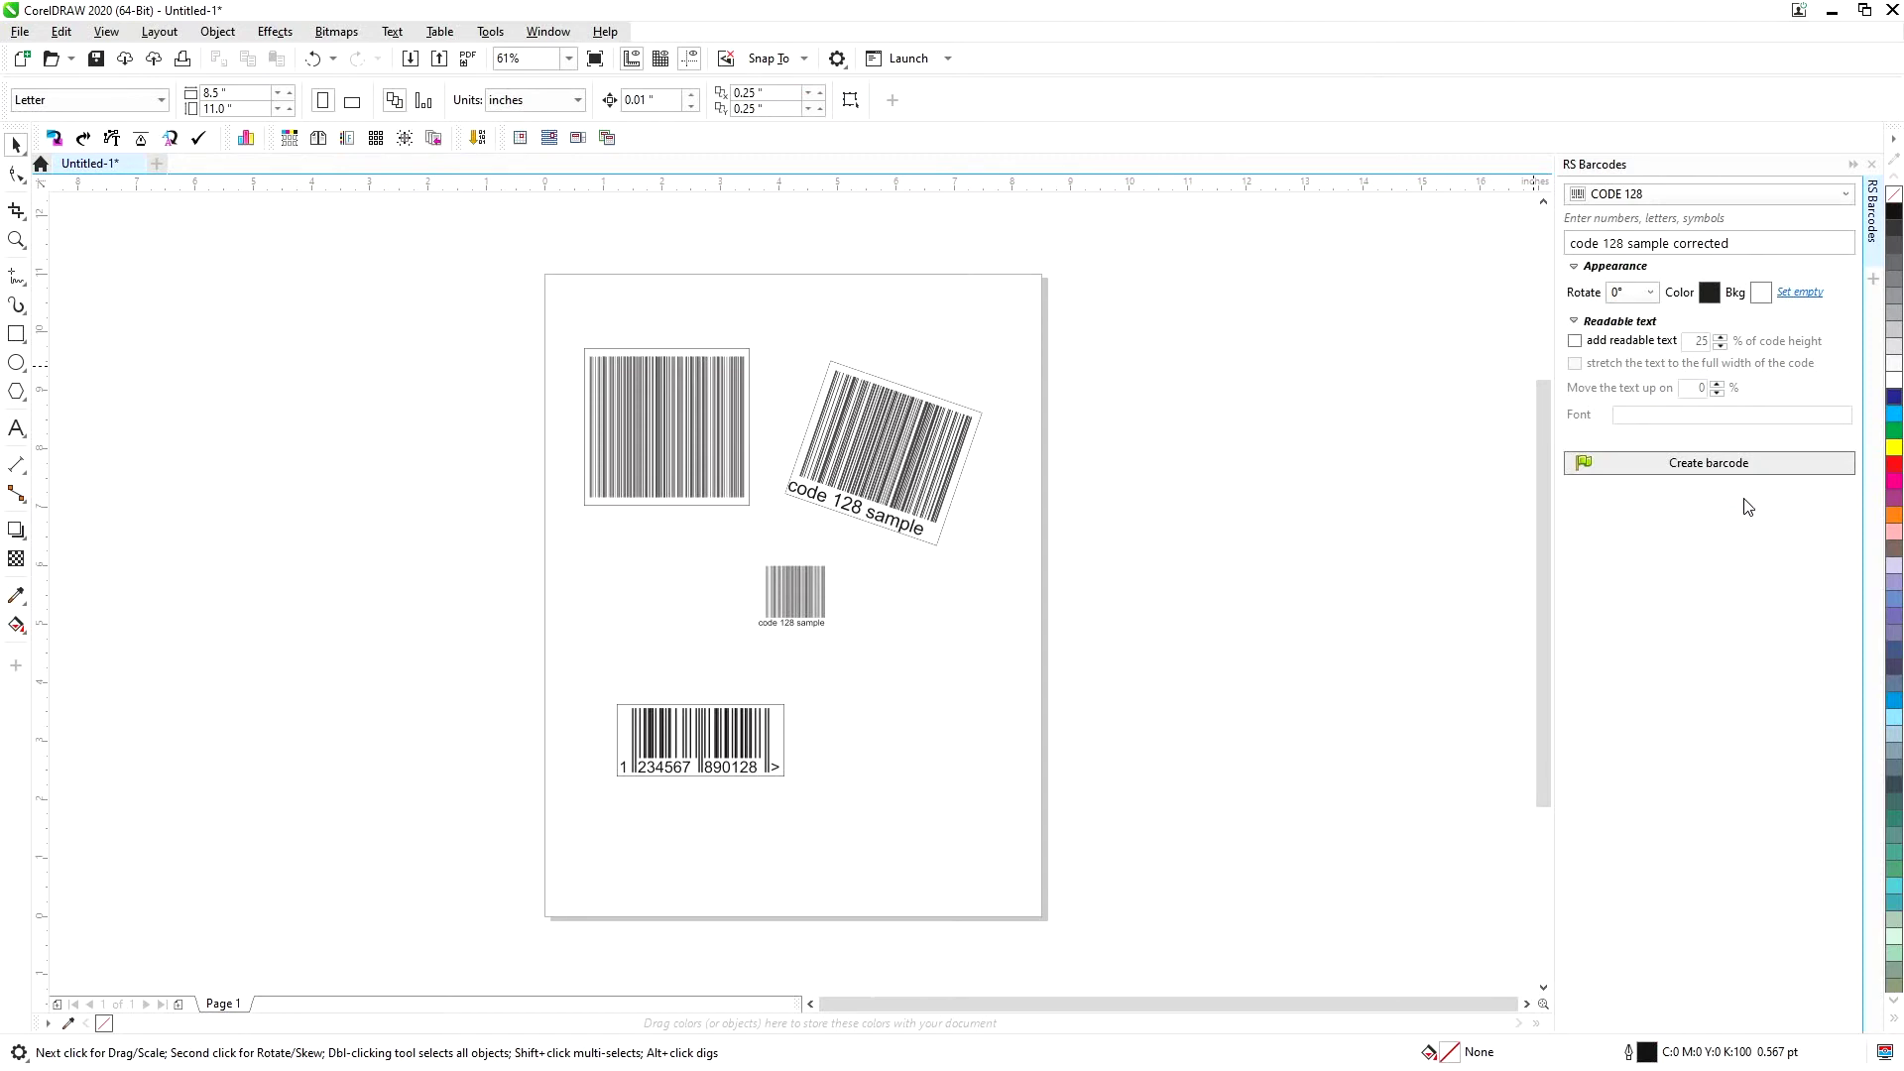
click(731, 473)
Convert the top-left barcode into a QR code
click(1845, 194)
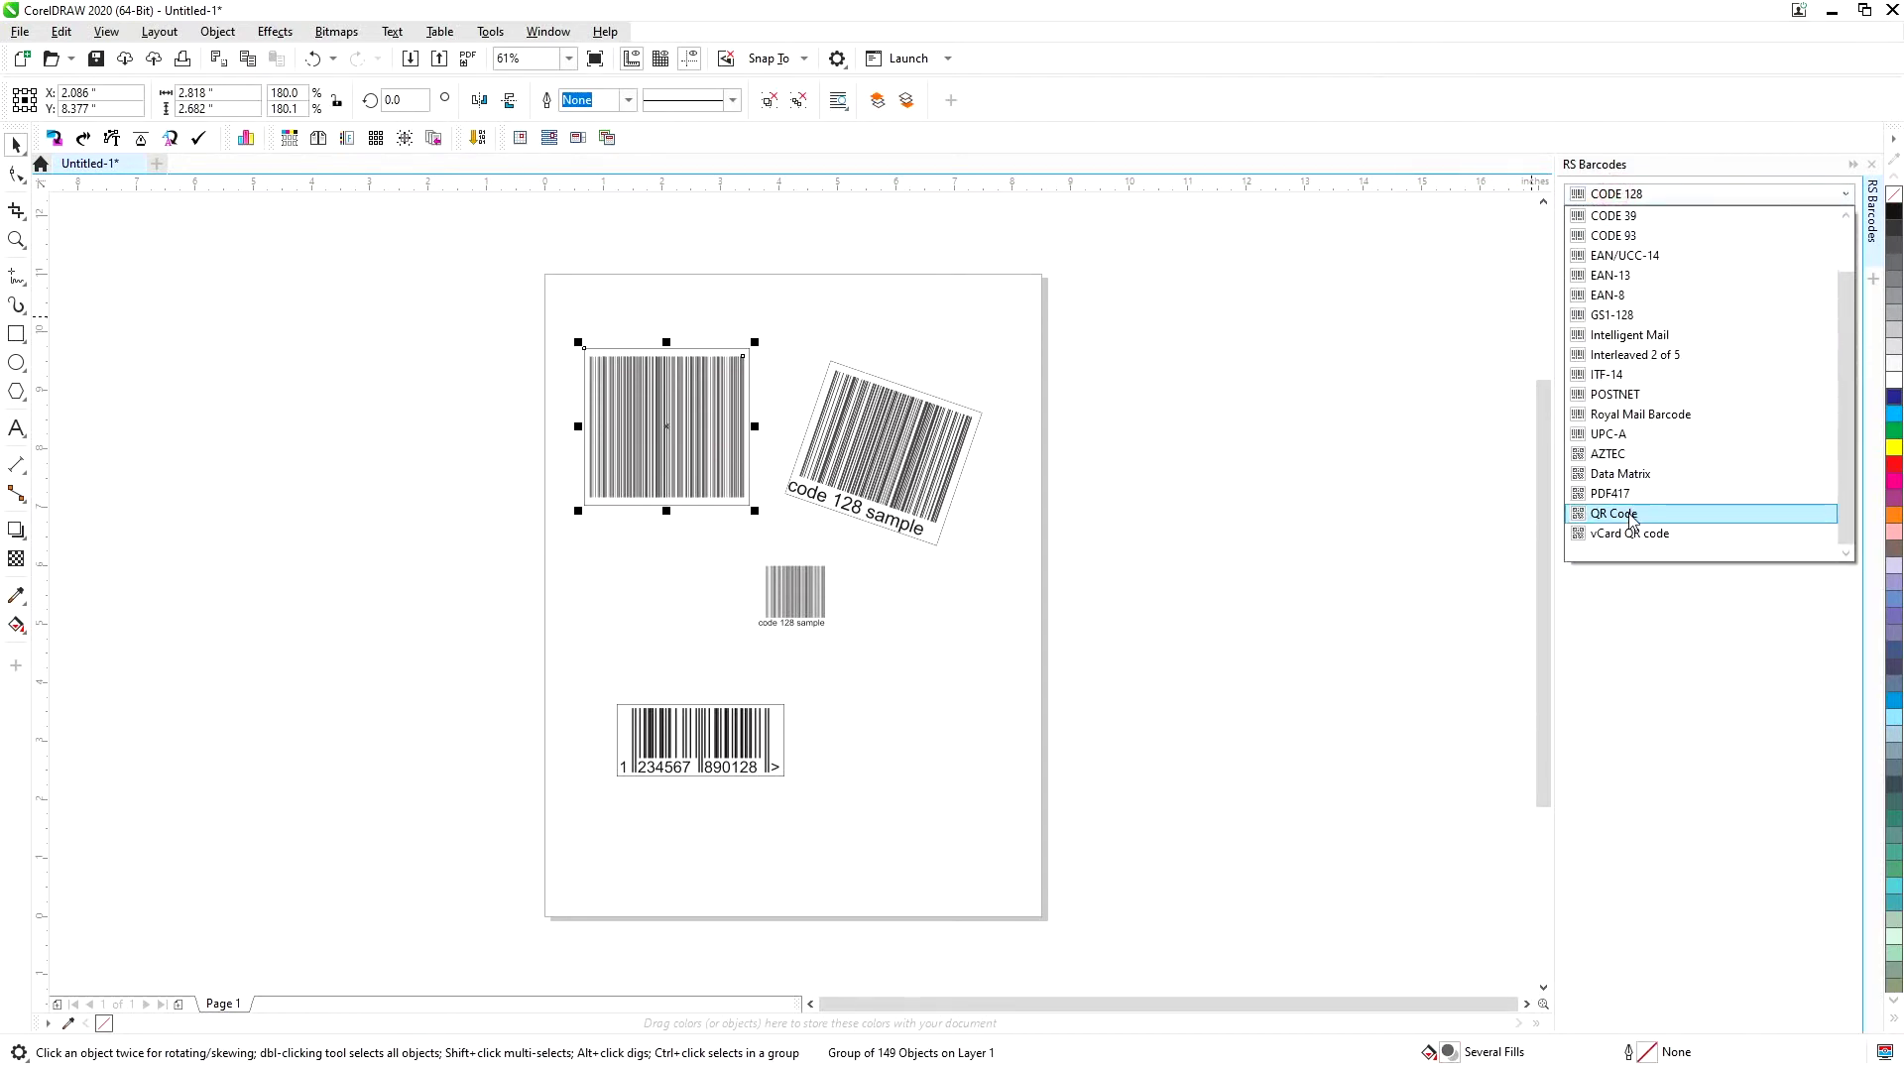
click(1686, 513)
click(1729, 437)
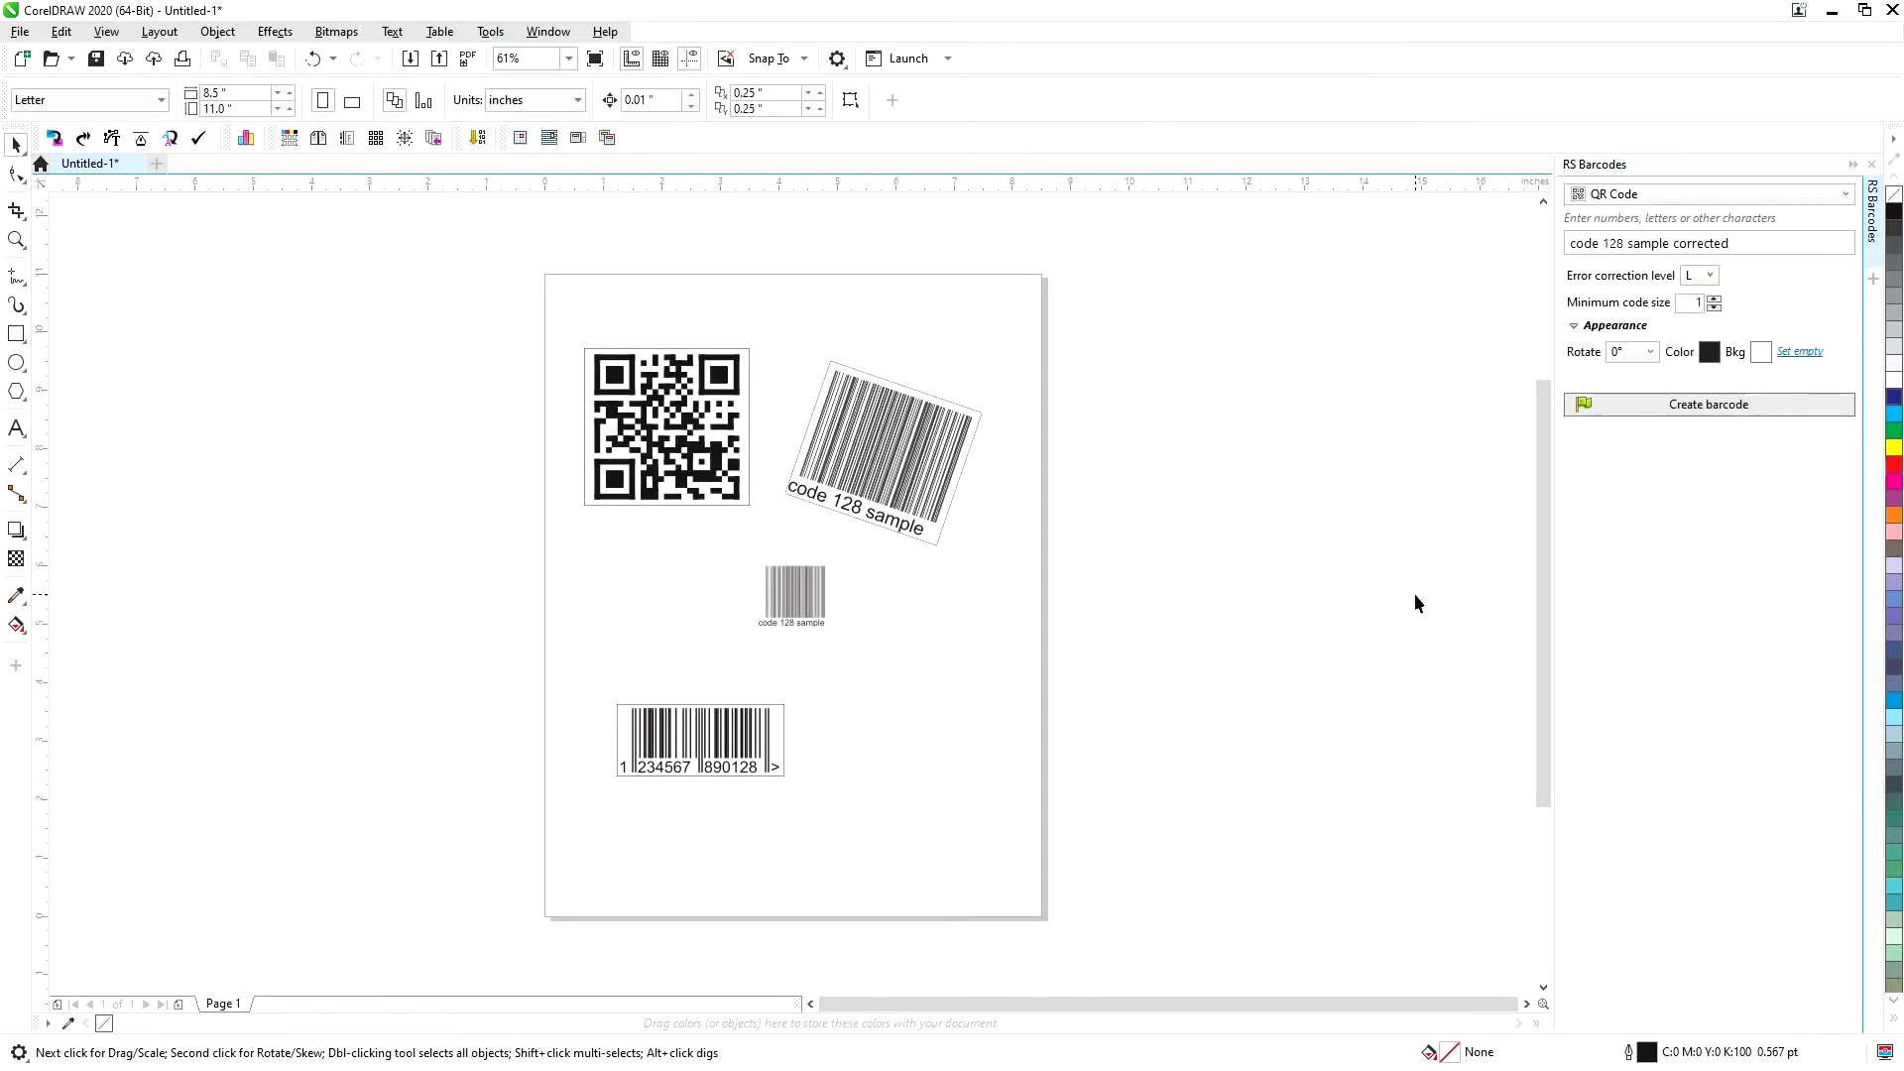
Regenerate the QR code with error correction level H
click(1699, 277)
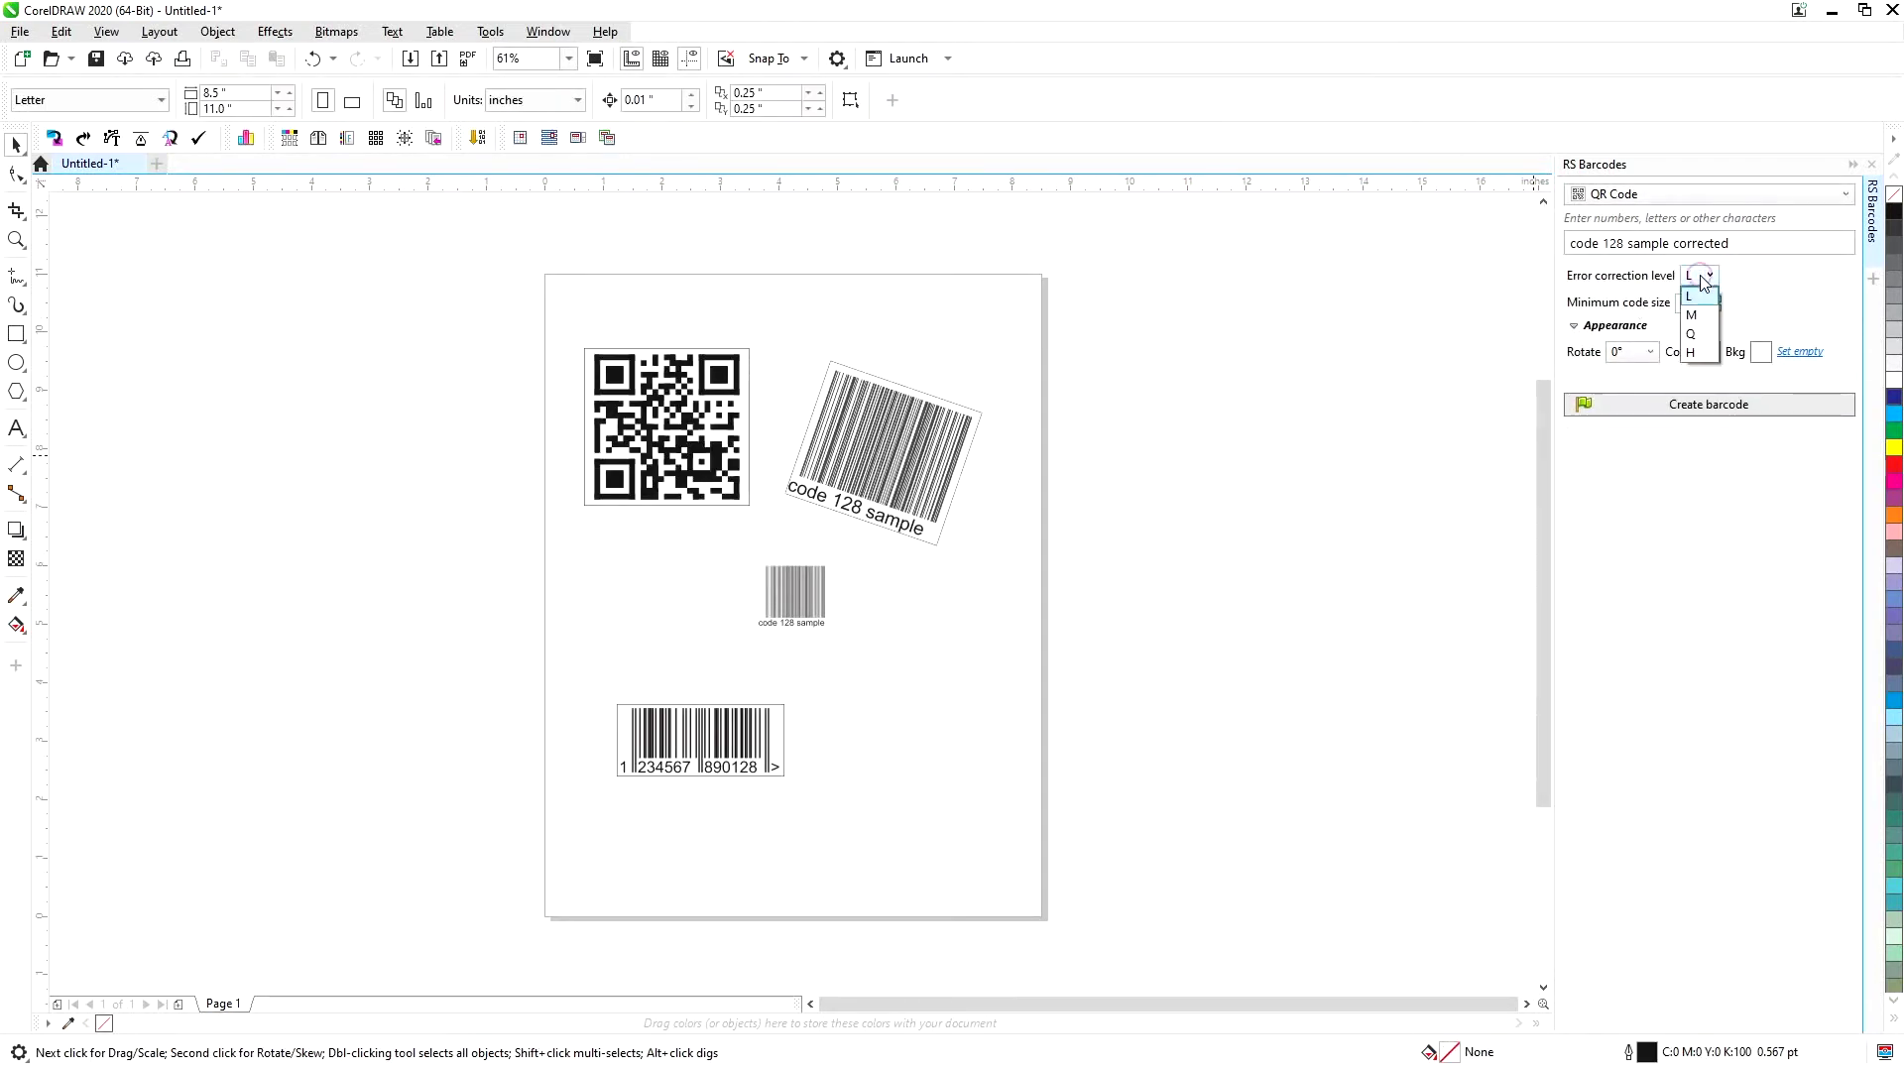
click(1696, 367)
click(673, 436)
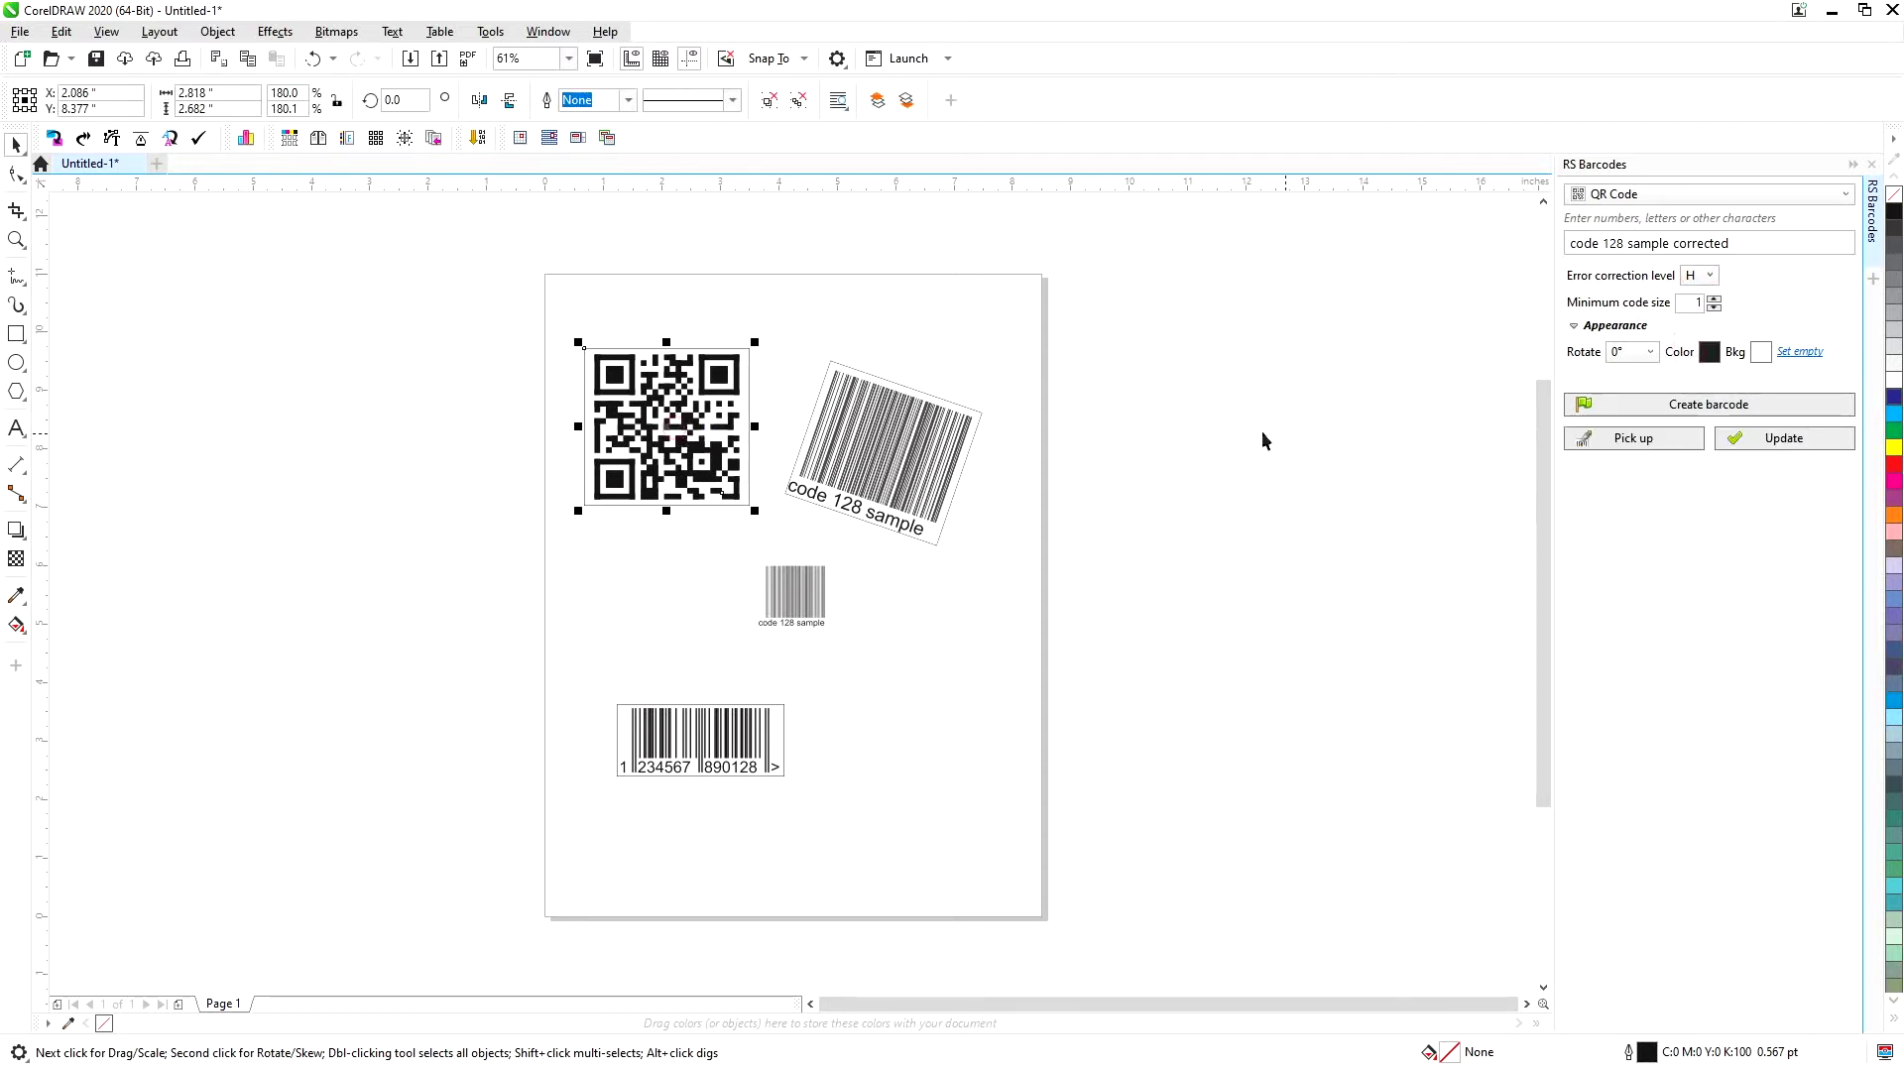
click(1733, 438)
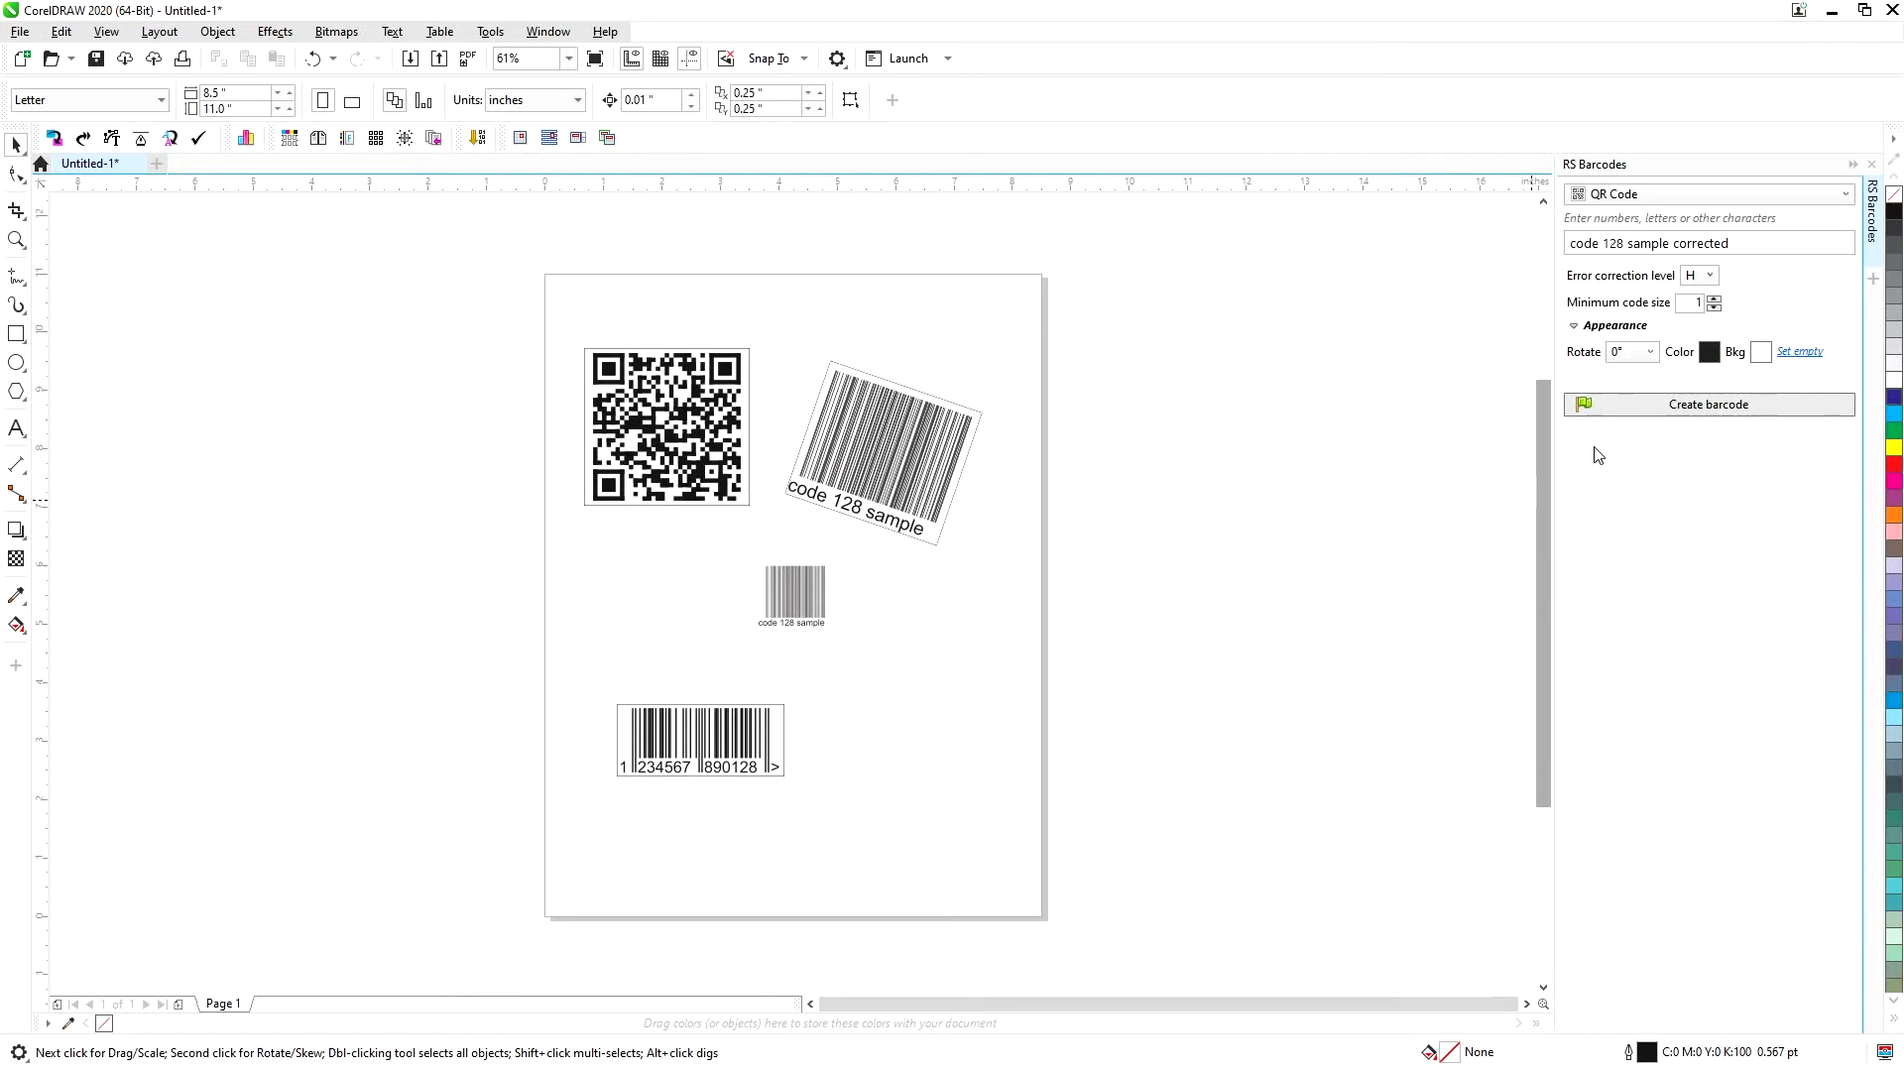
click(1715, 298)
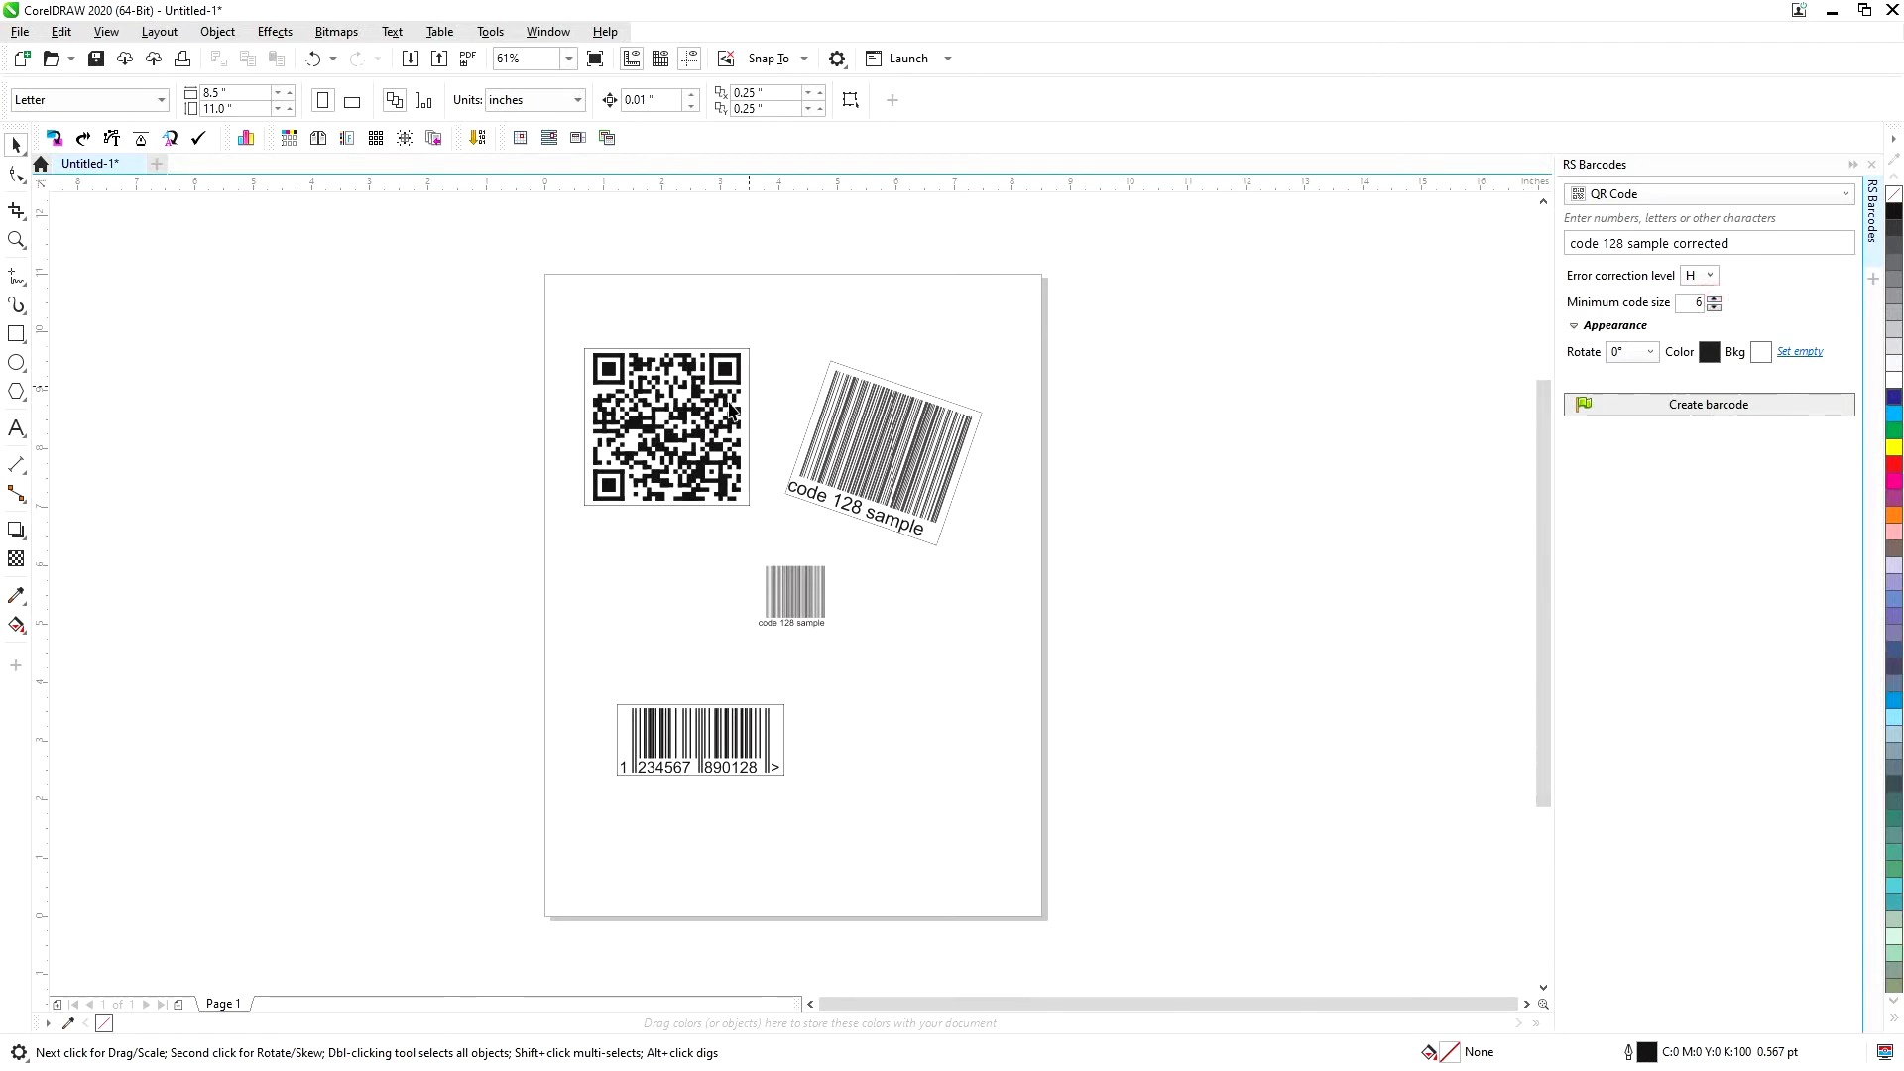
Raise minimum code size to 6, then convert the code to Aztec and finally Data Matrix
click(710, 442)
click(1724, 448)
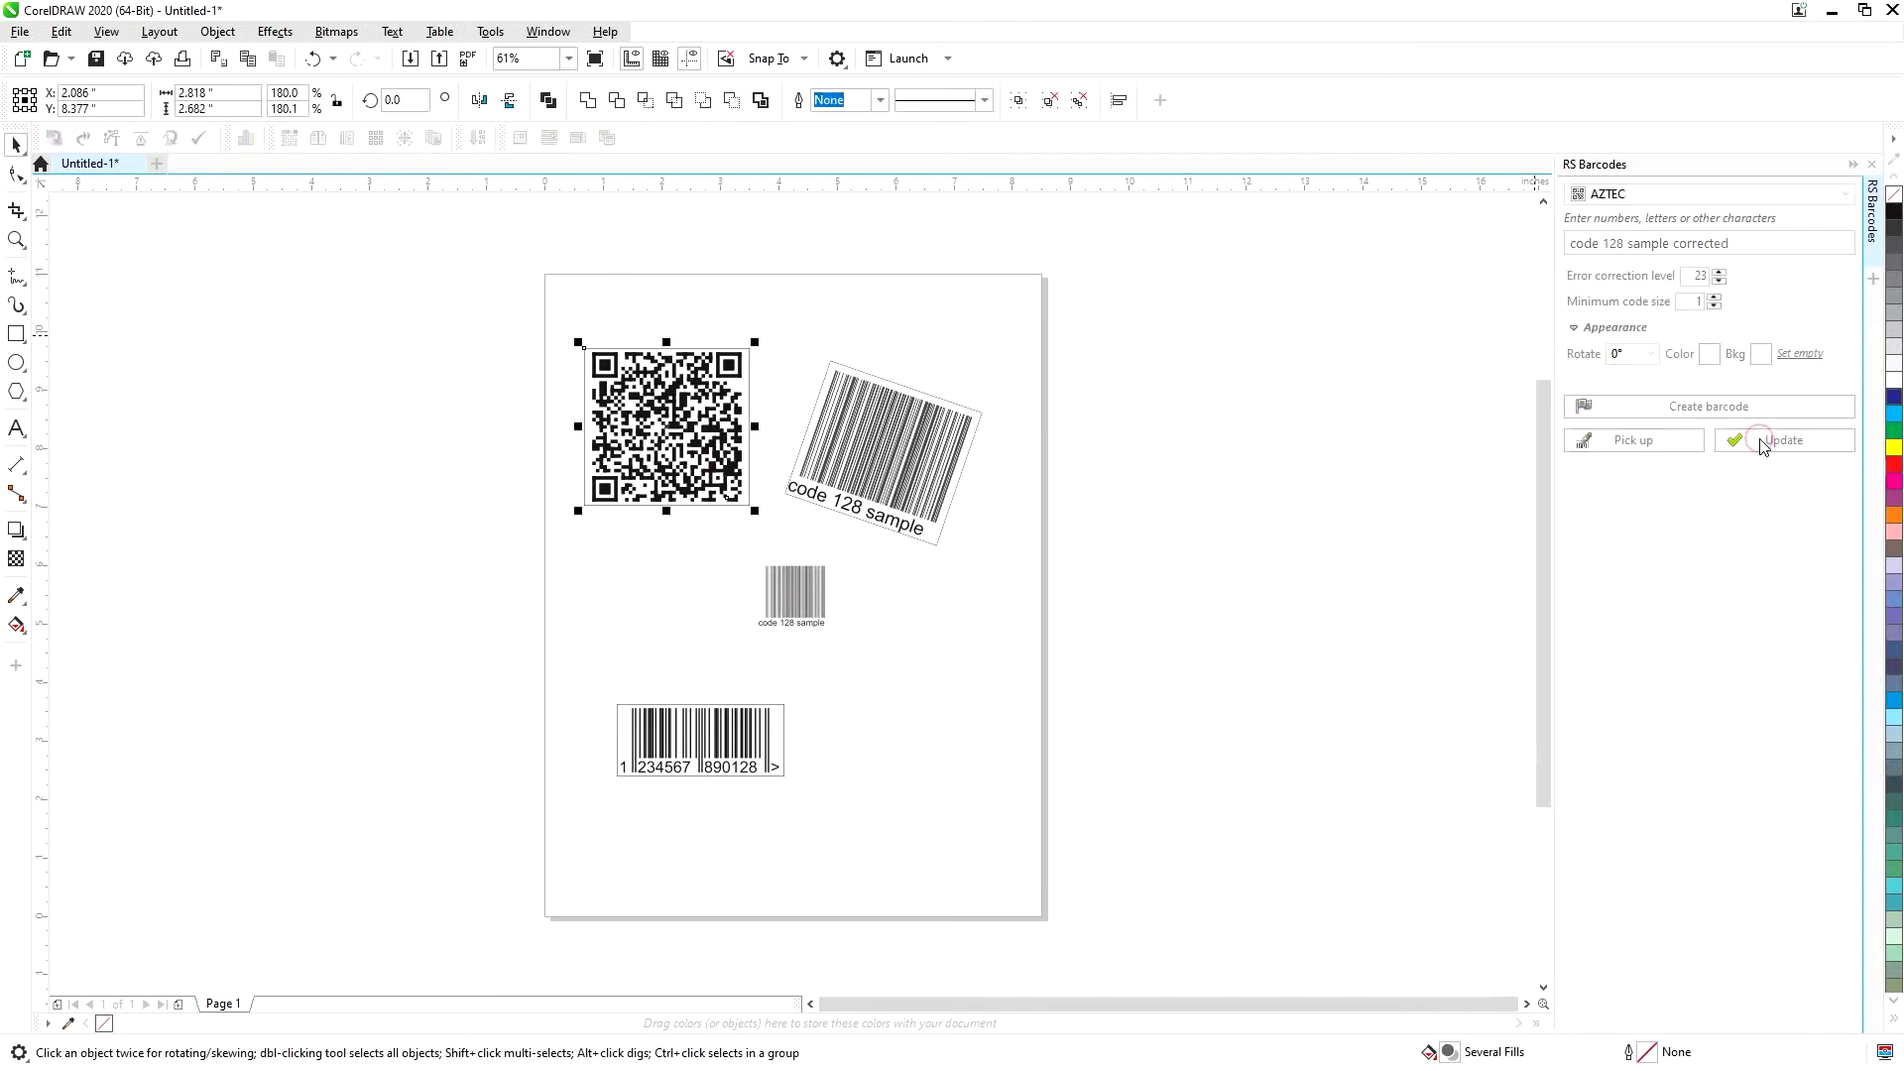
click(1295, 459)
click(714, 448)
click(1676, 195)
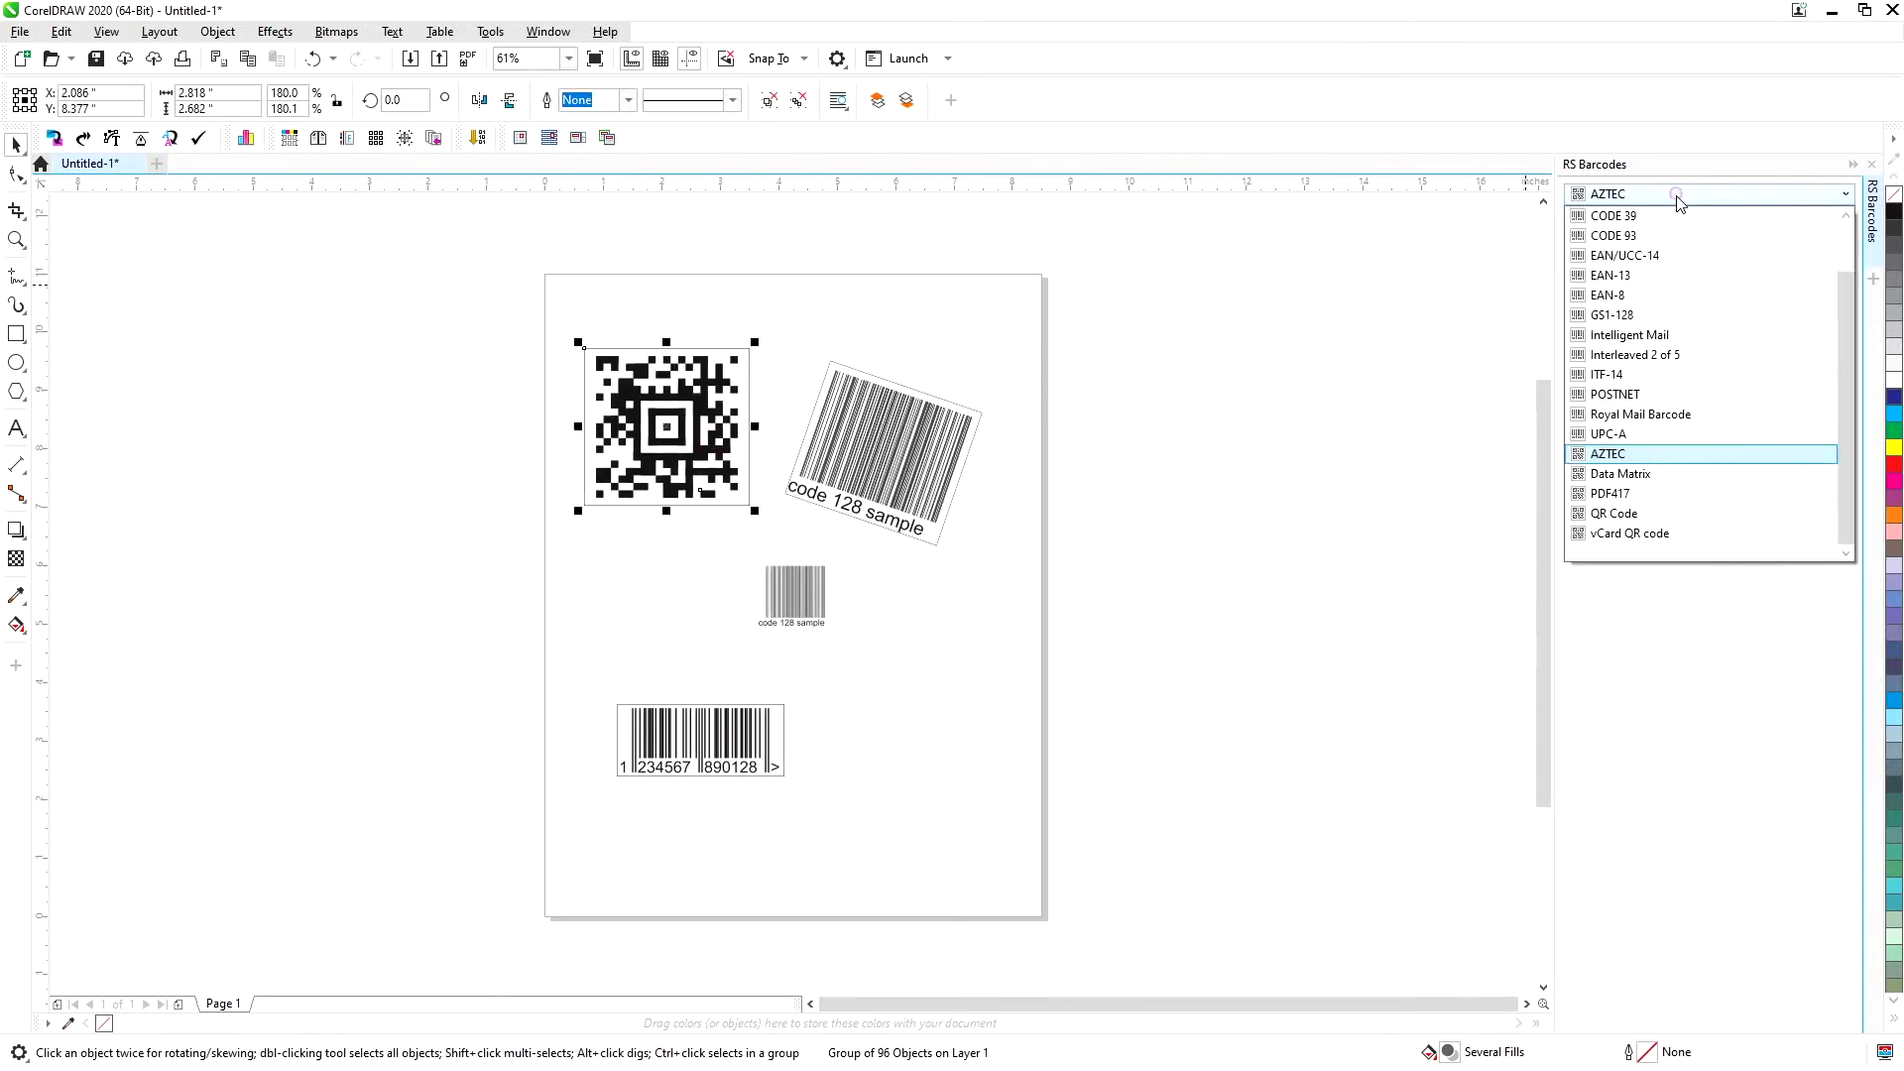
click(1643, 470)
click(1745, 427)
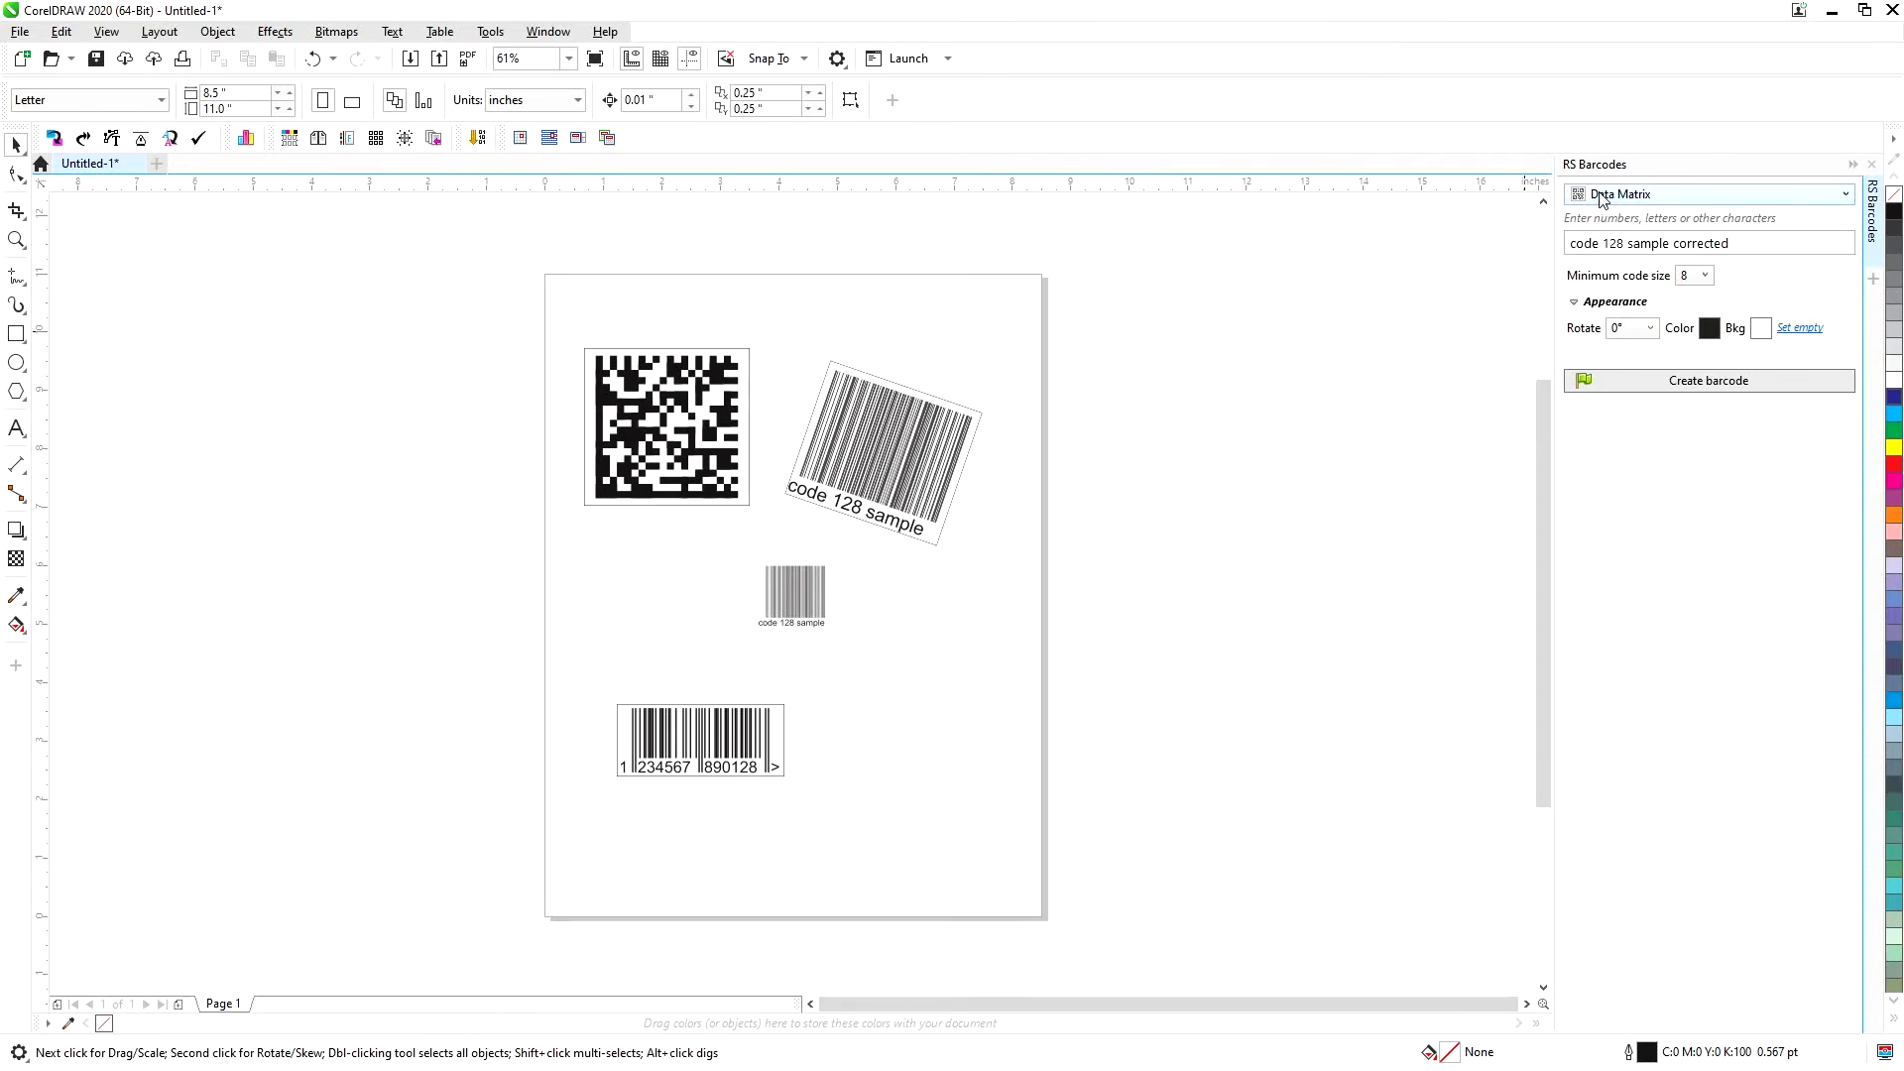
Zoom in on the business card and choose the vCard QR code type
click(16, 240)
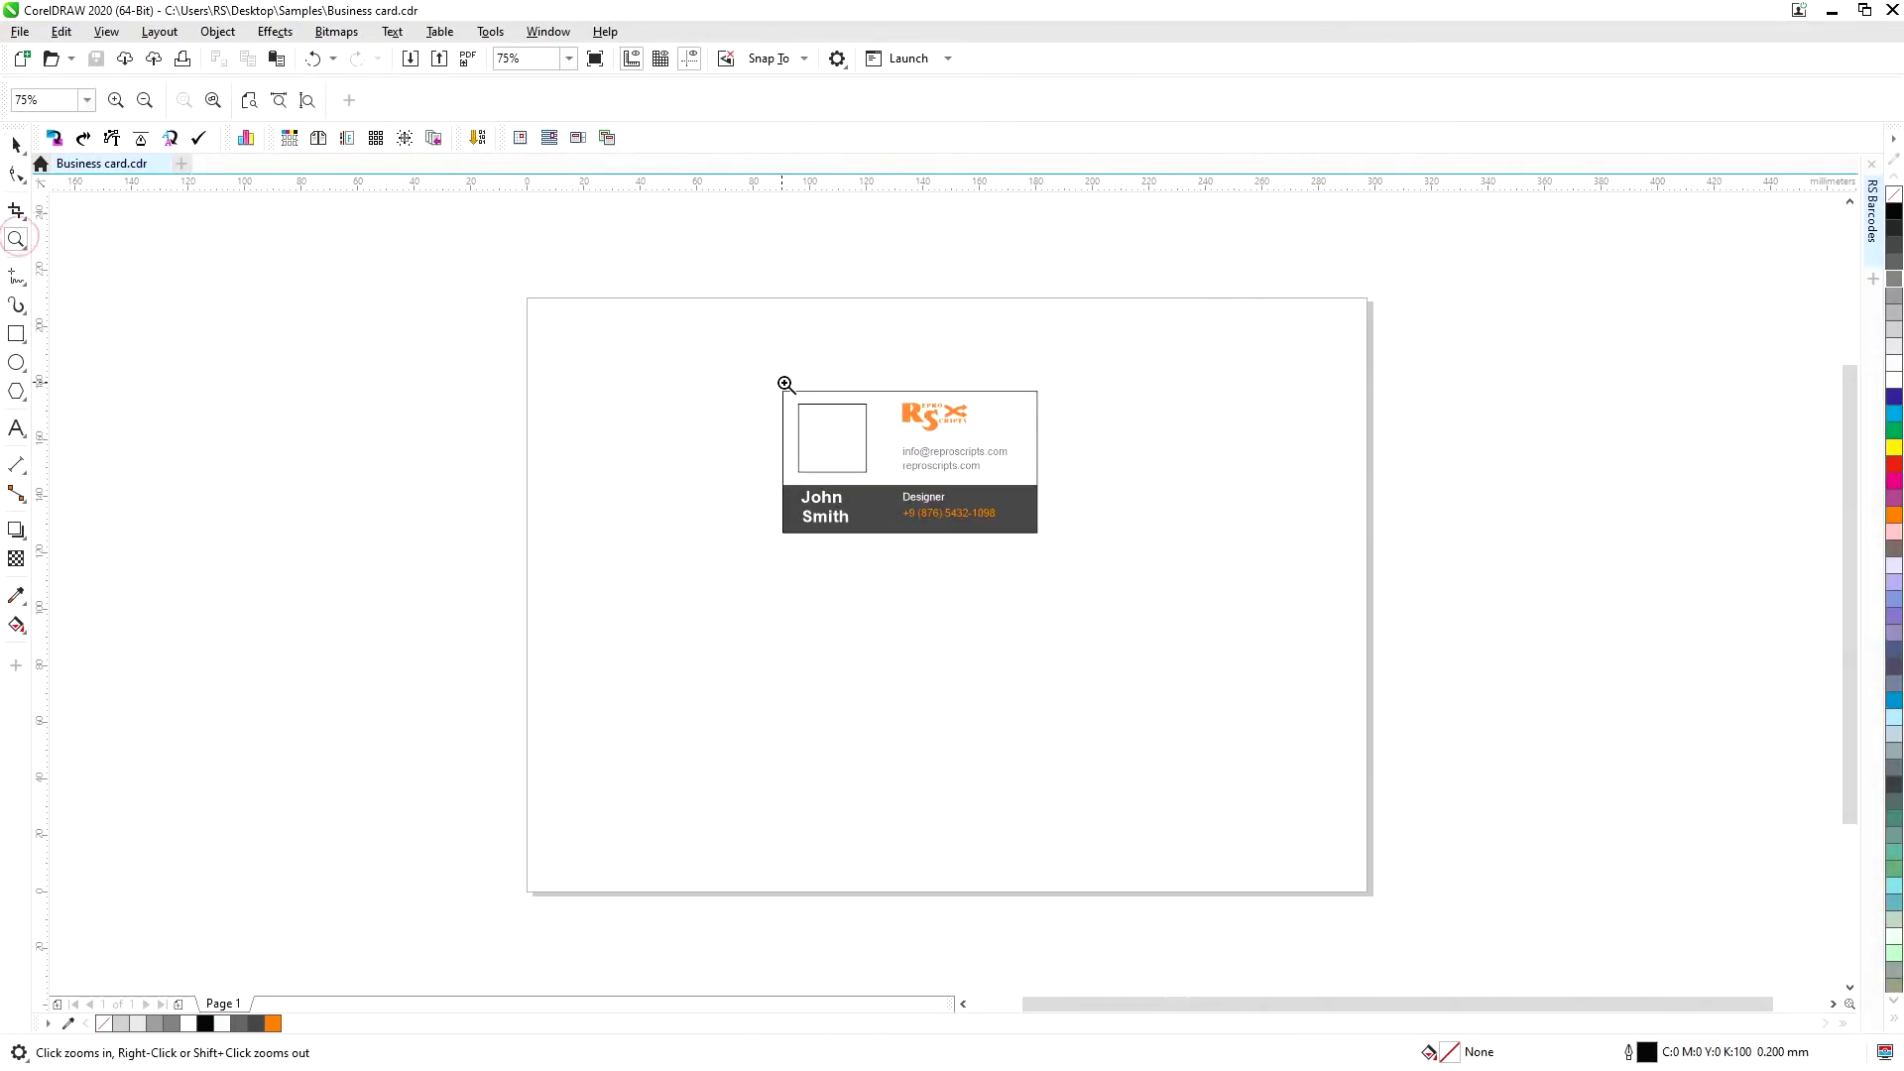
drag(780, 381, 1060, 564)
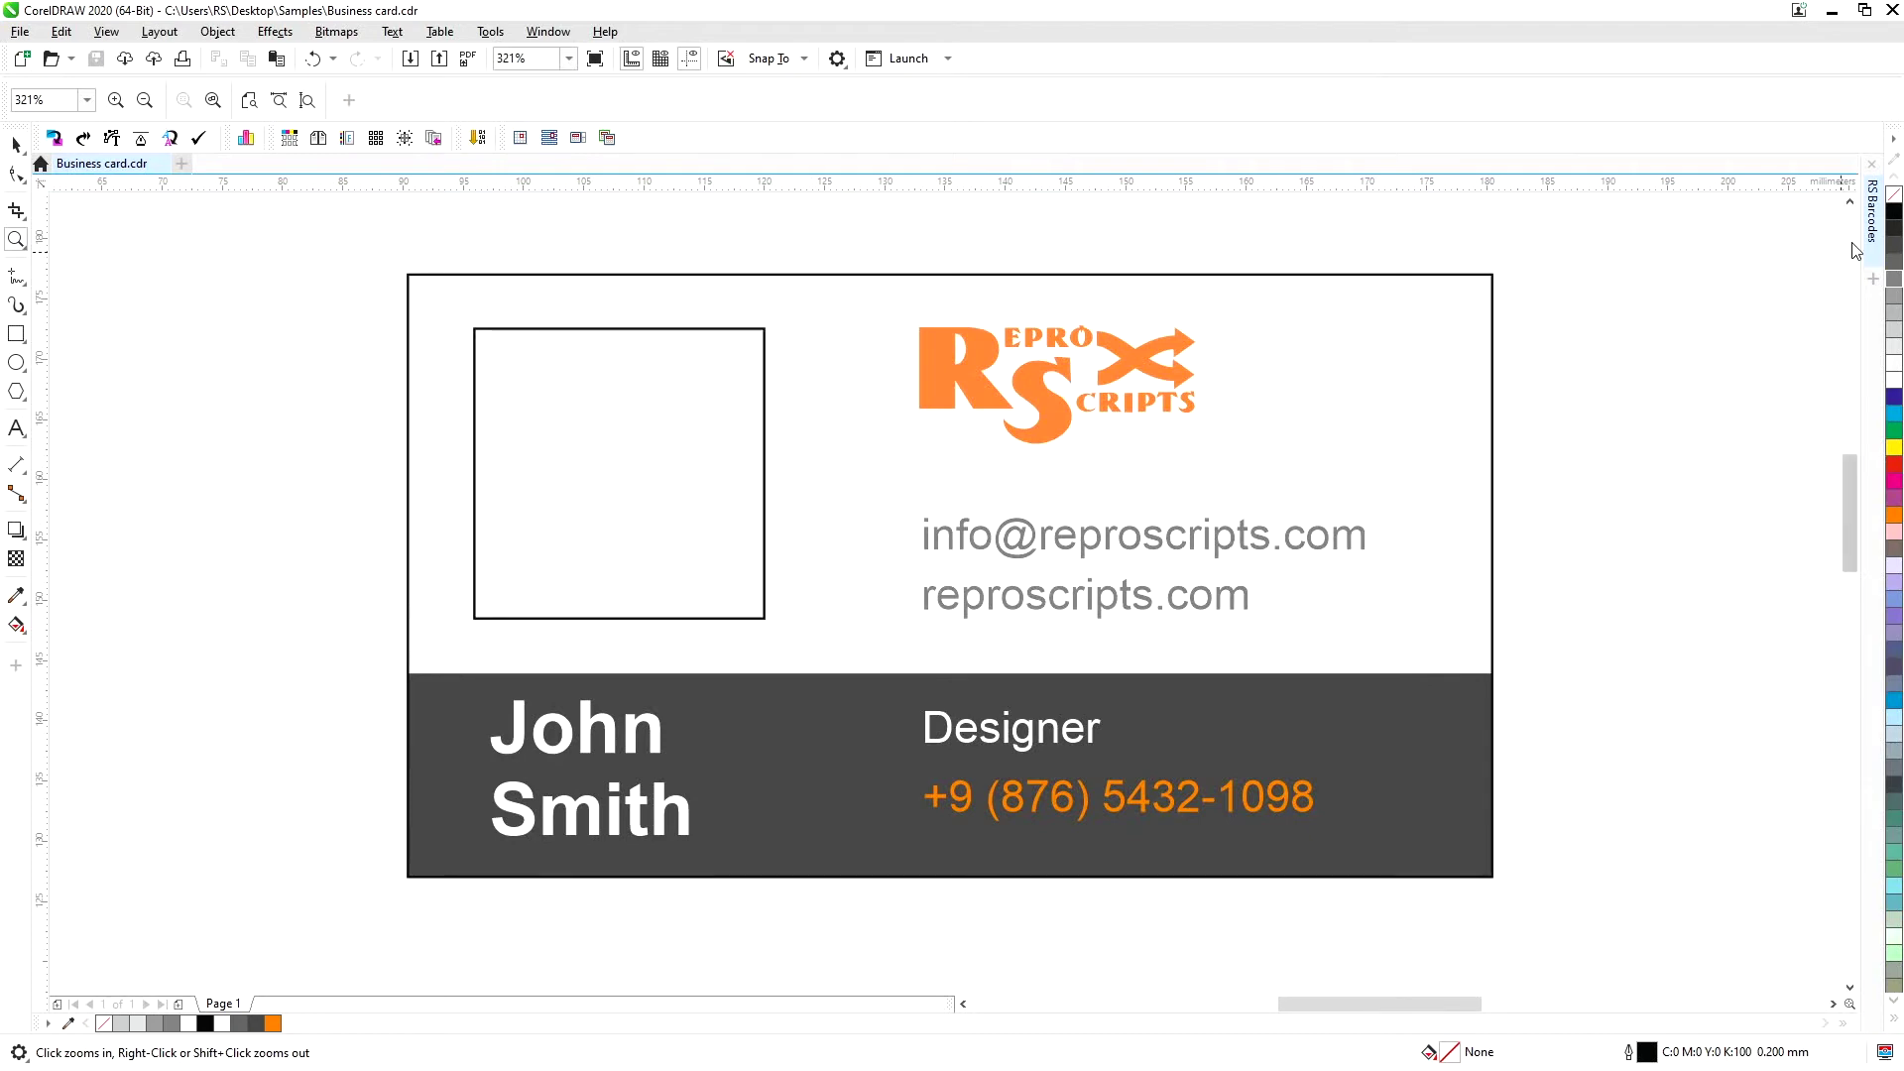
click(1872, 210)
click(1695, 202)
click(1659, 527)
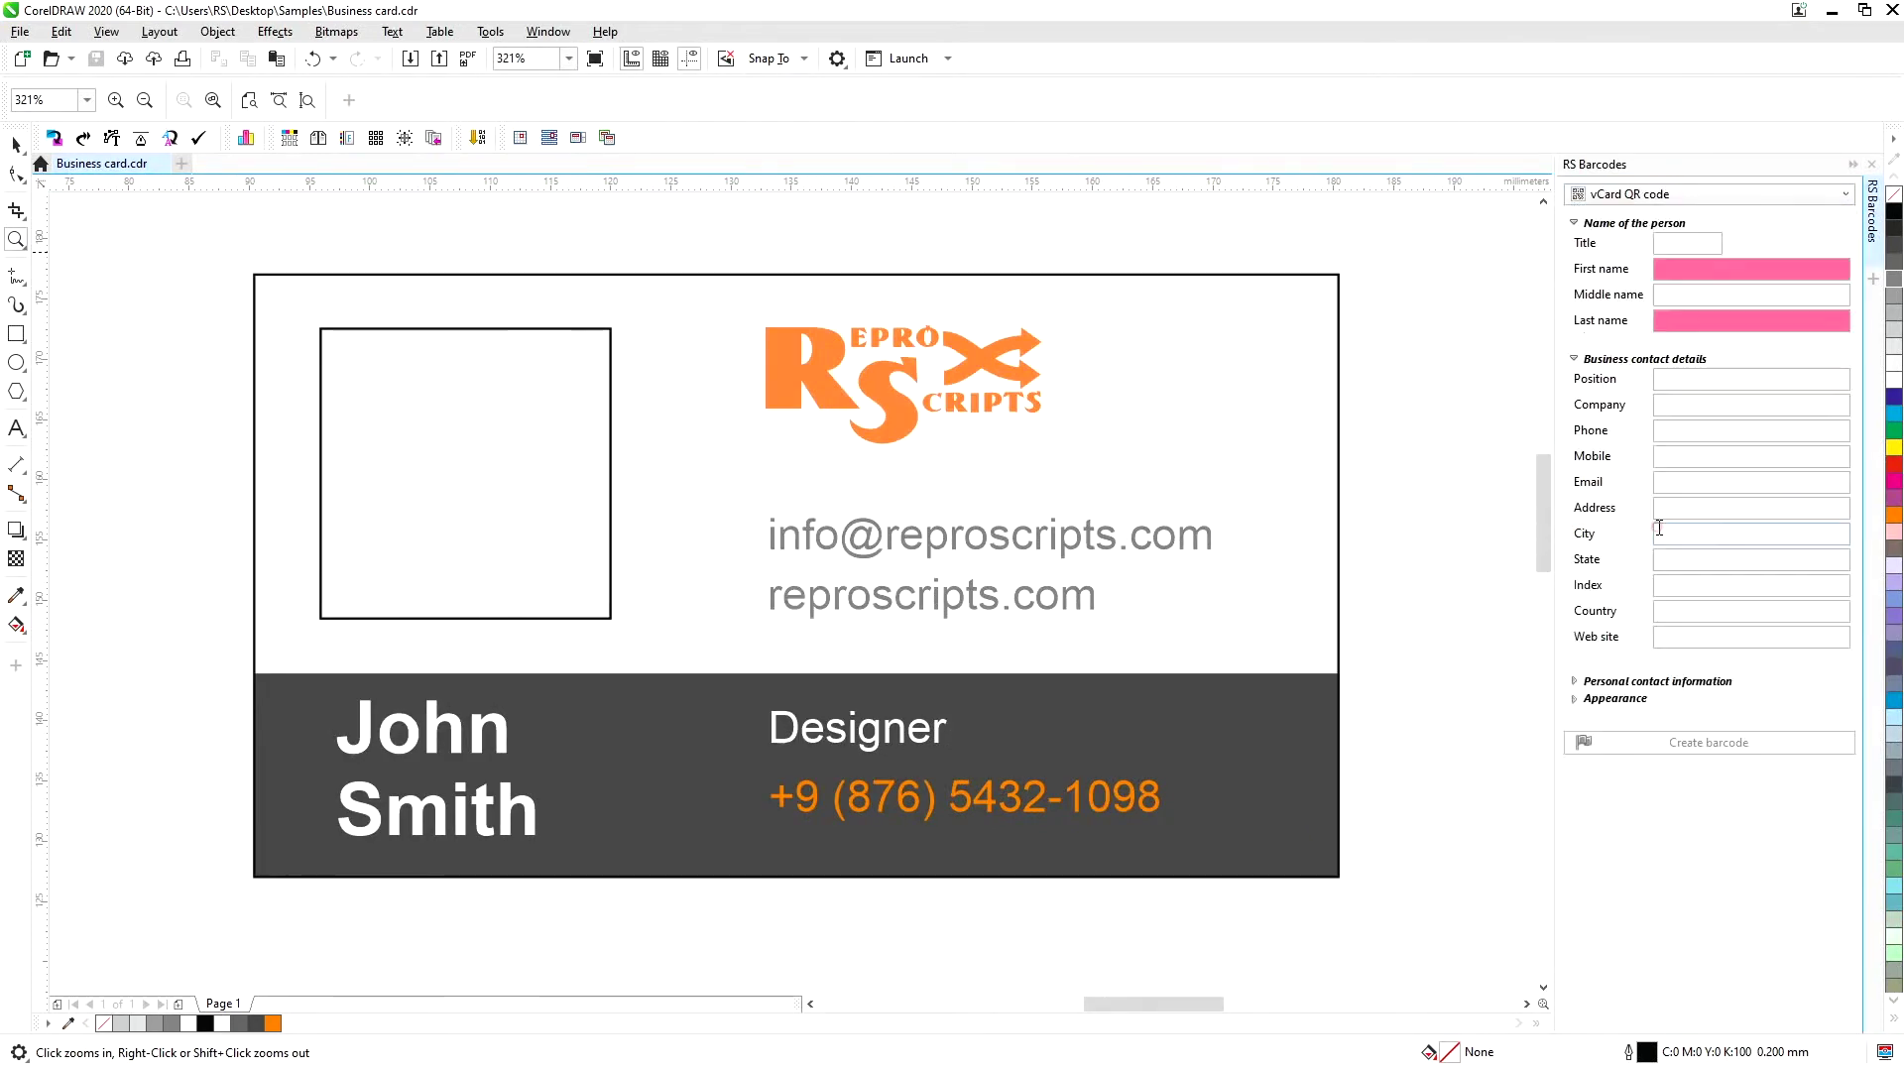
Enter John as first name and Smith as last name in the vCard
click(1706, 269)
text(Jo)
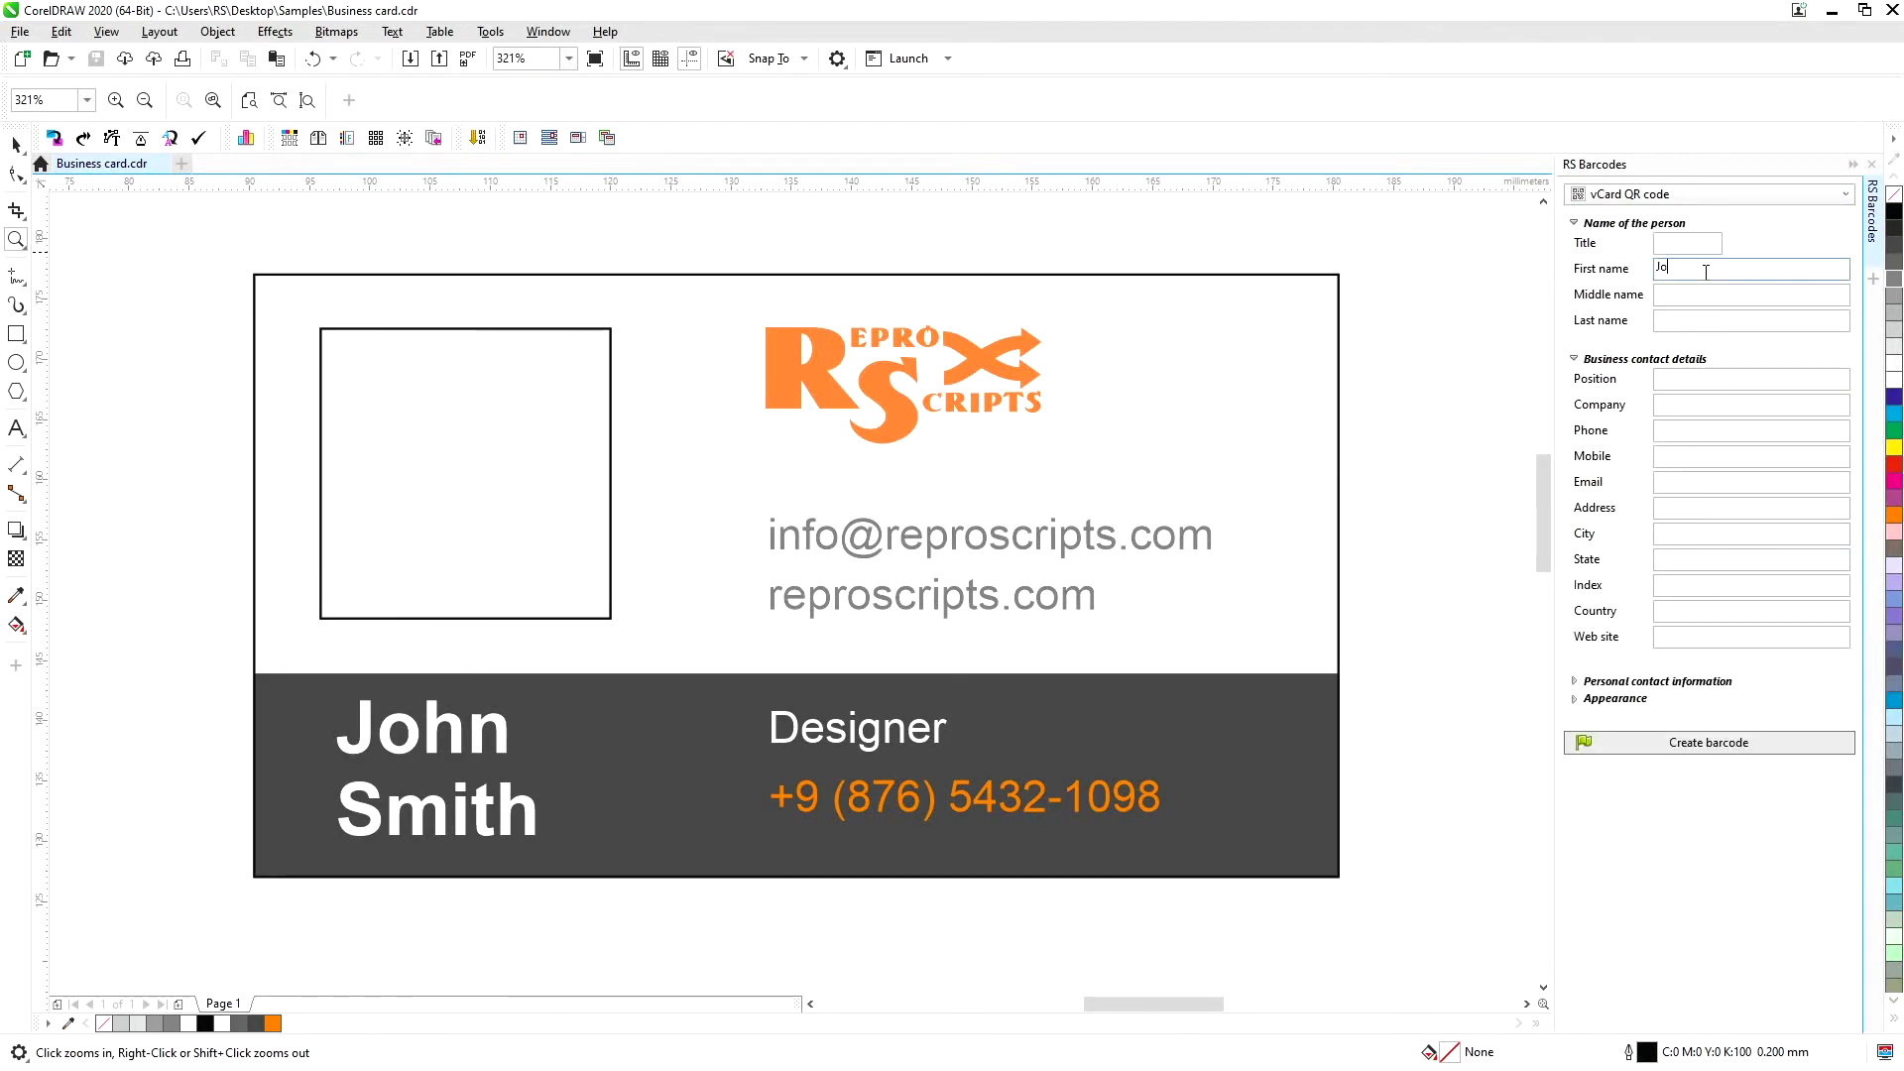
text(hn)
key(Tab)
key(Tab)
text(Smit)
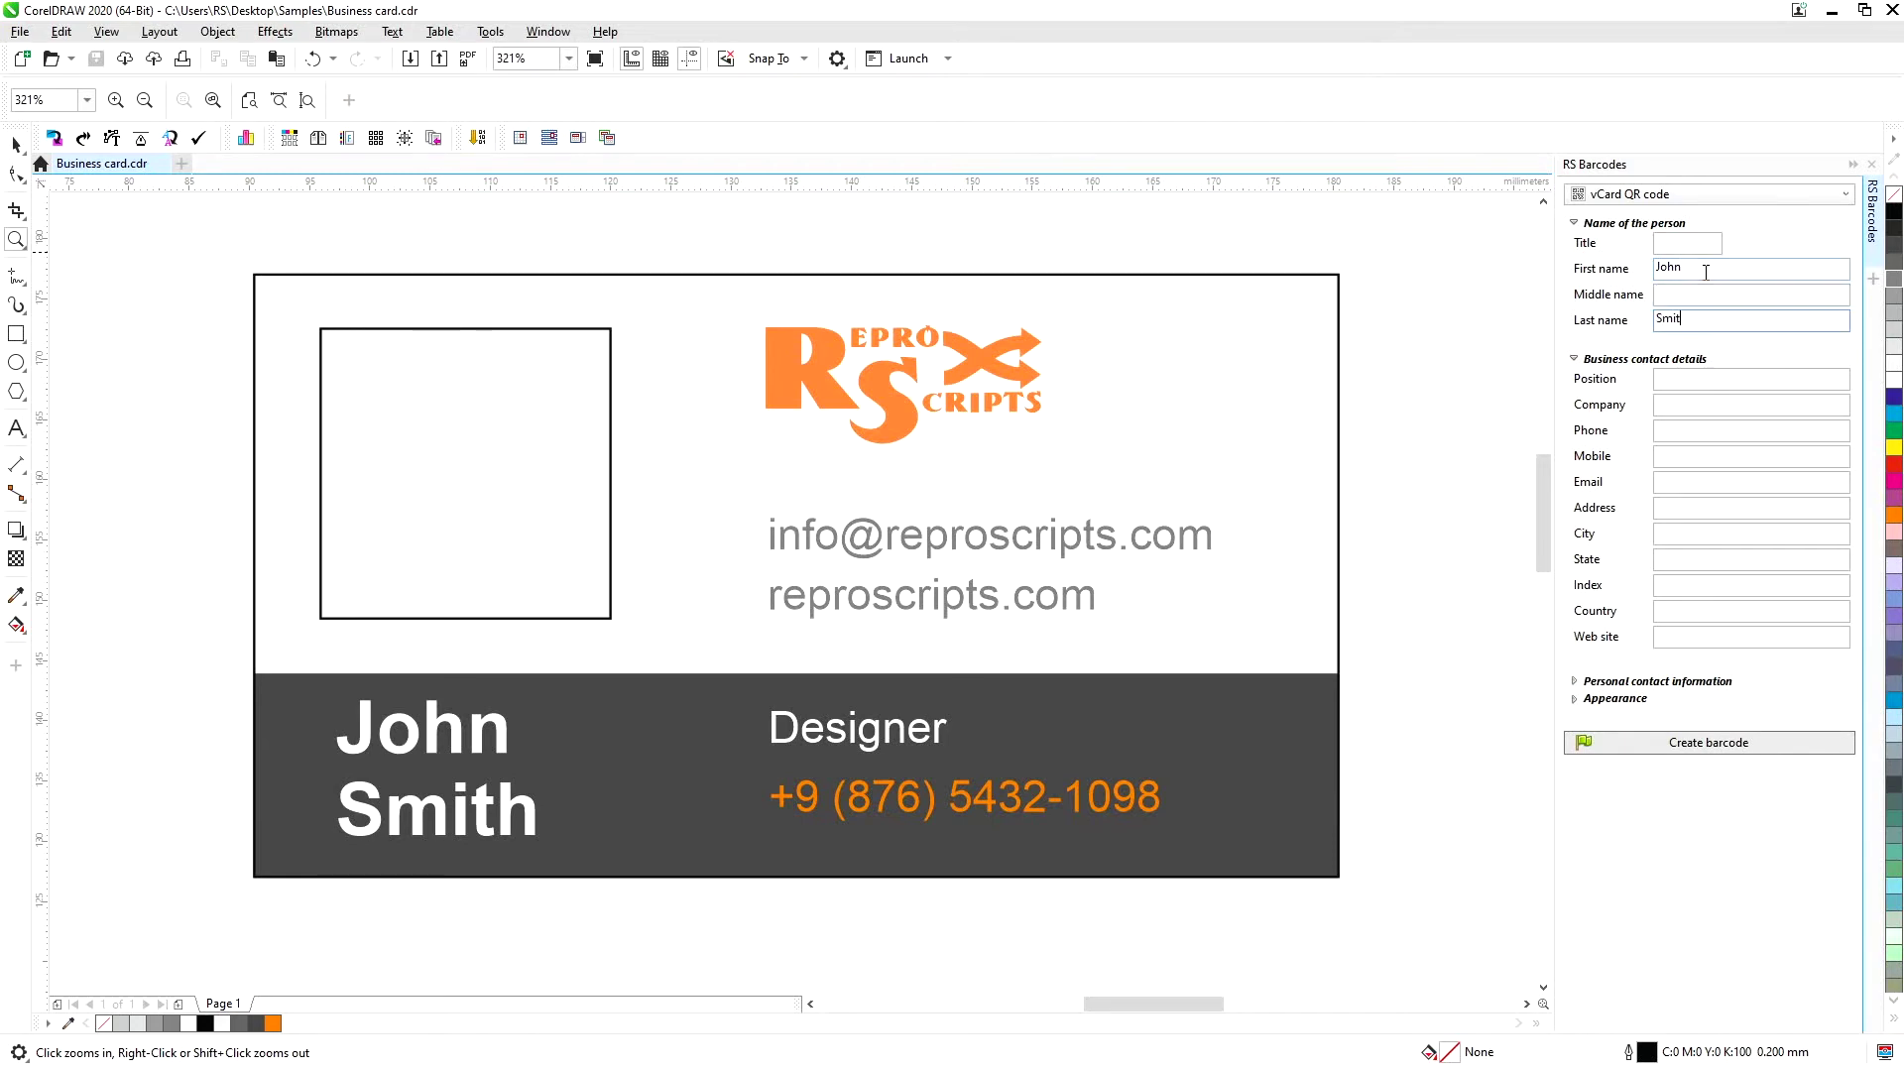
text(h)
click(1671, 379)
text(Designer)
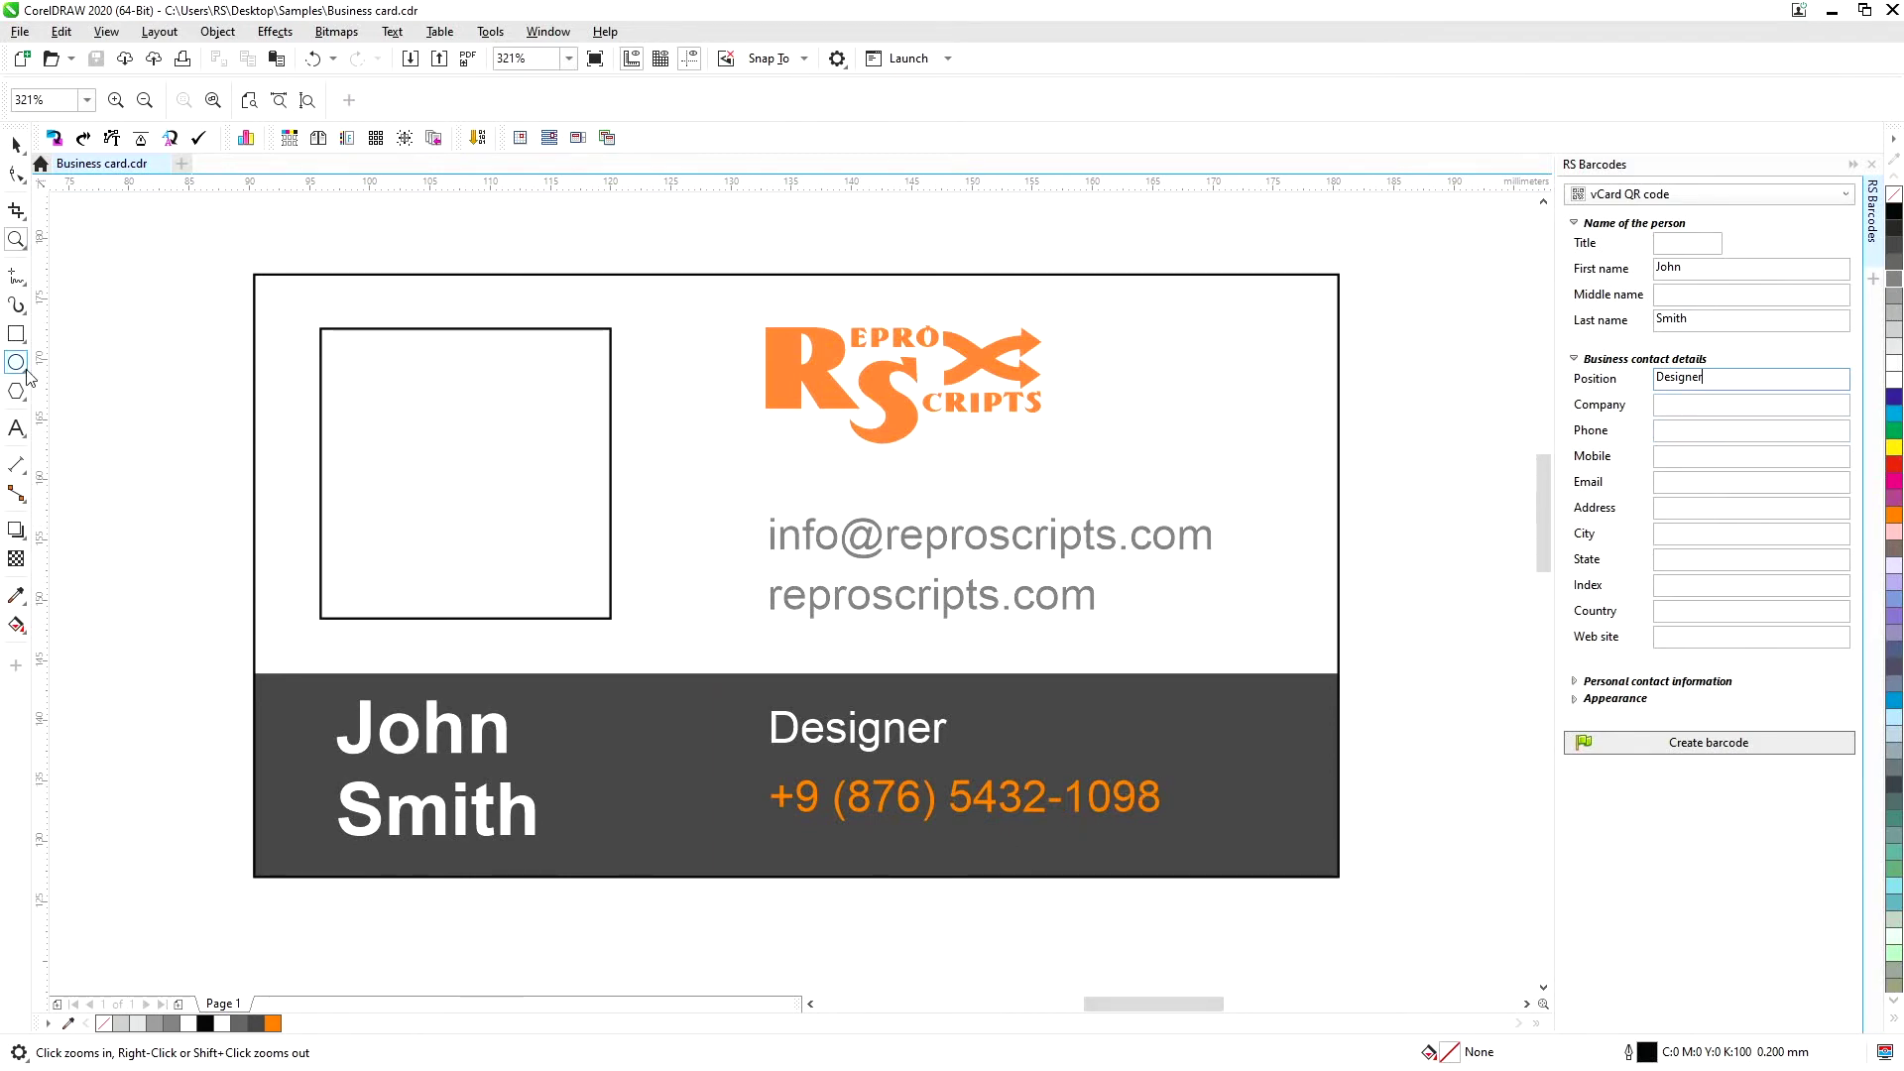
Copy the card's phone number into the vCard phone field
click(16, 428)
click(1029, 800)
key(ctrl+a)
key(ctrl+c)
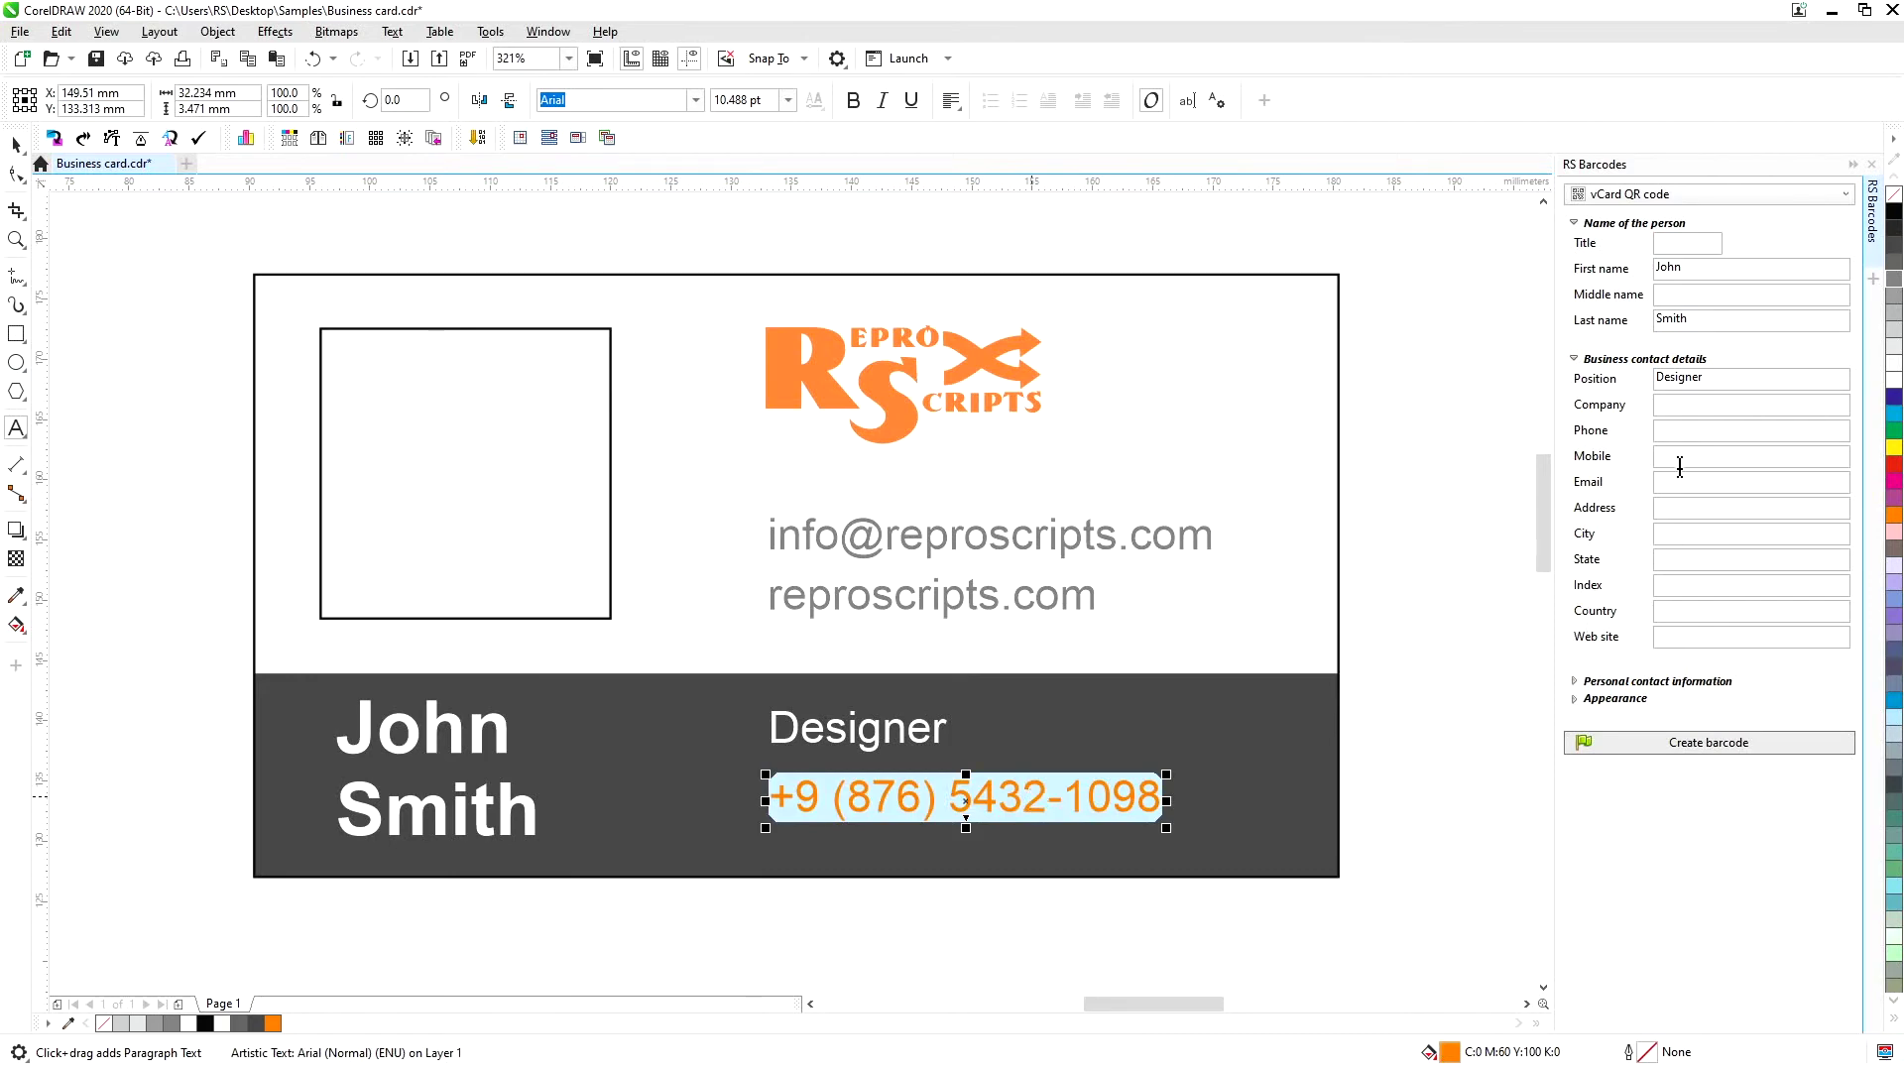
click(1676, 431)
key(ctrl+v)
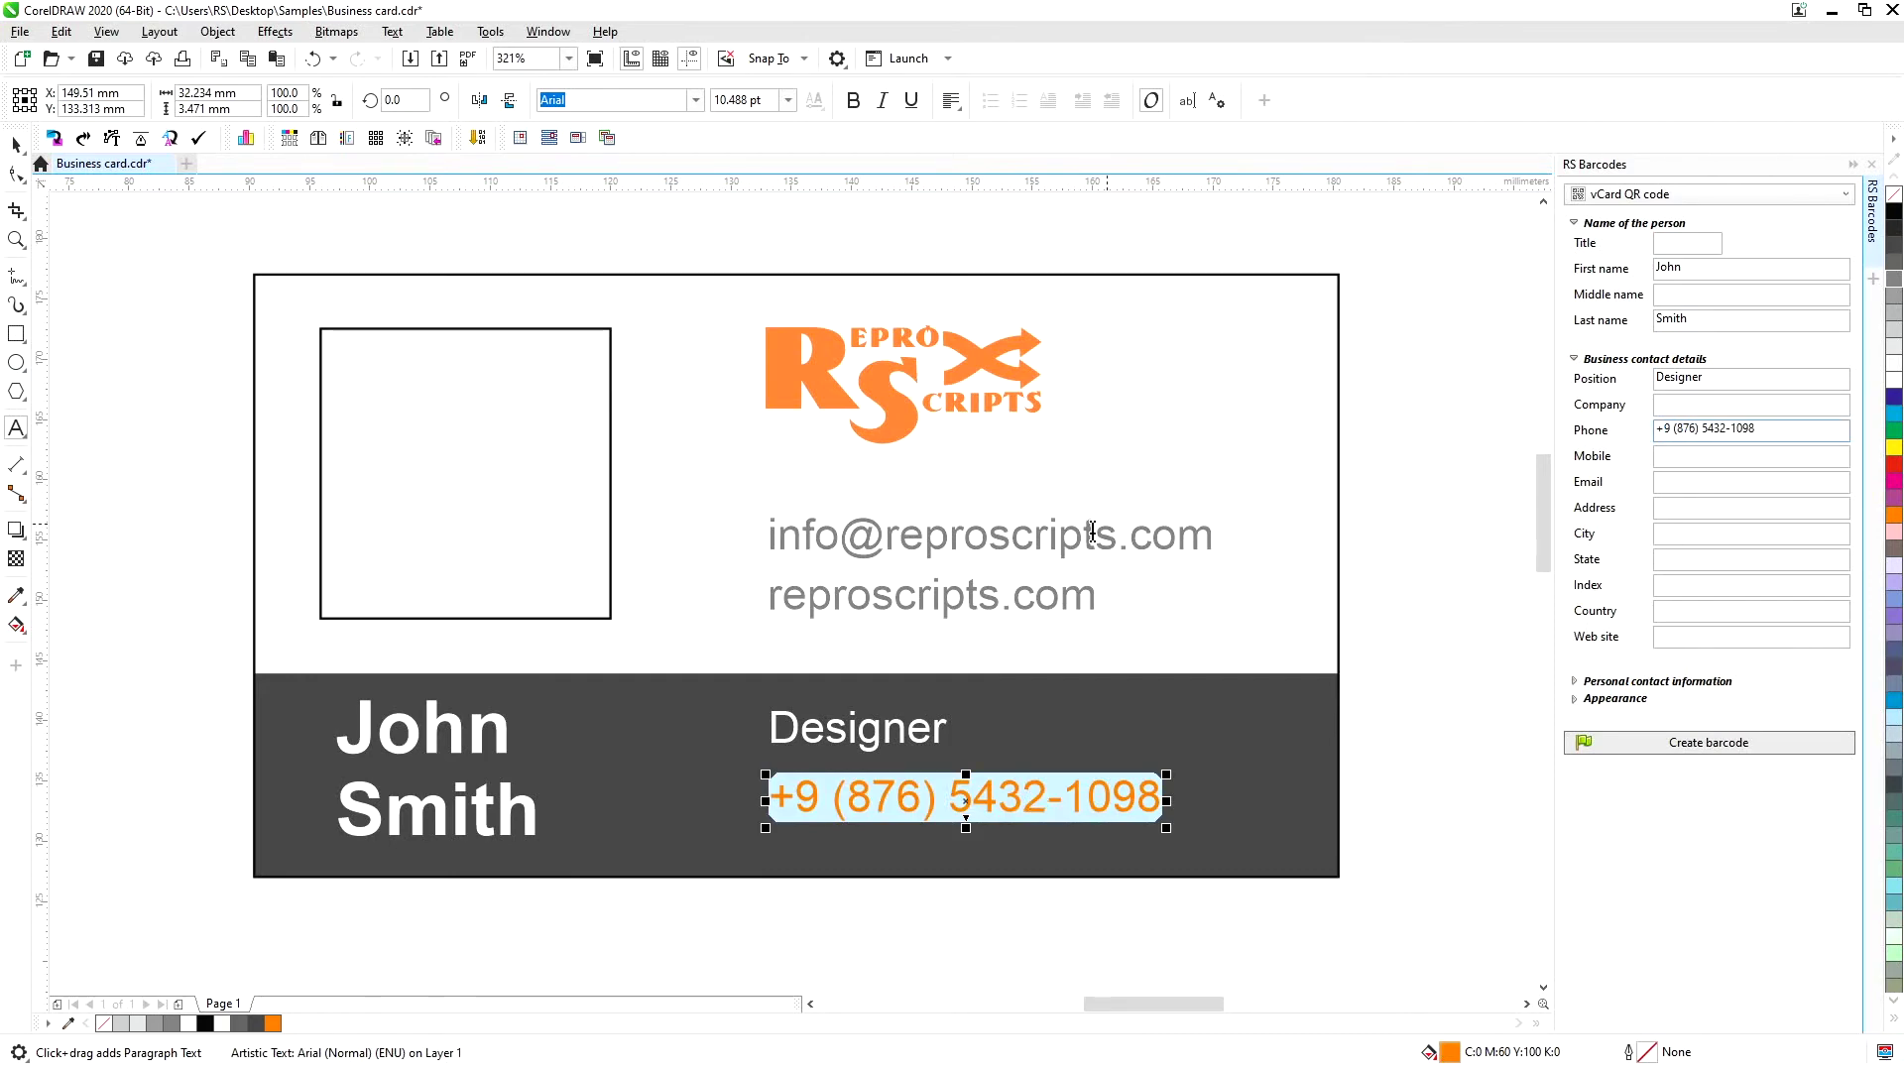
click(1097, 536)
key(ctrl+a)
key(ctrl+v)
click(962, 600)
key(ctrl+a)
key(ctrl+c)
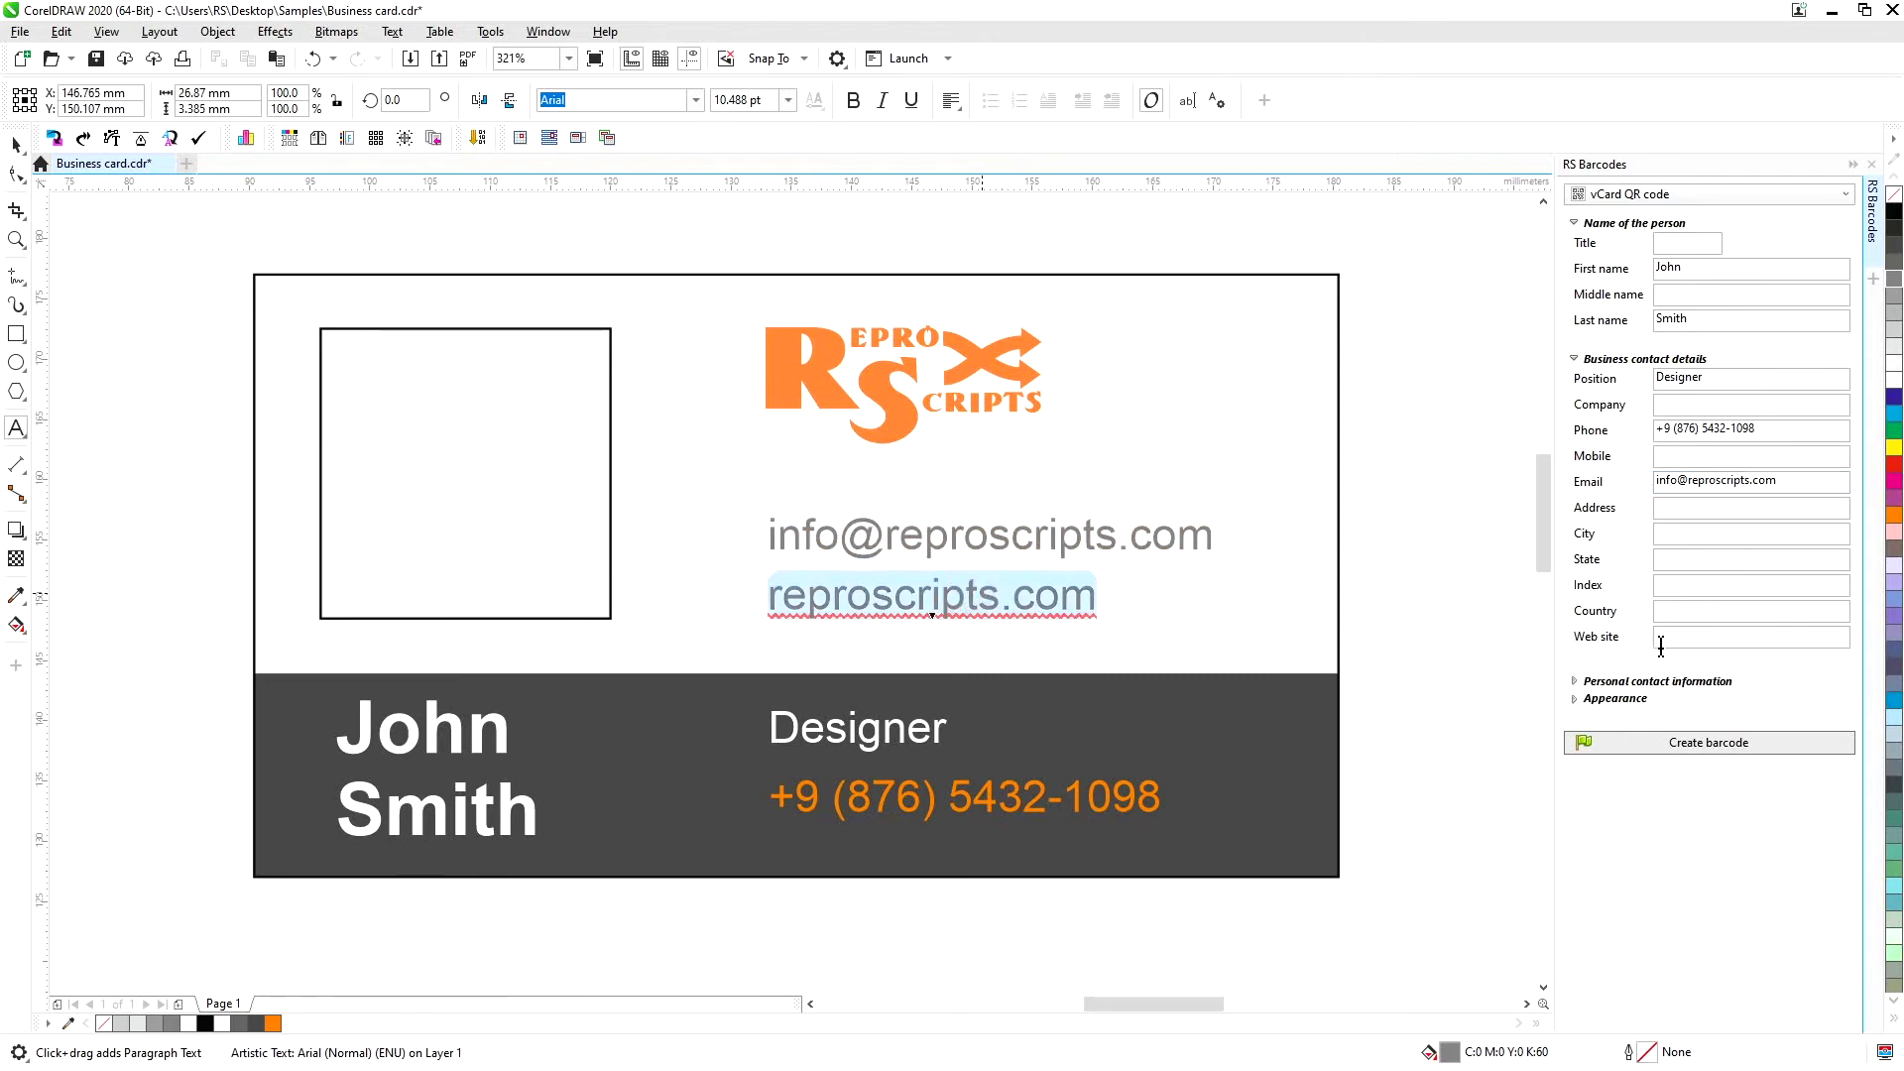
click(1664, 638)
key(ctrl+v)
Select the card's empty square and generate the vCard QR code in it
click(15, 145)
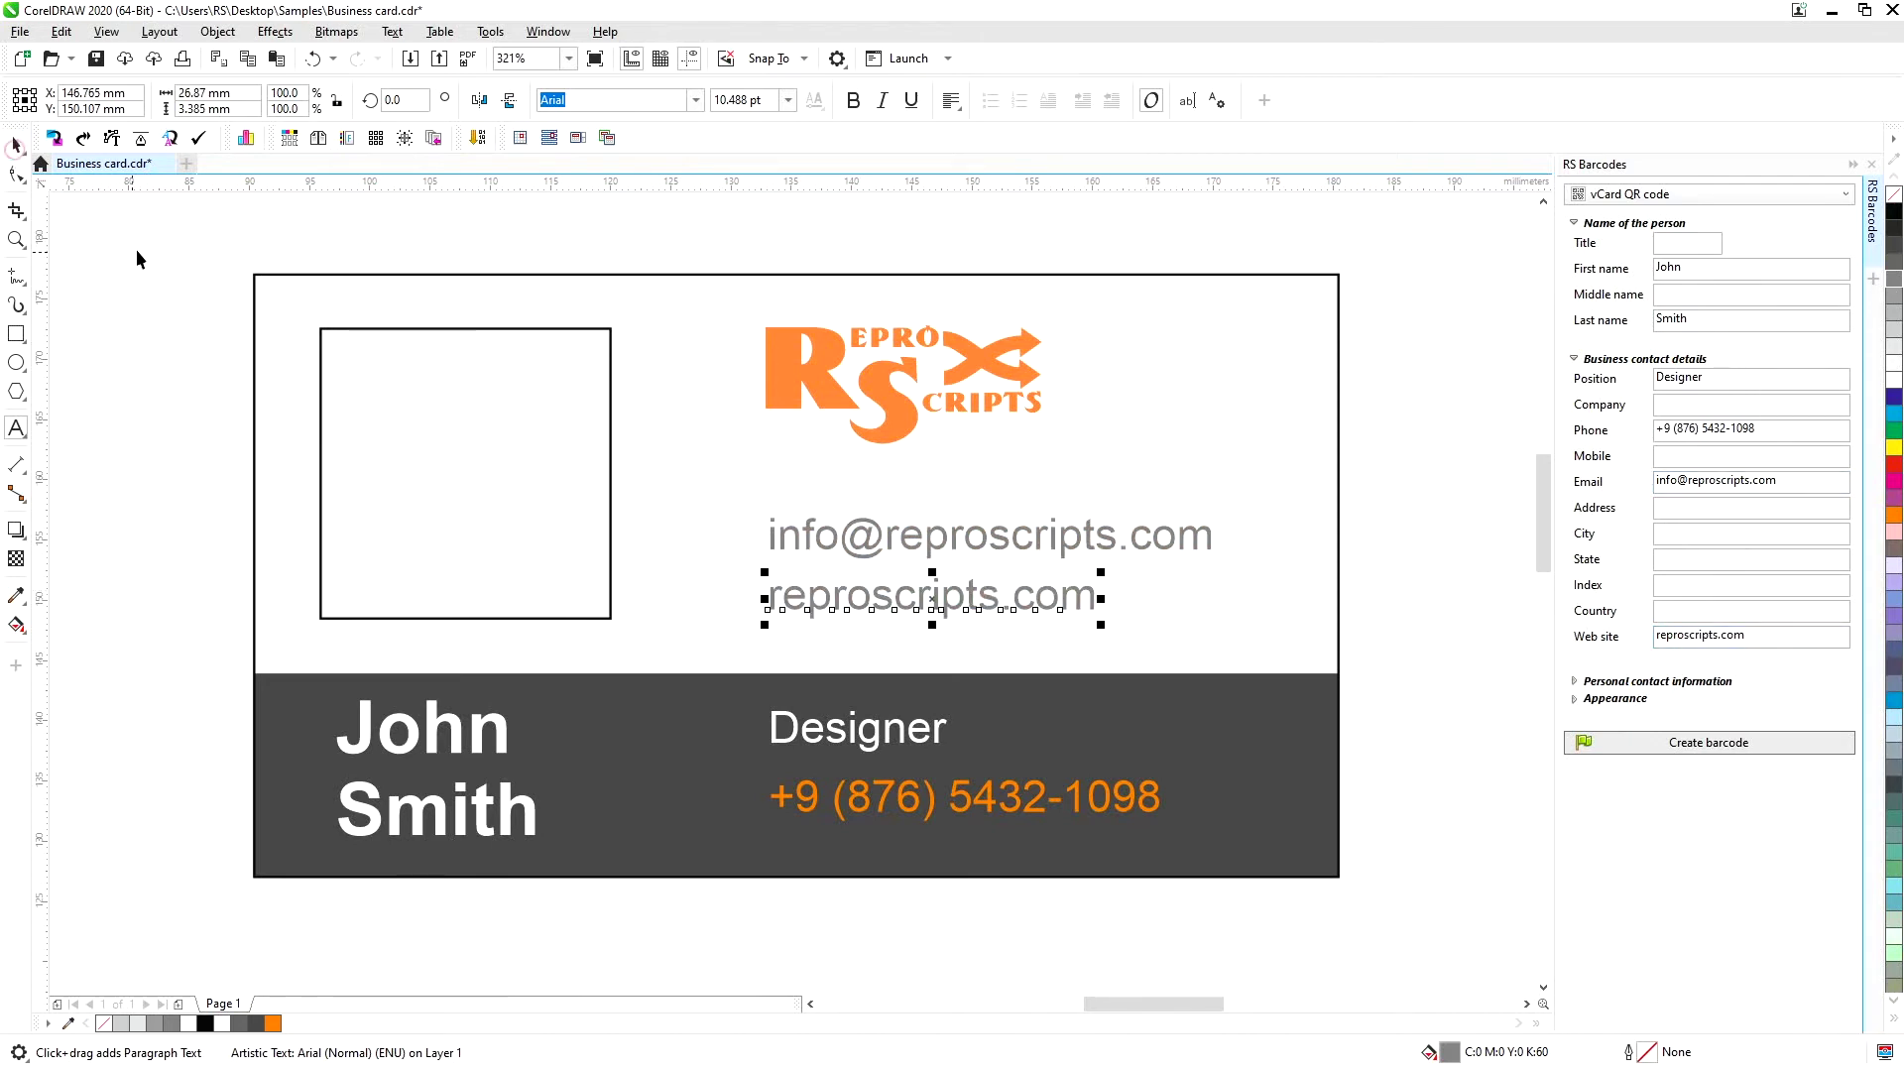
click(413, 329)
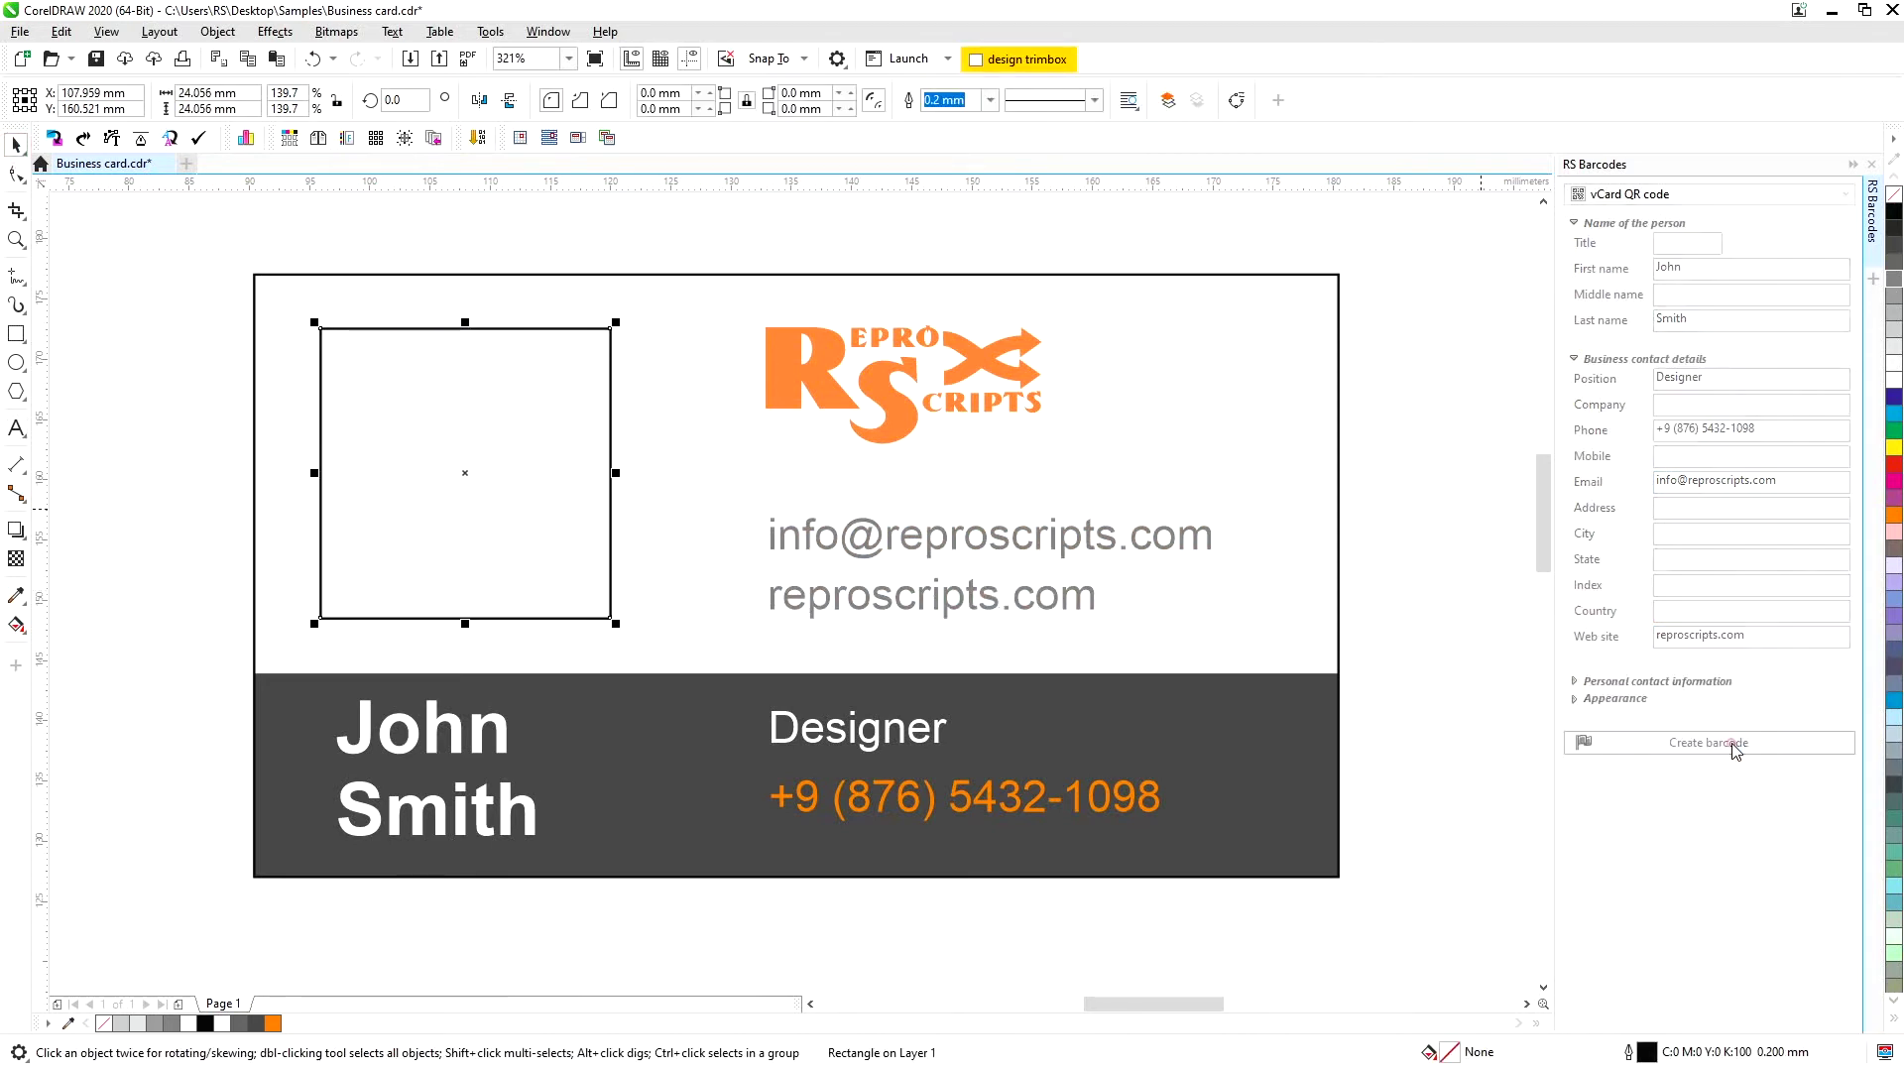
click(1615, 743)
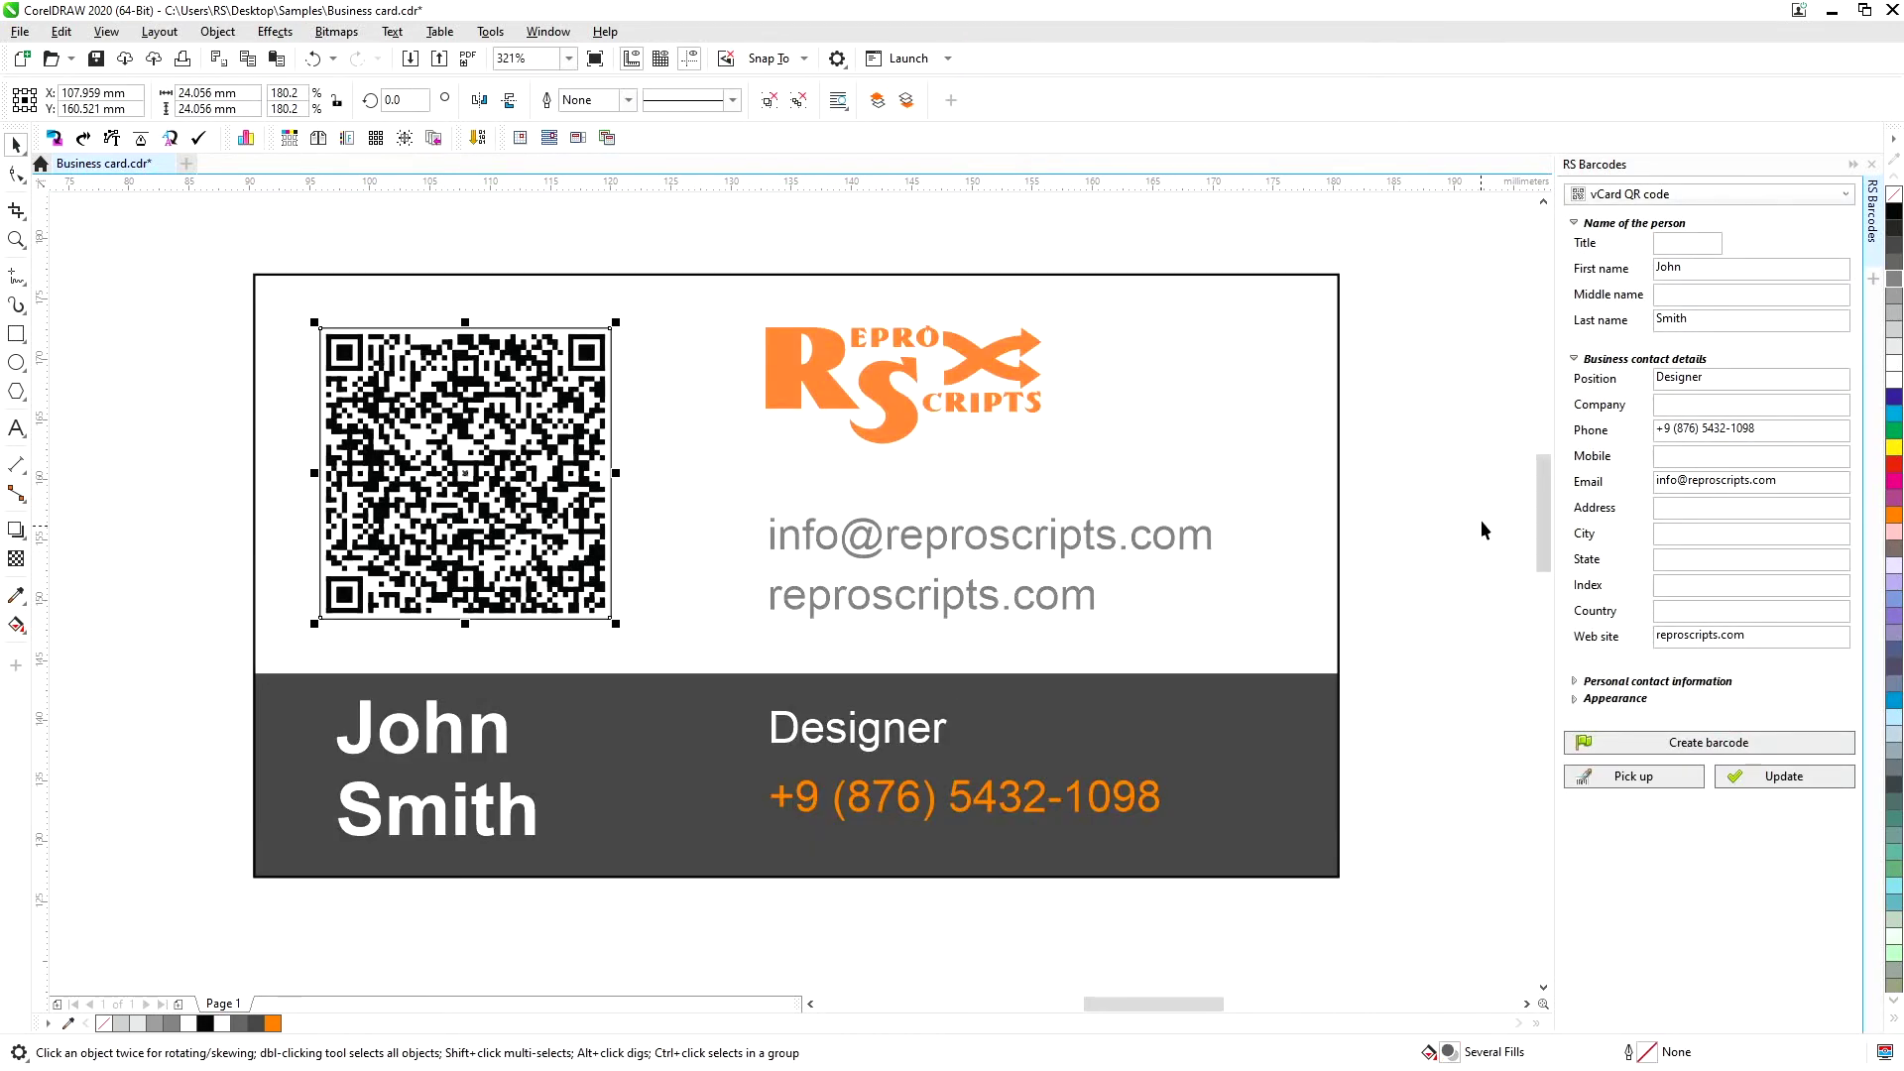
Zoom out to show the whole card, then drag a copy of it below the original
click(1464, 478)
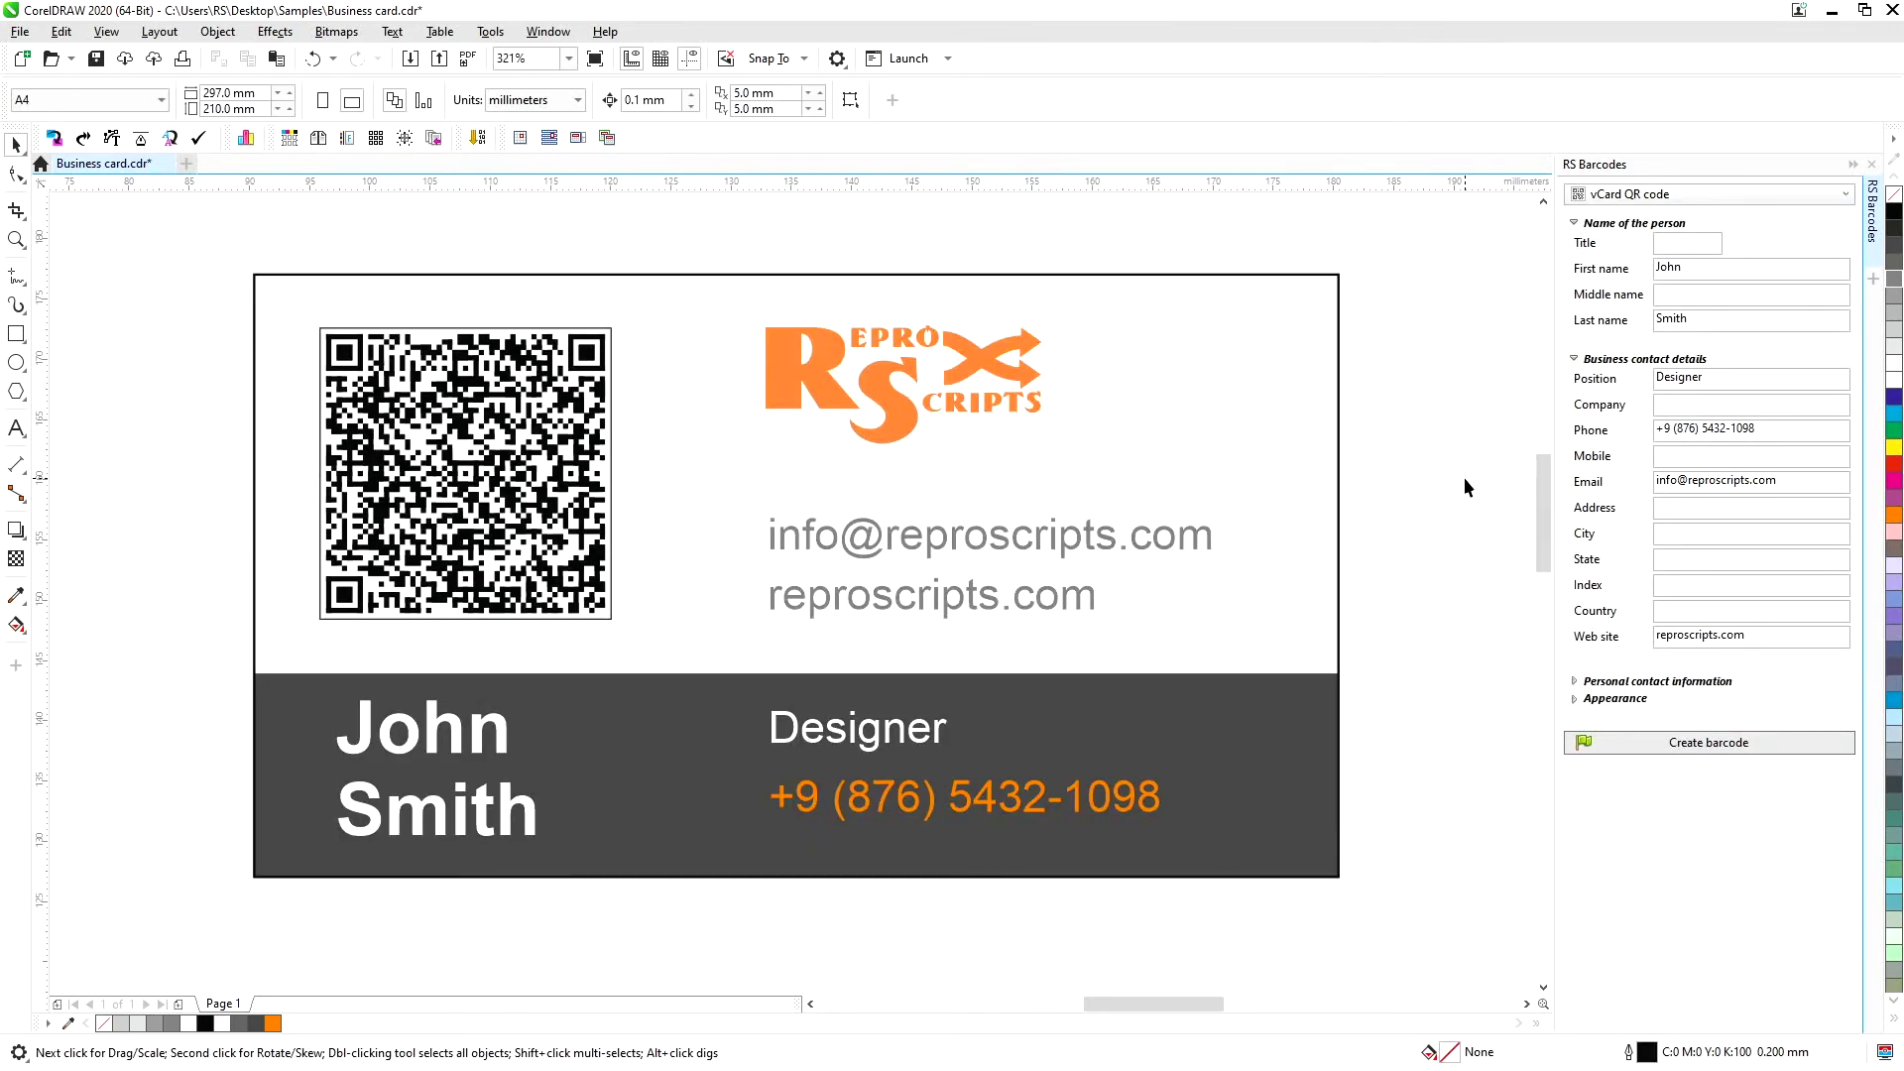
click(16, 239)
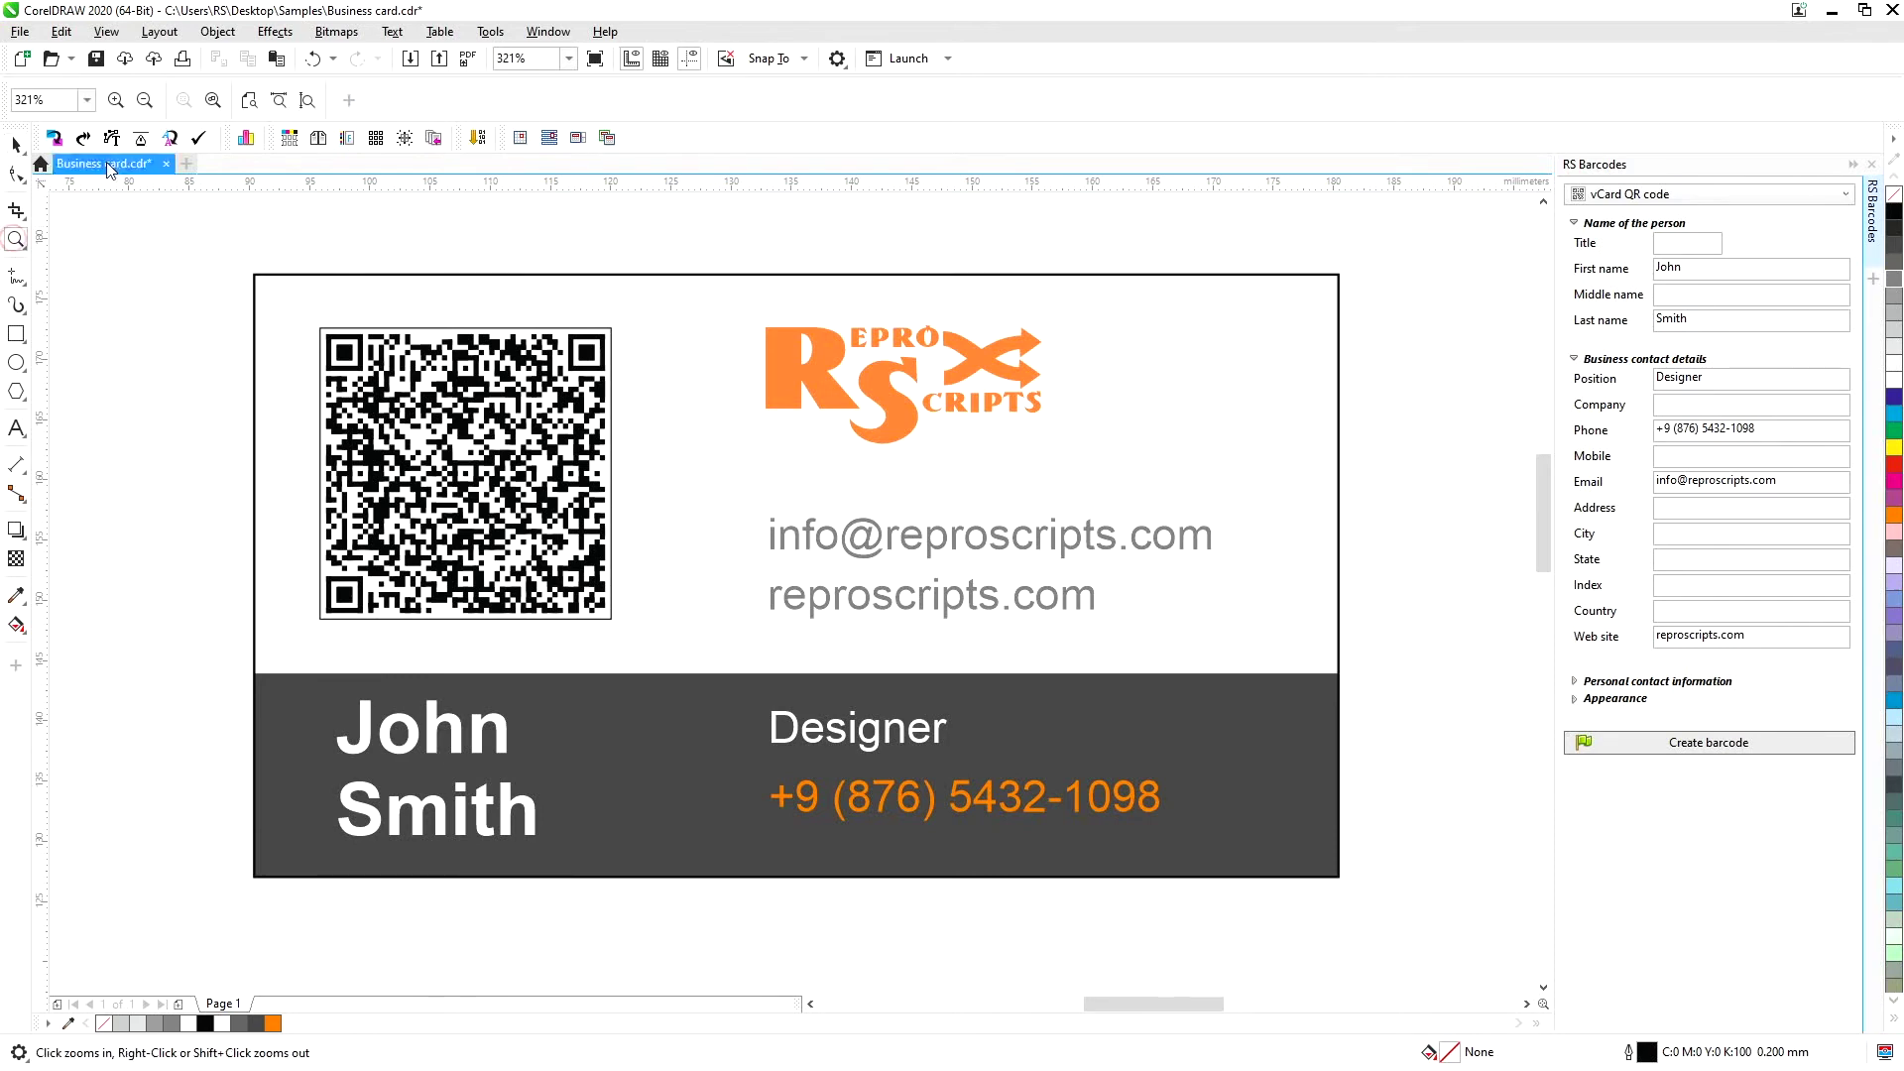
click(144, 99)
key(space)
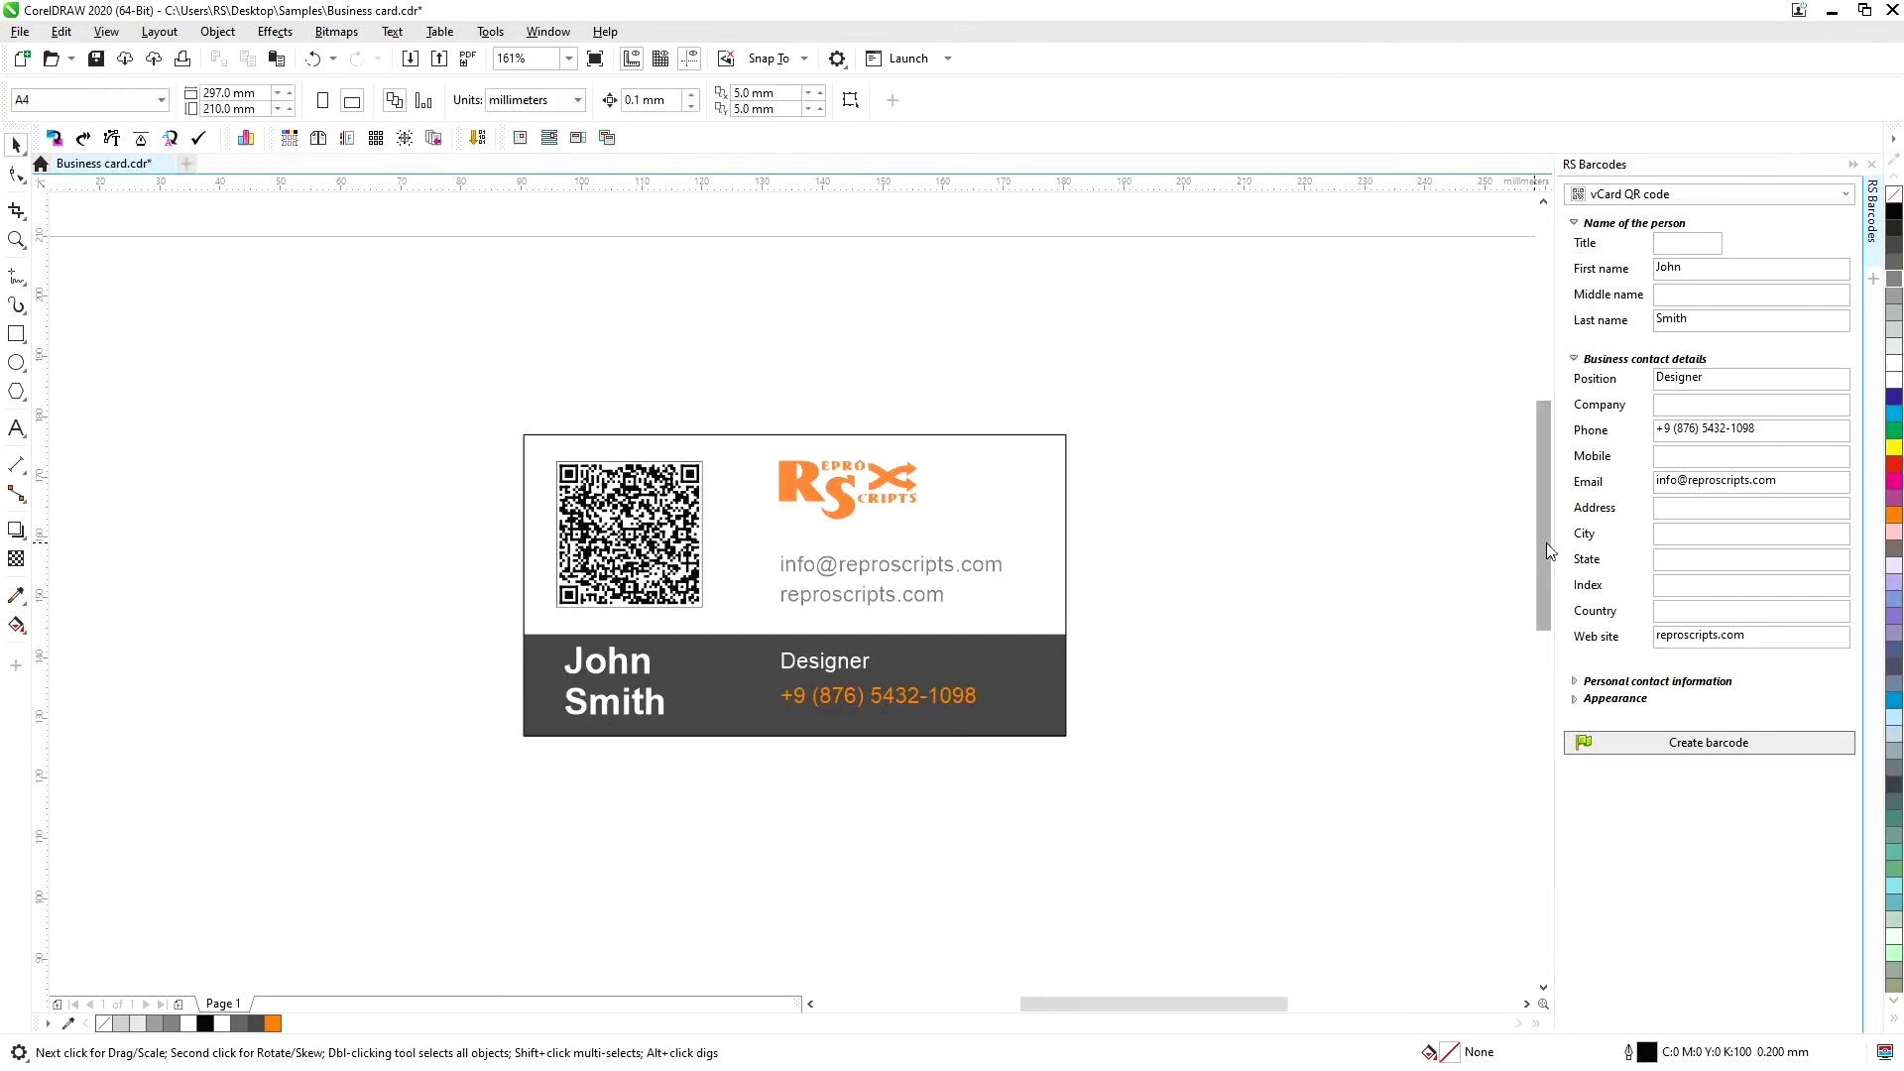
drag(1546, 543, 1544, 594)
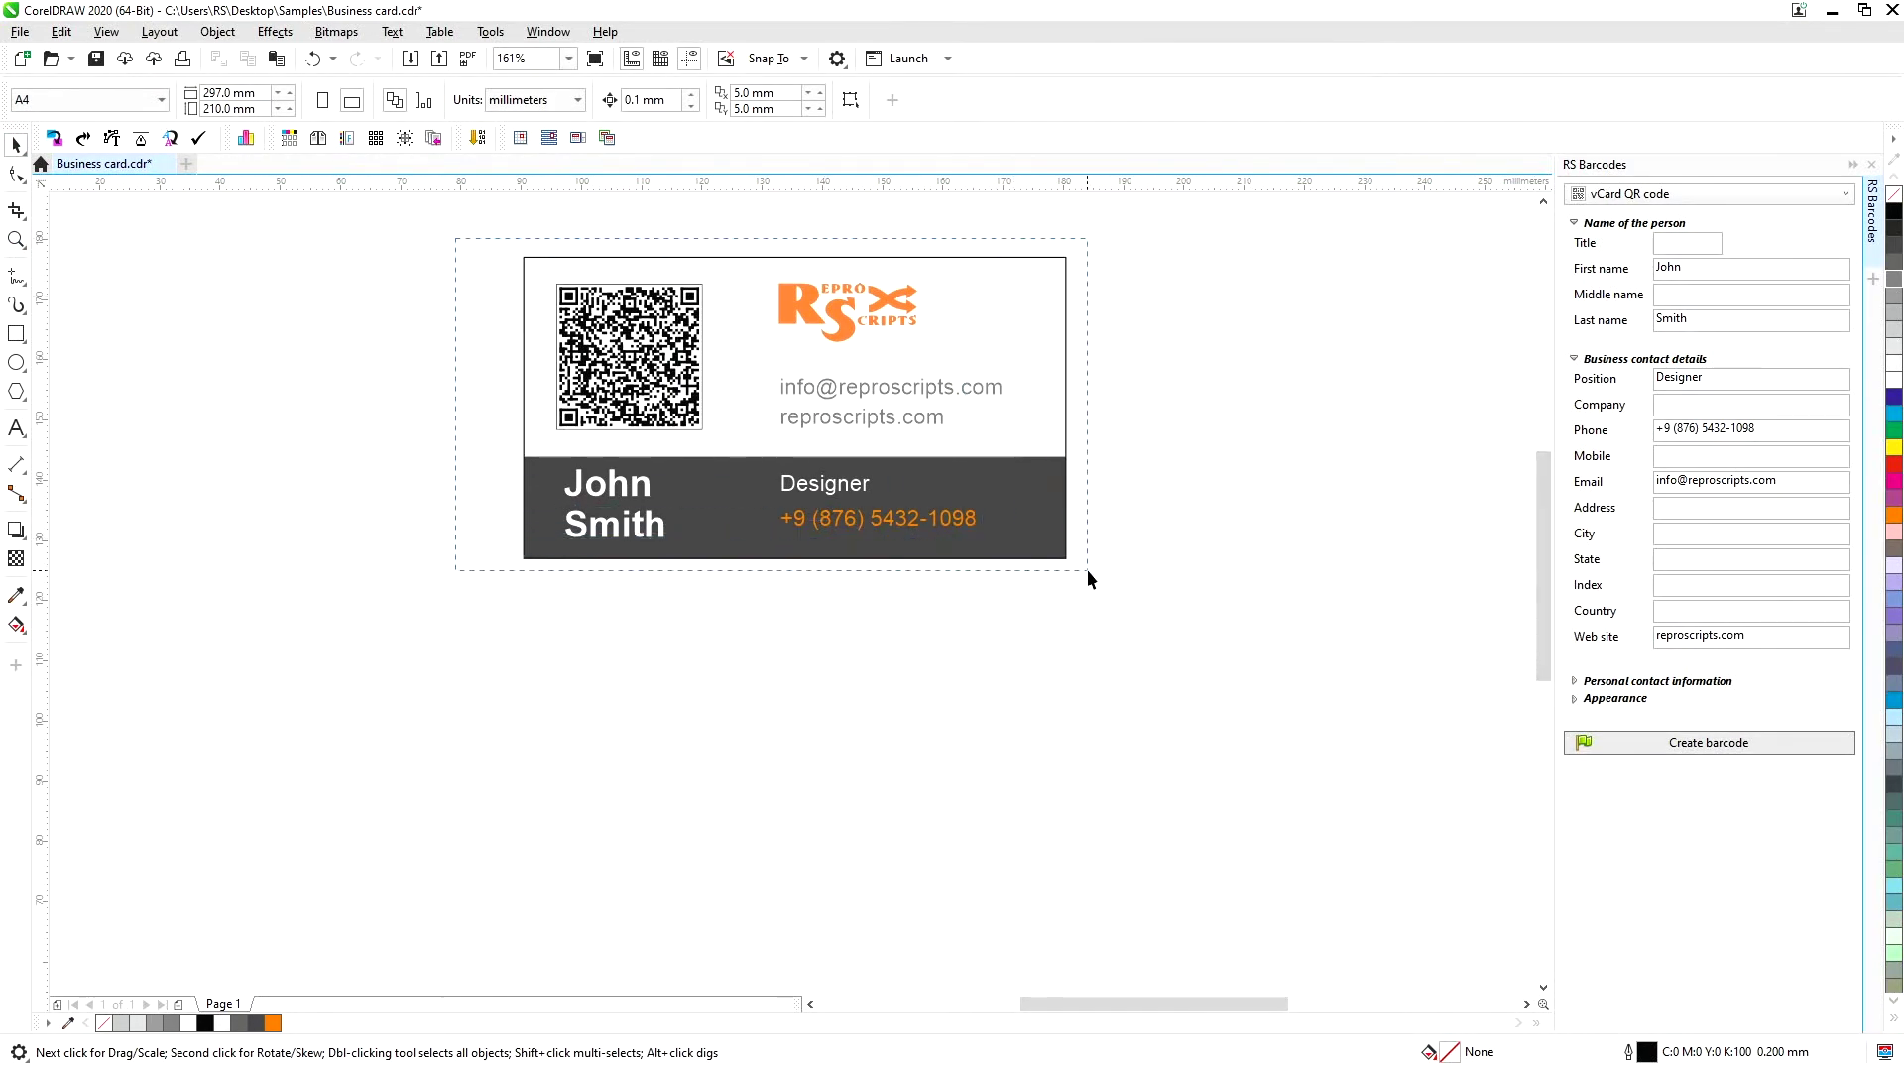
drag(448, 248, 1087, 570)
drag(1021, 476, 1081, 823)
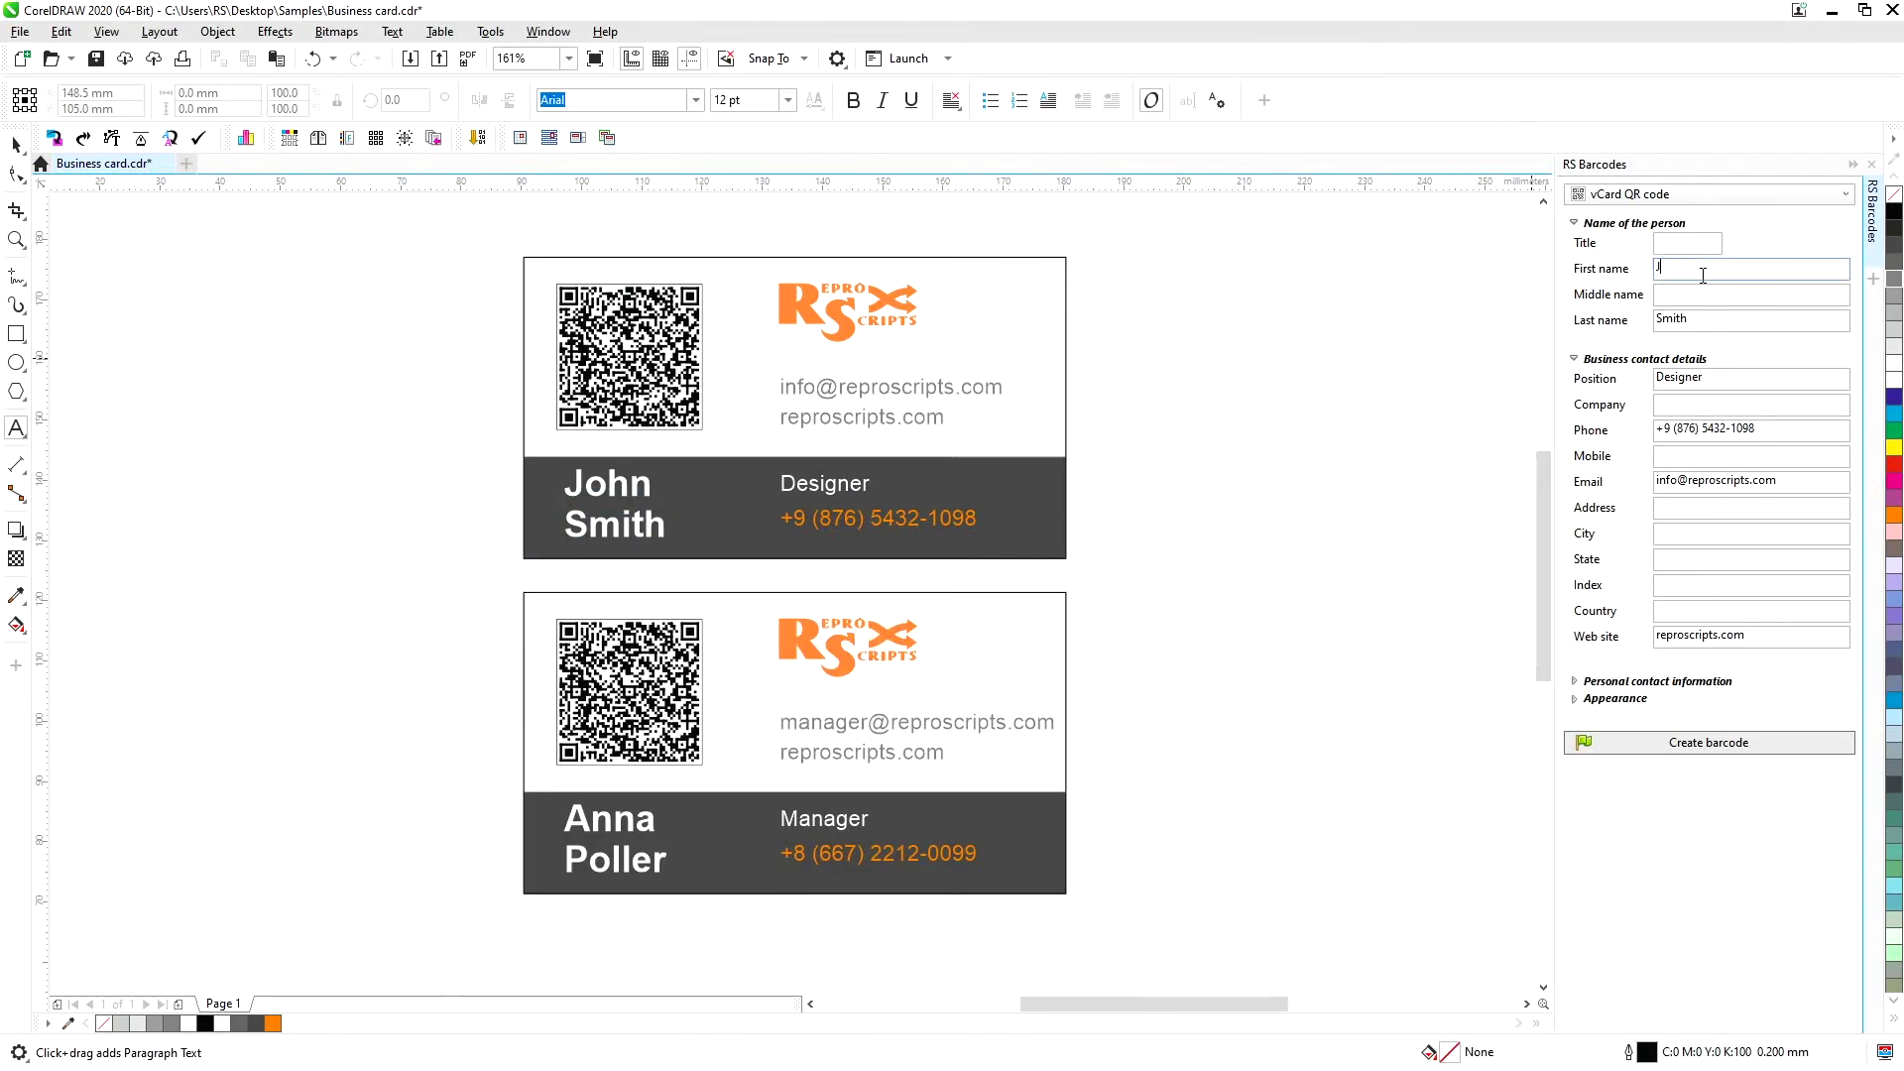
double_click(1710, 328)
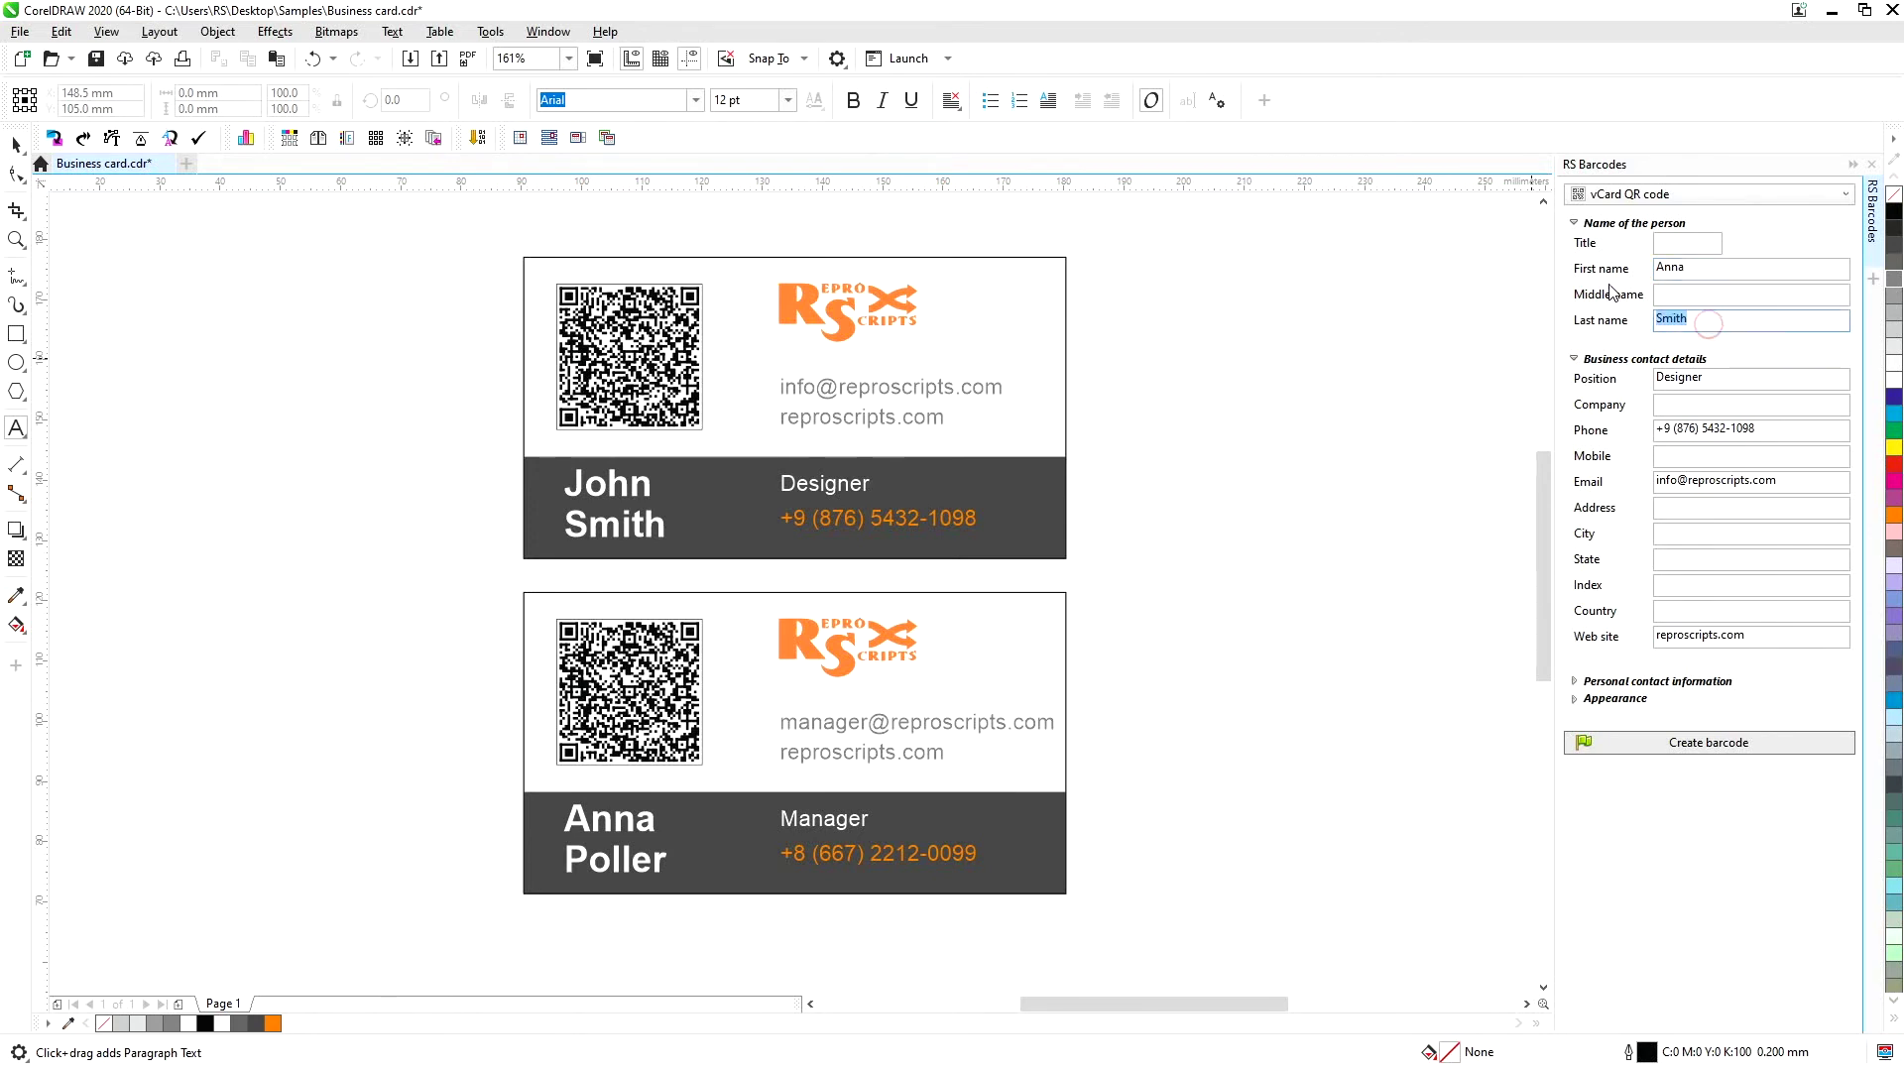
text(Poller)
key(Tab)
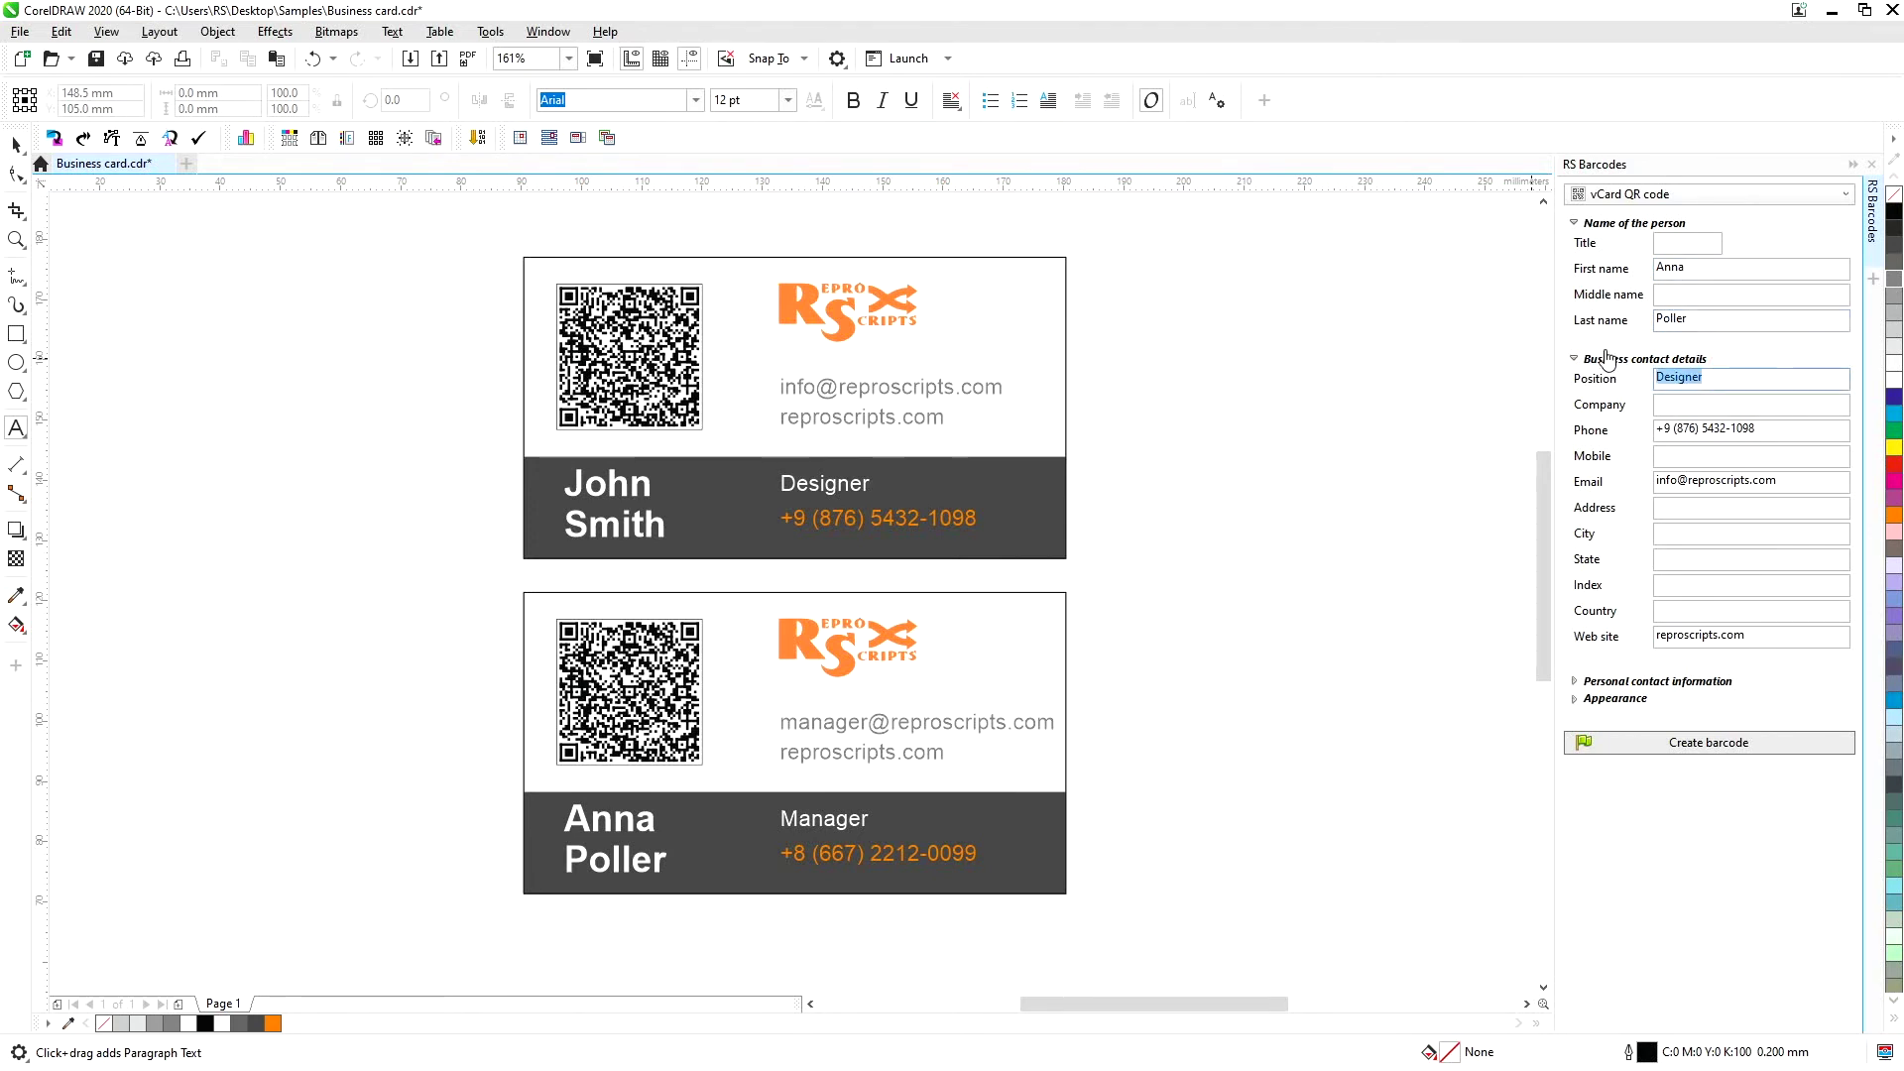
text(Manager)
double_click(1663, 428)
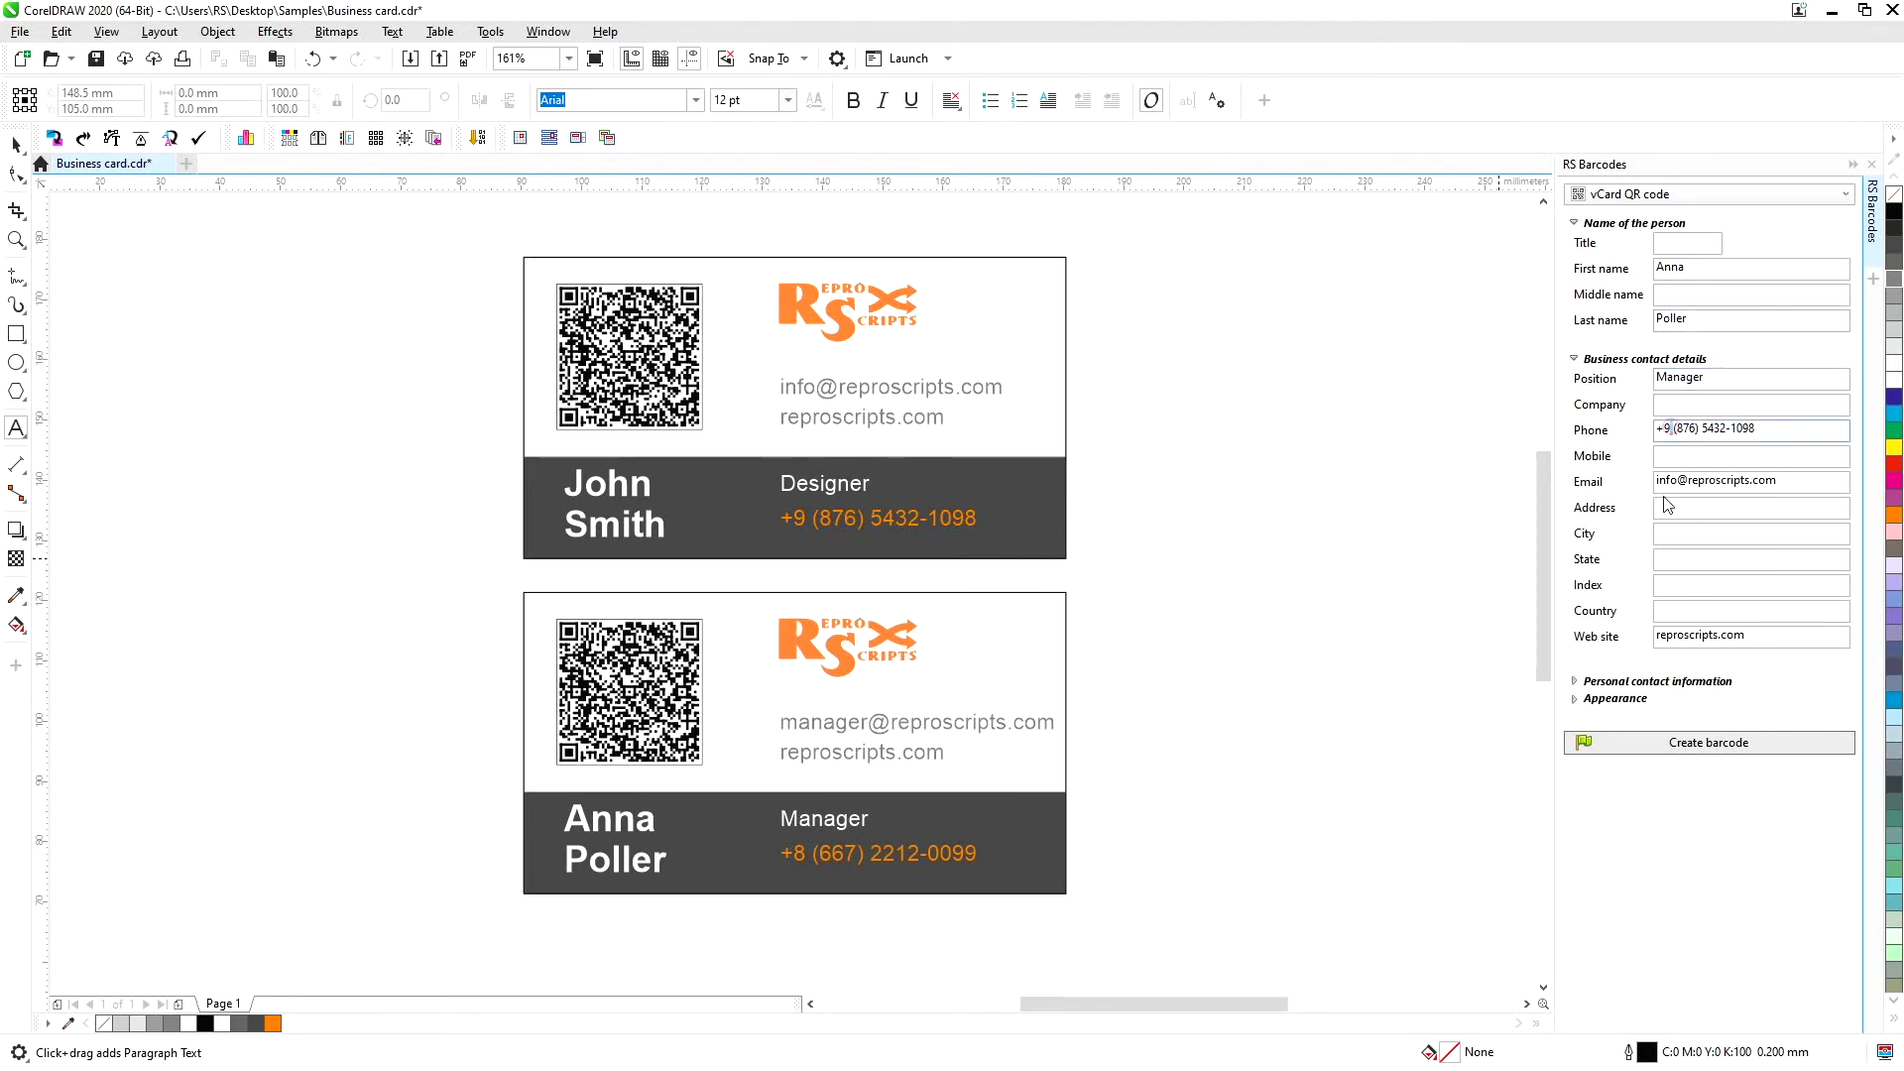
text(8 ()
text(667)
text(2212)
double_click(1674, 481)
text(ma)
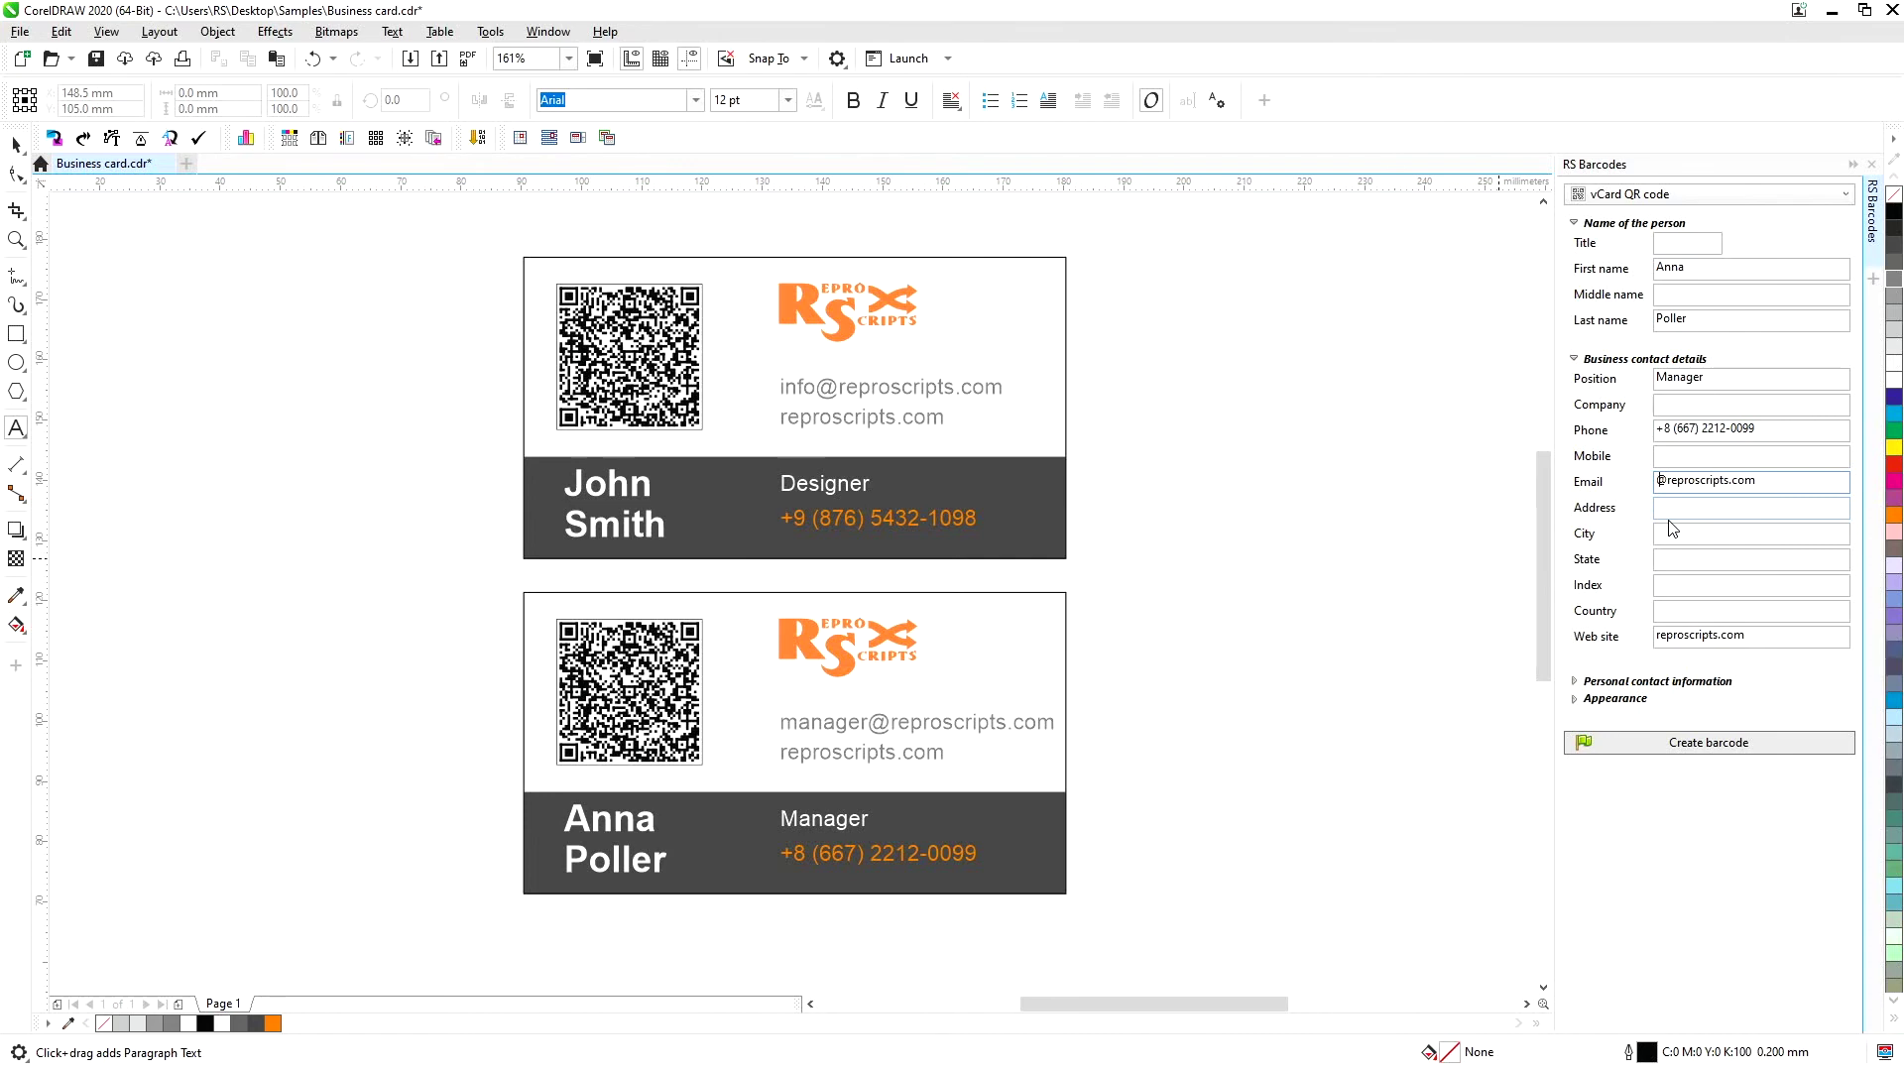
text(nager)
click(16, 145)
click(684, 714)
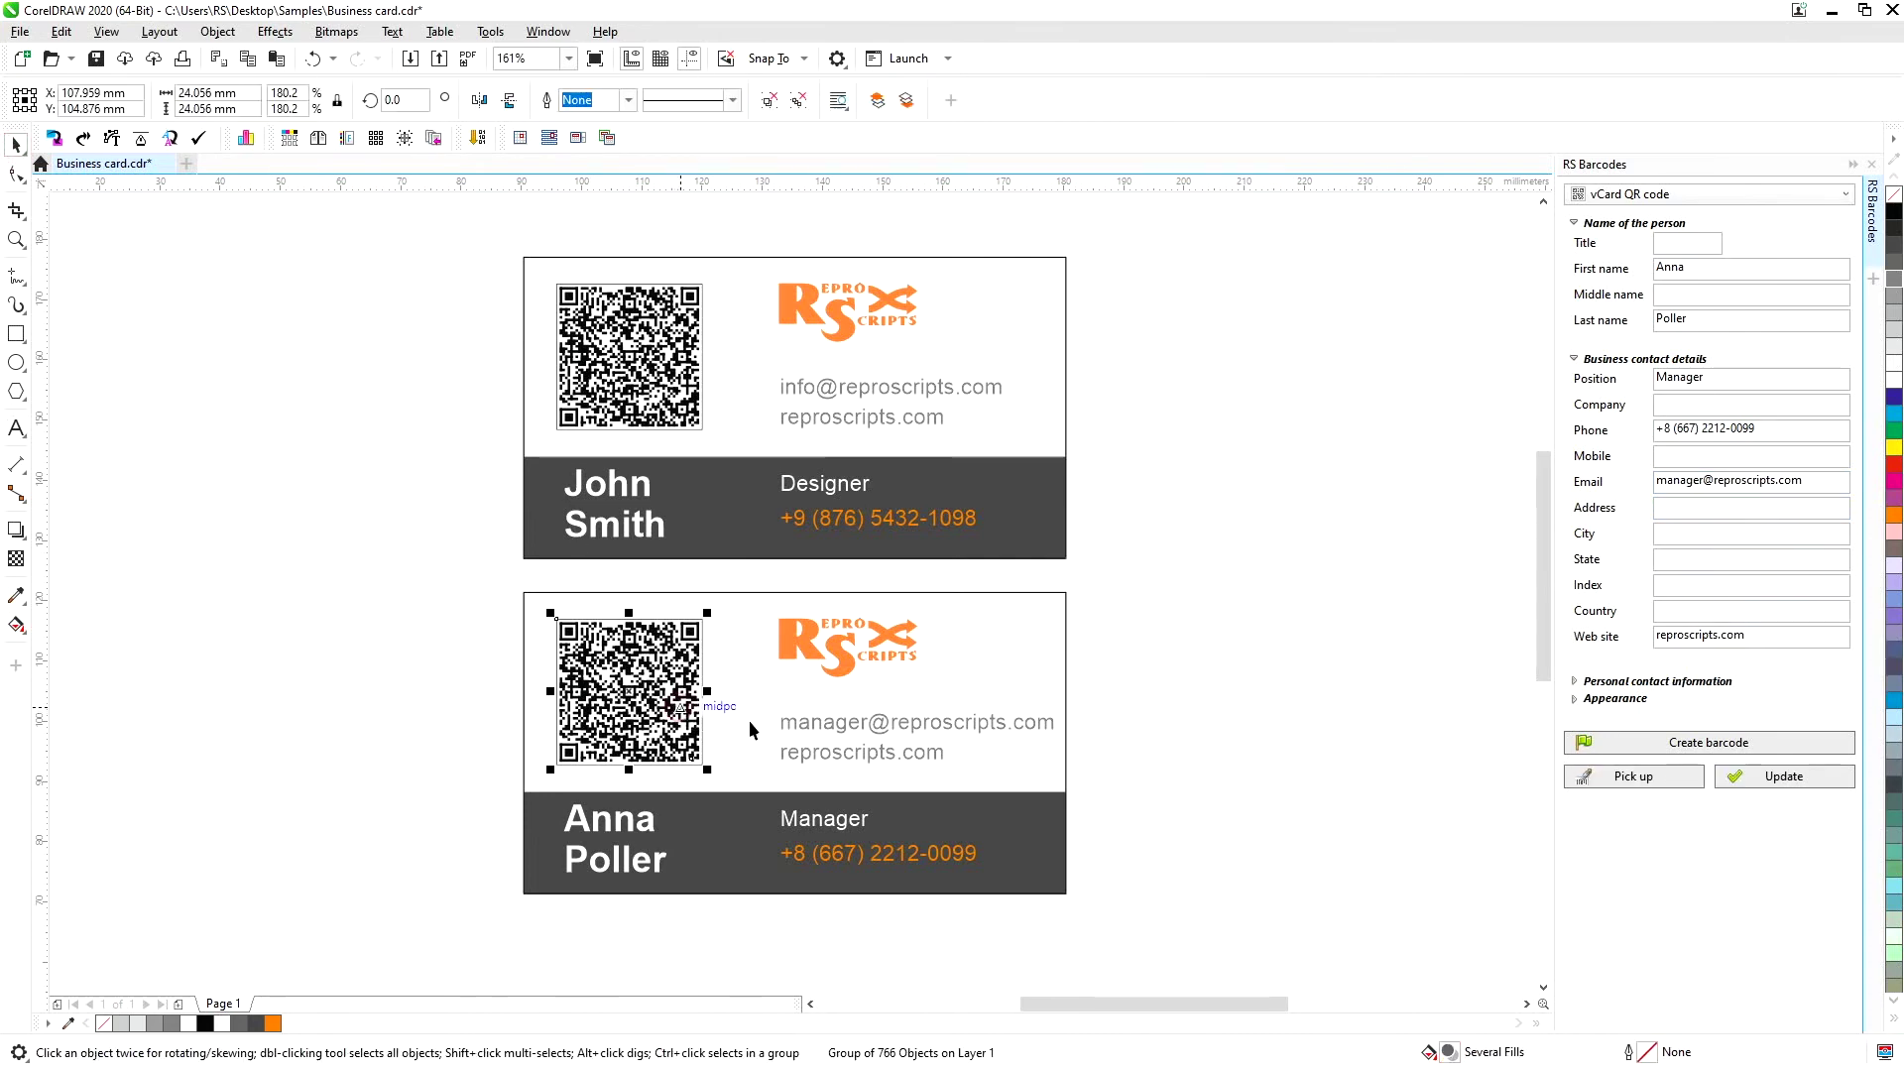
click(1815, 784)
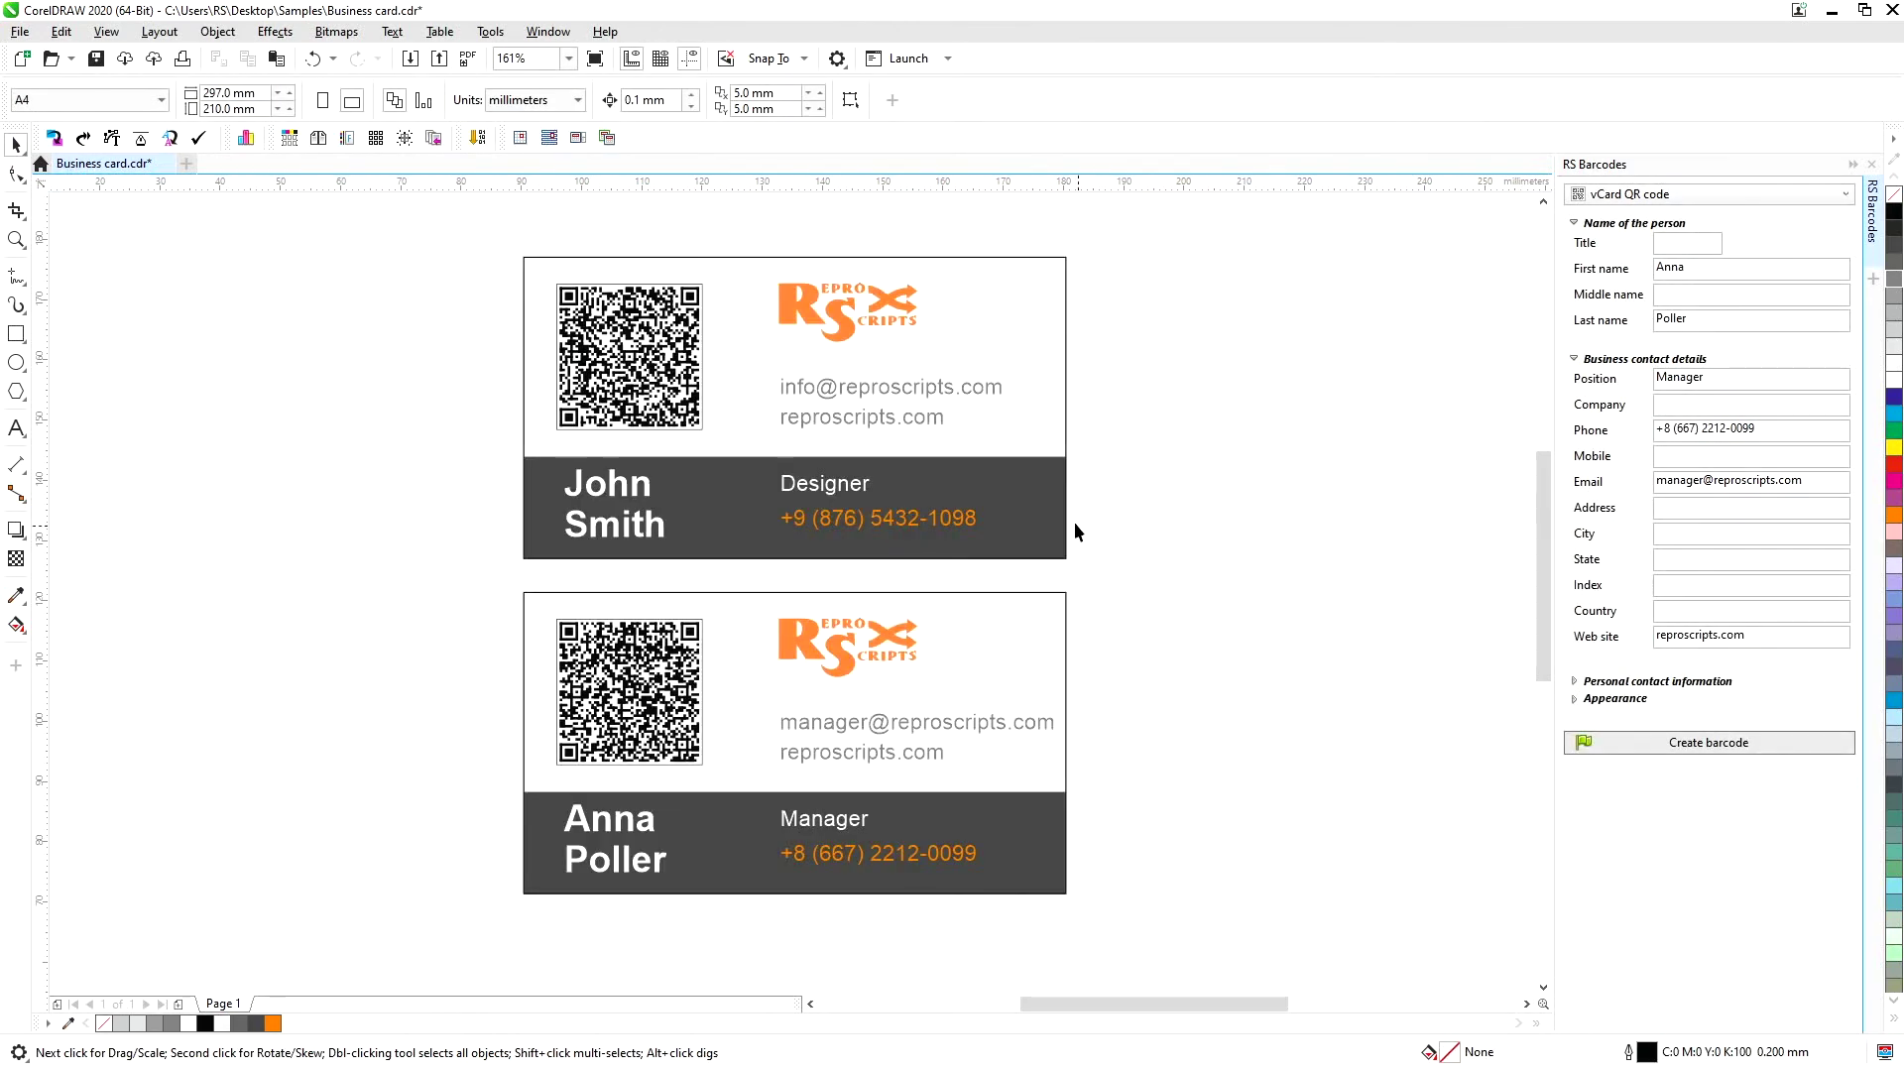
click(662, 370)
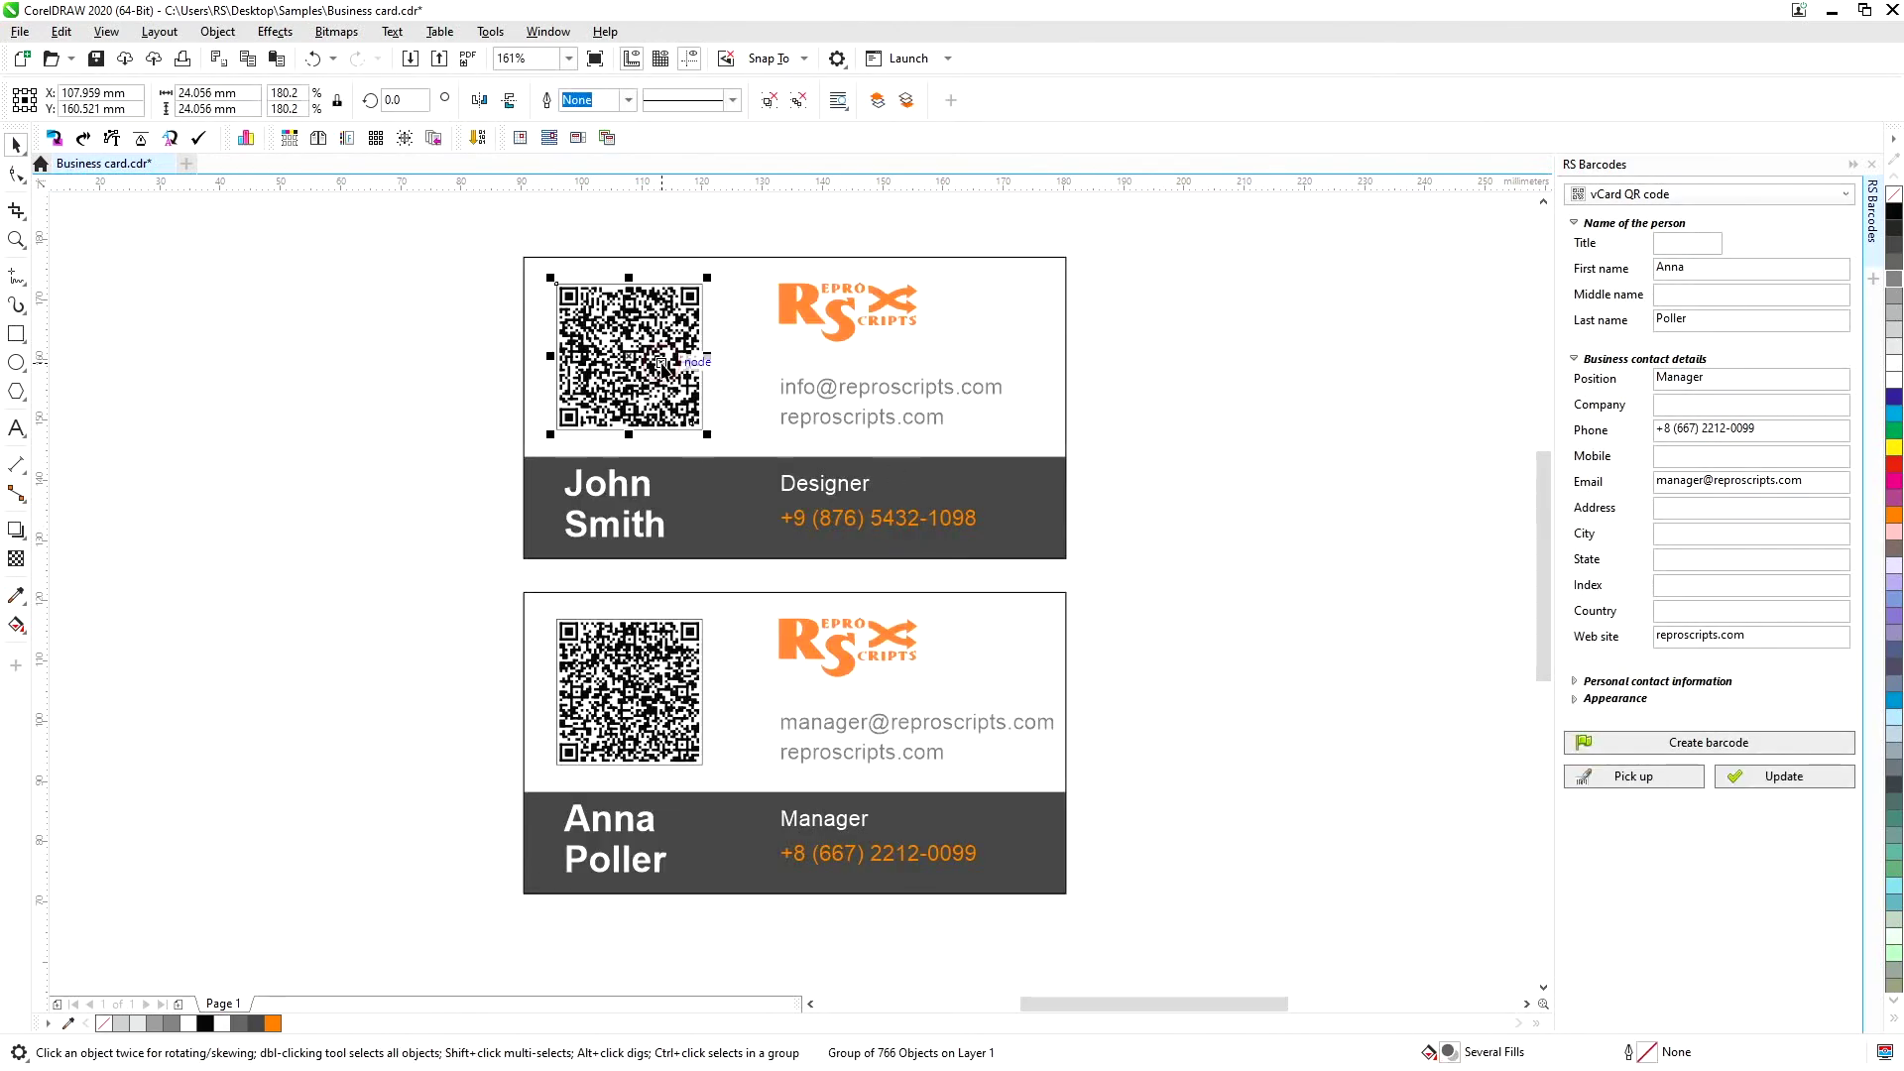
click(1684, 784)
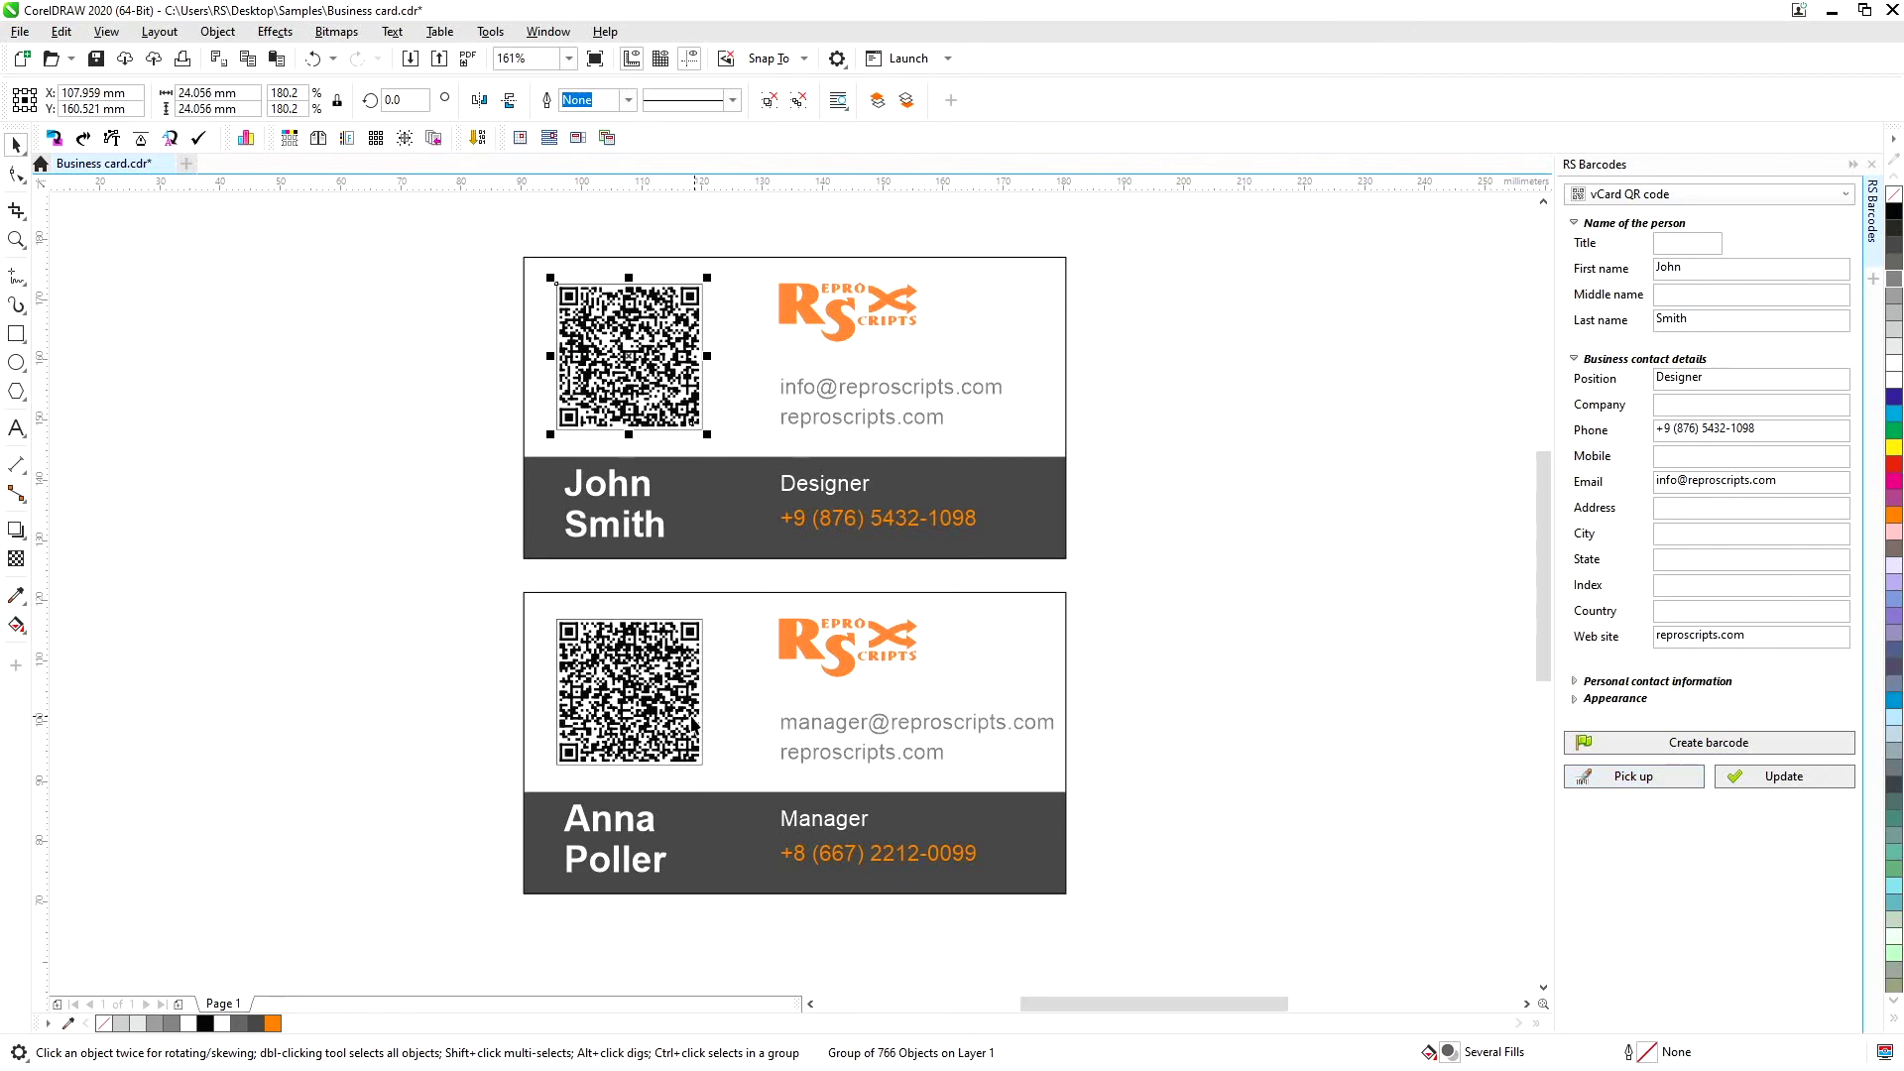
click(691, 716)
click(1667, 784)
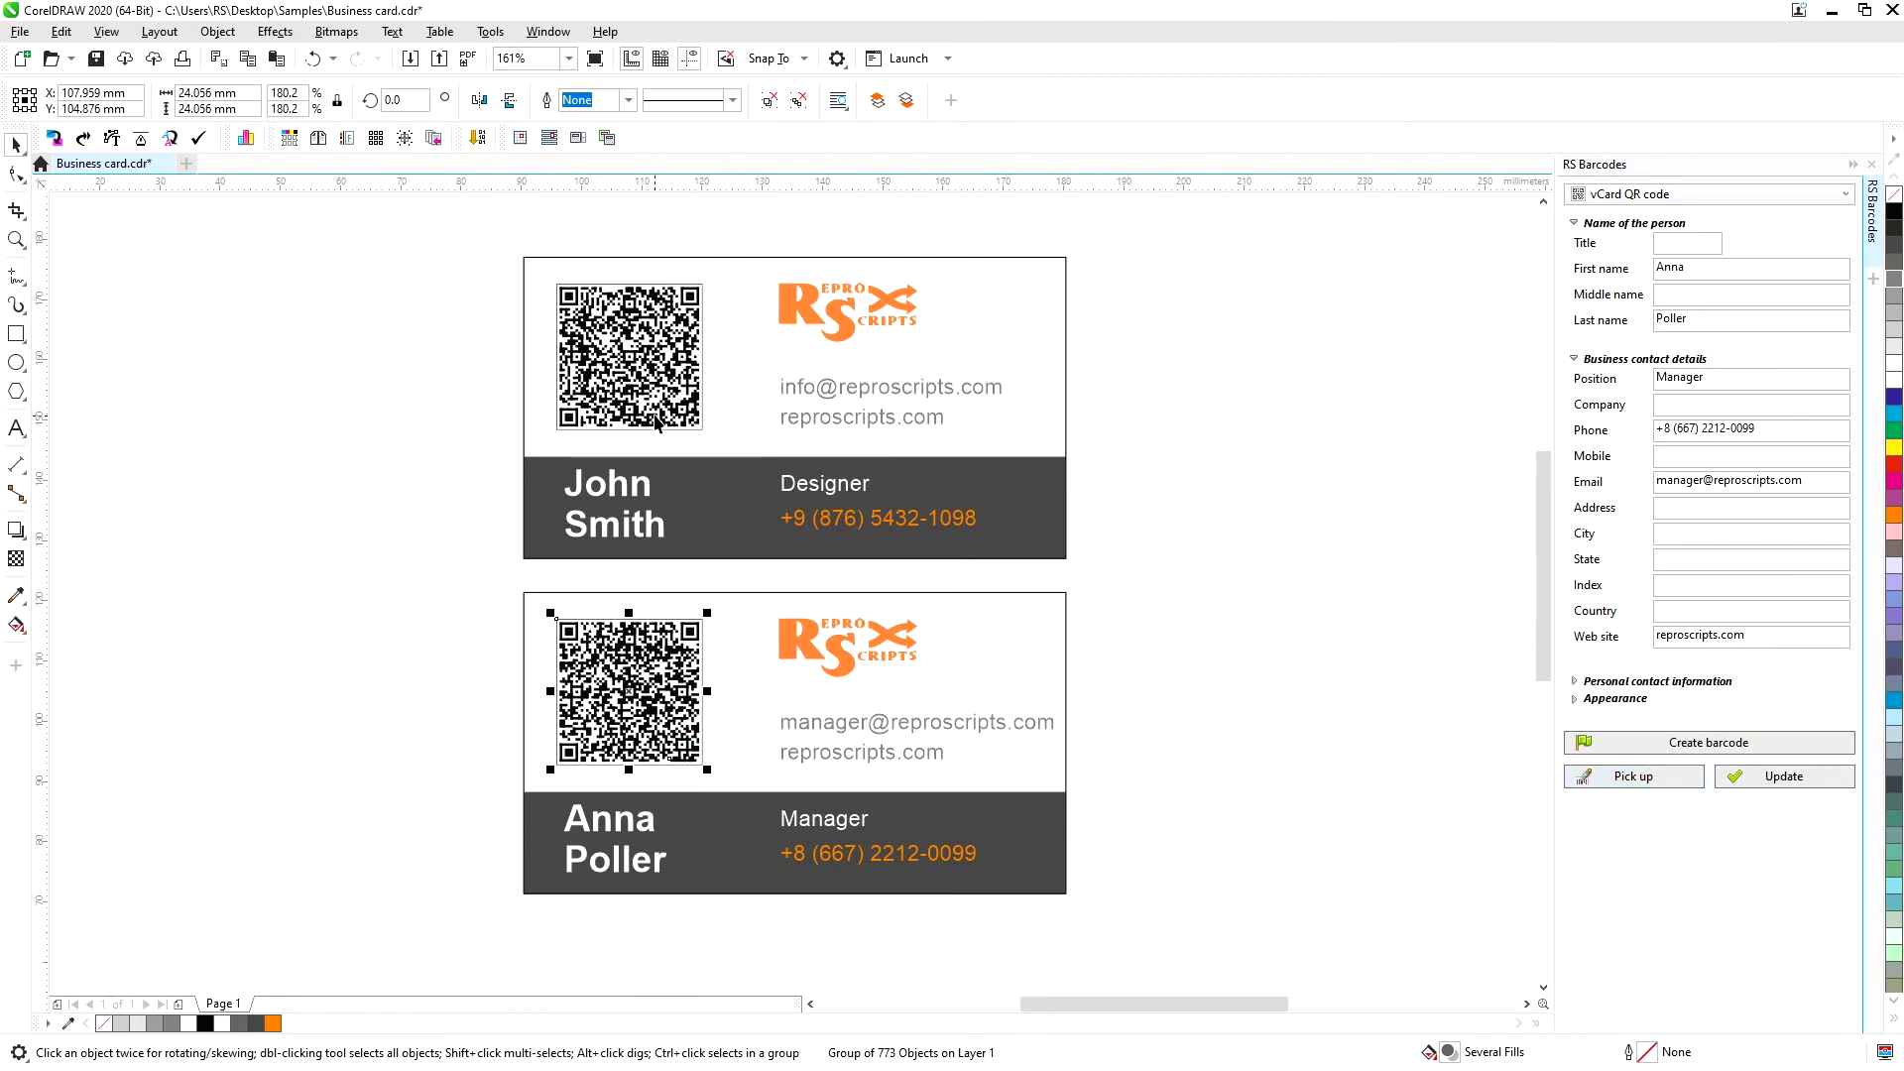
double_click(1691, 480)
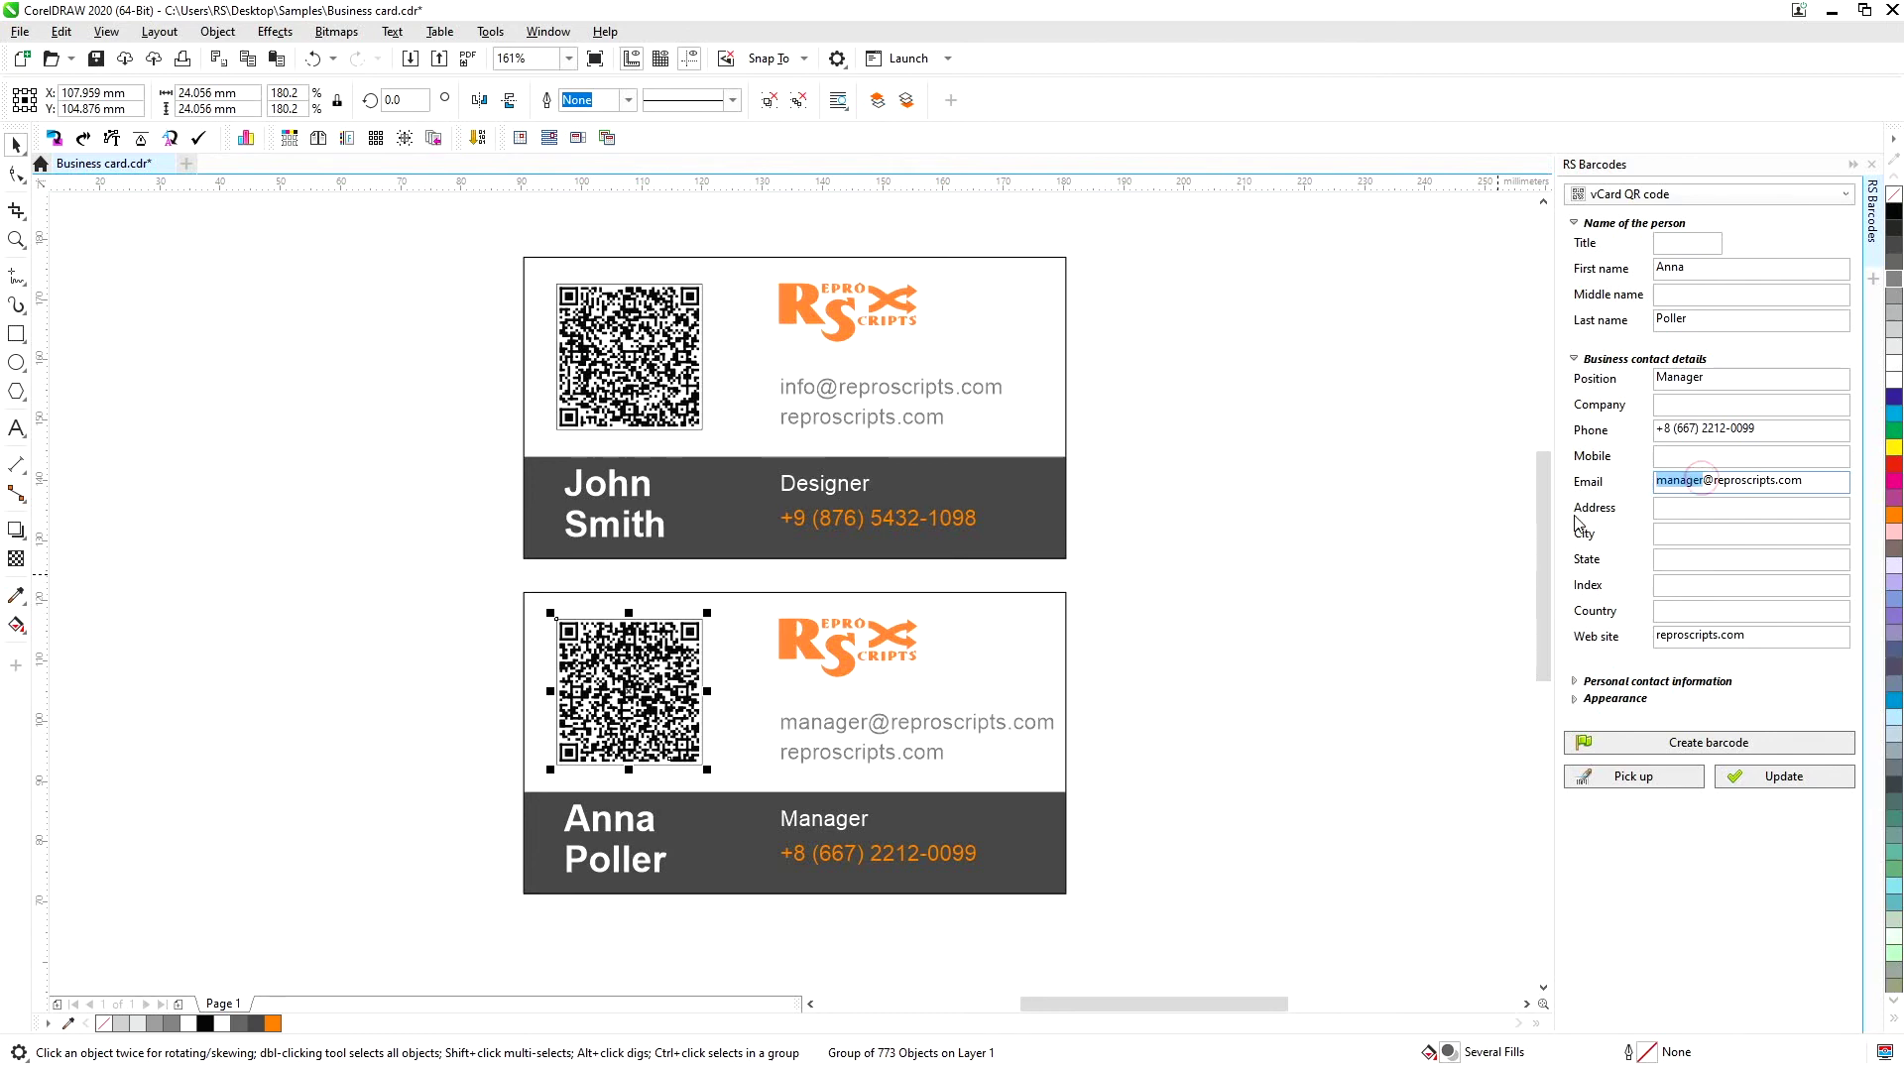
text(sales)
click(1772, 776)
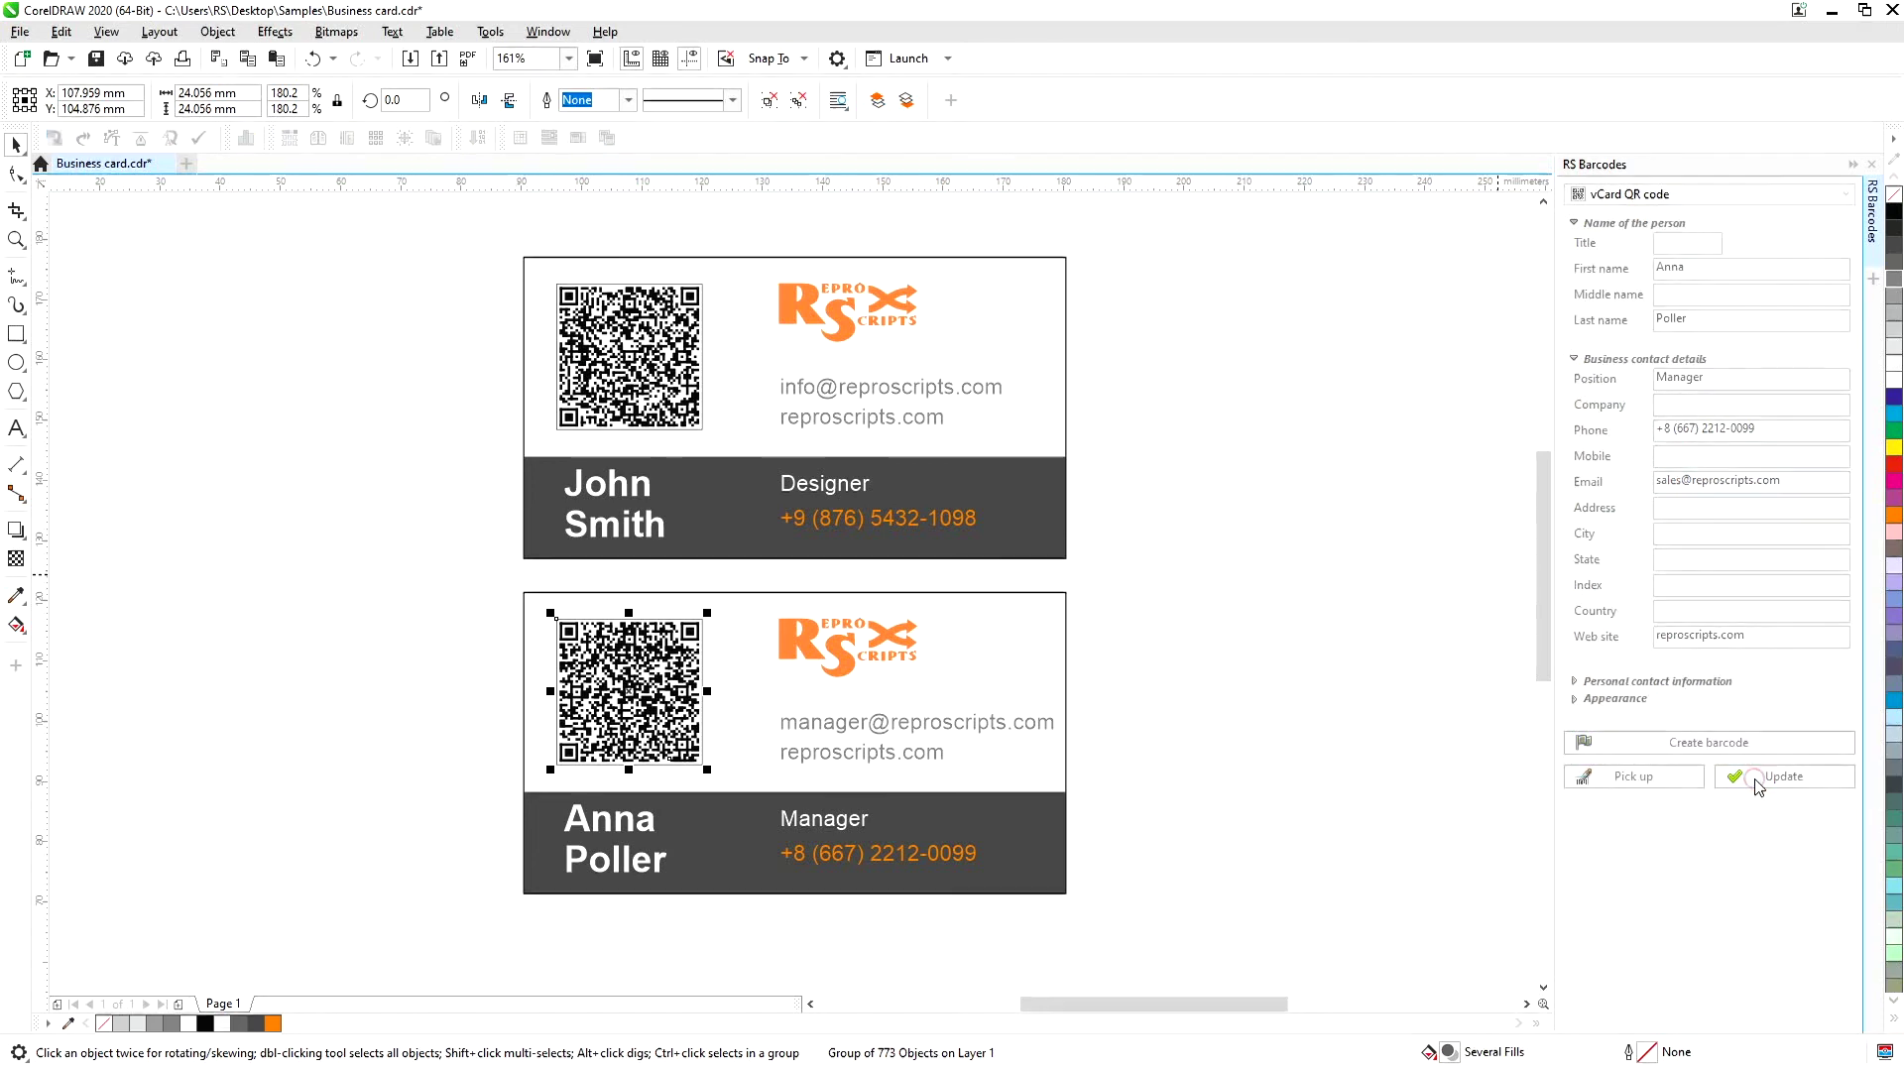
click(783, 738)
double_click(784, 739)
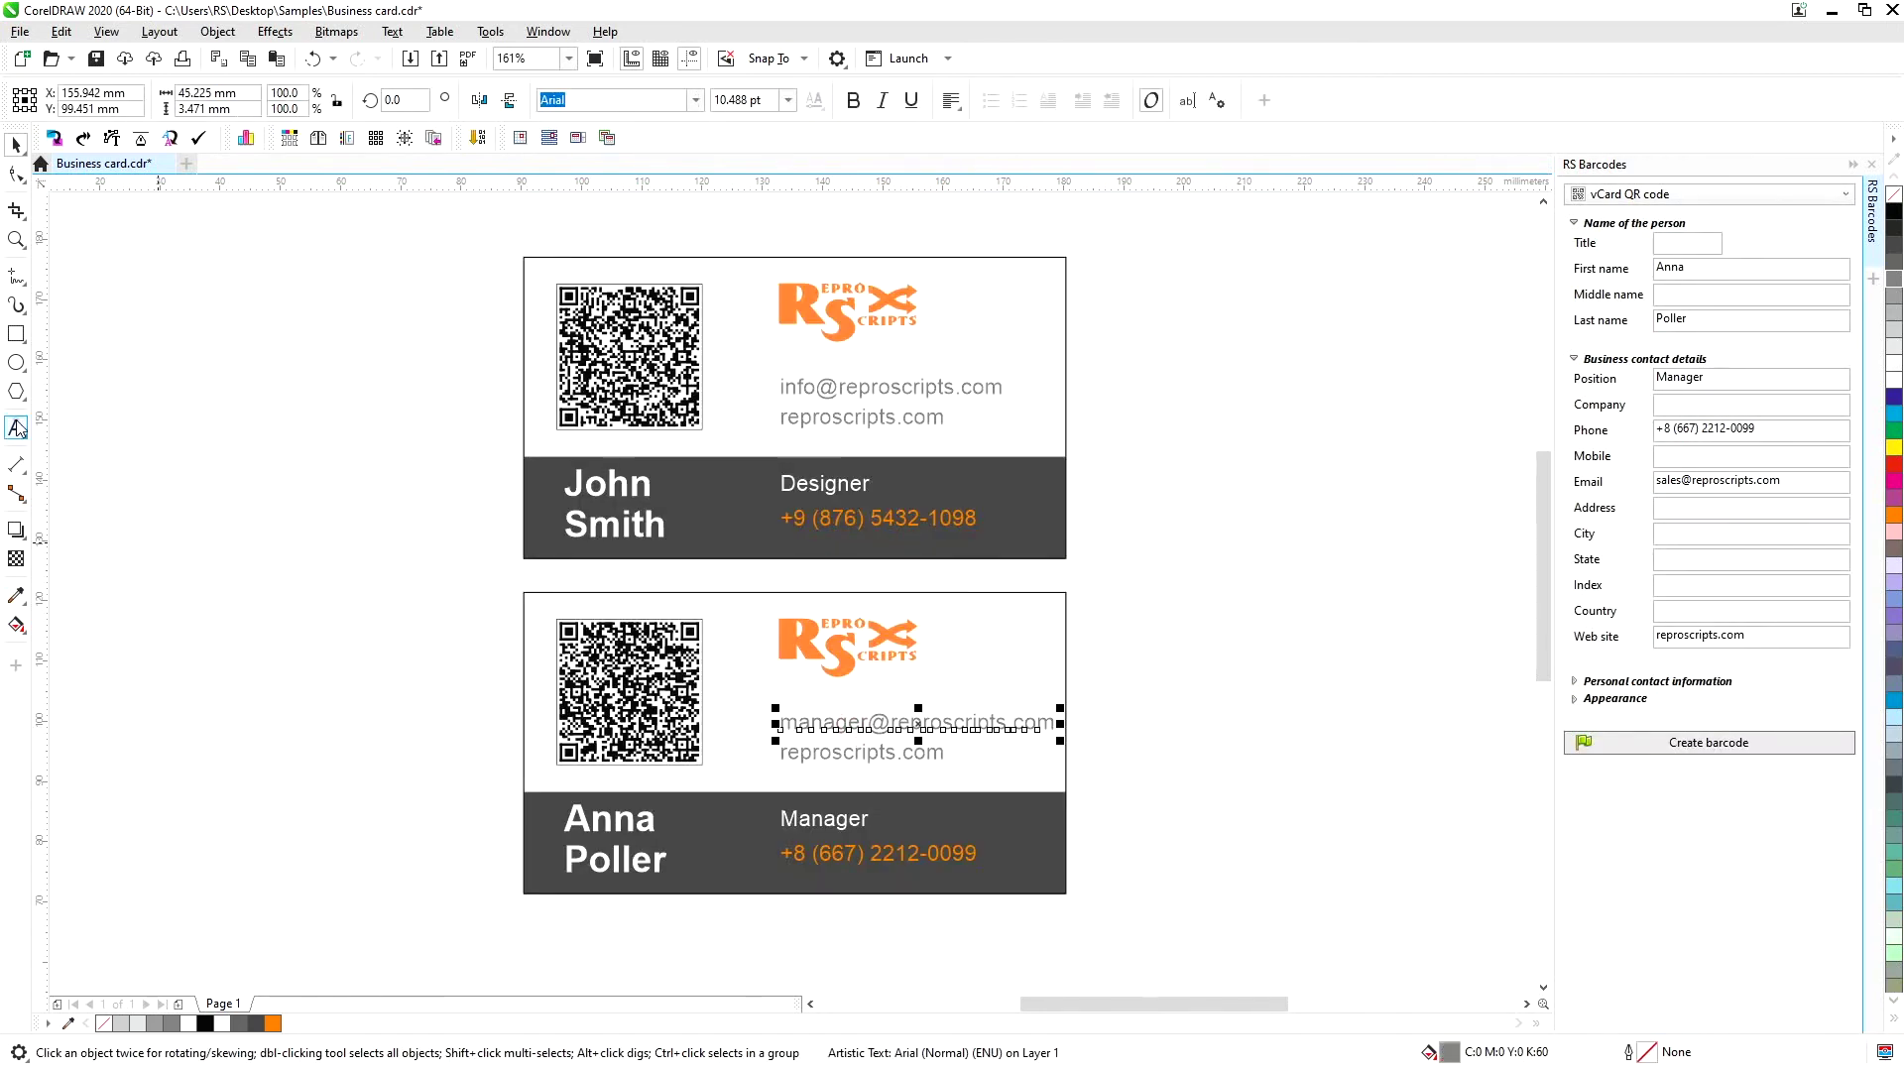
drag(801, 729, 869, 729)
text(sales)
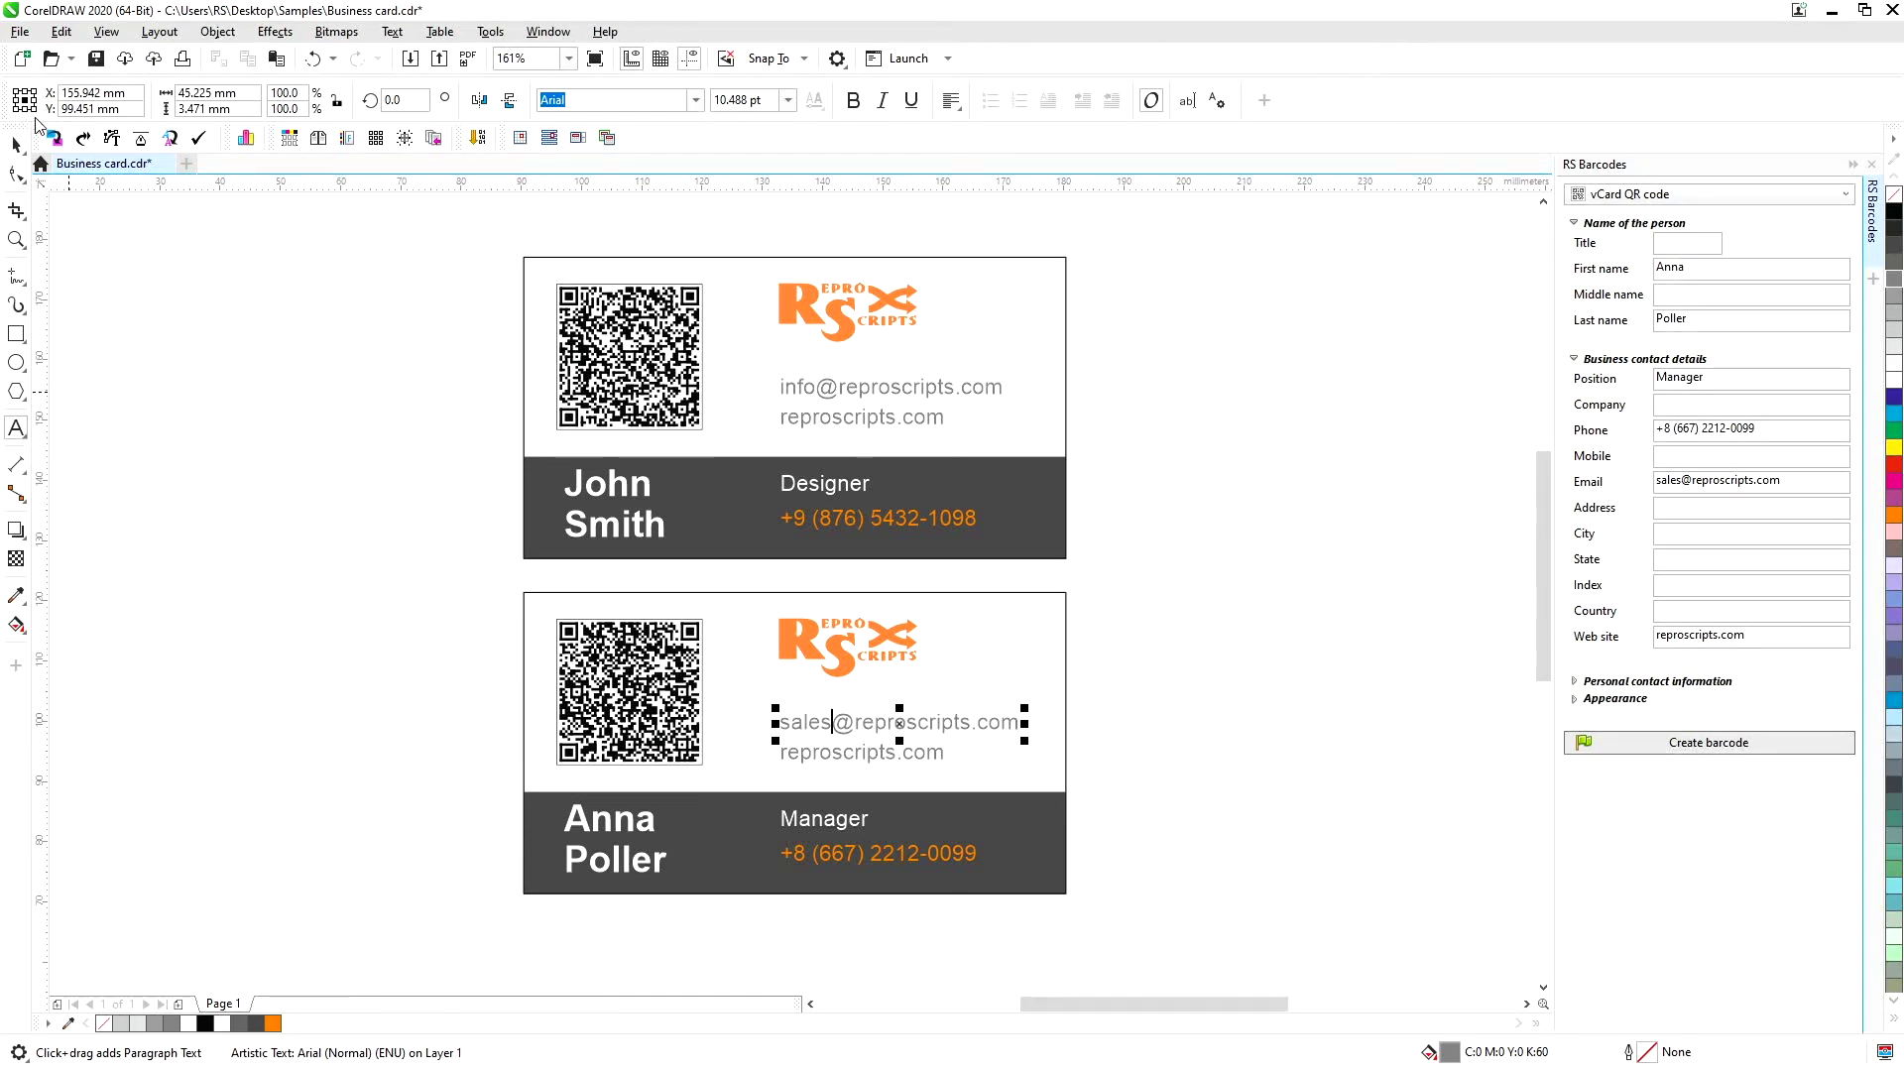
click(16, 143)
click(689, 377)
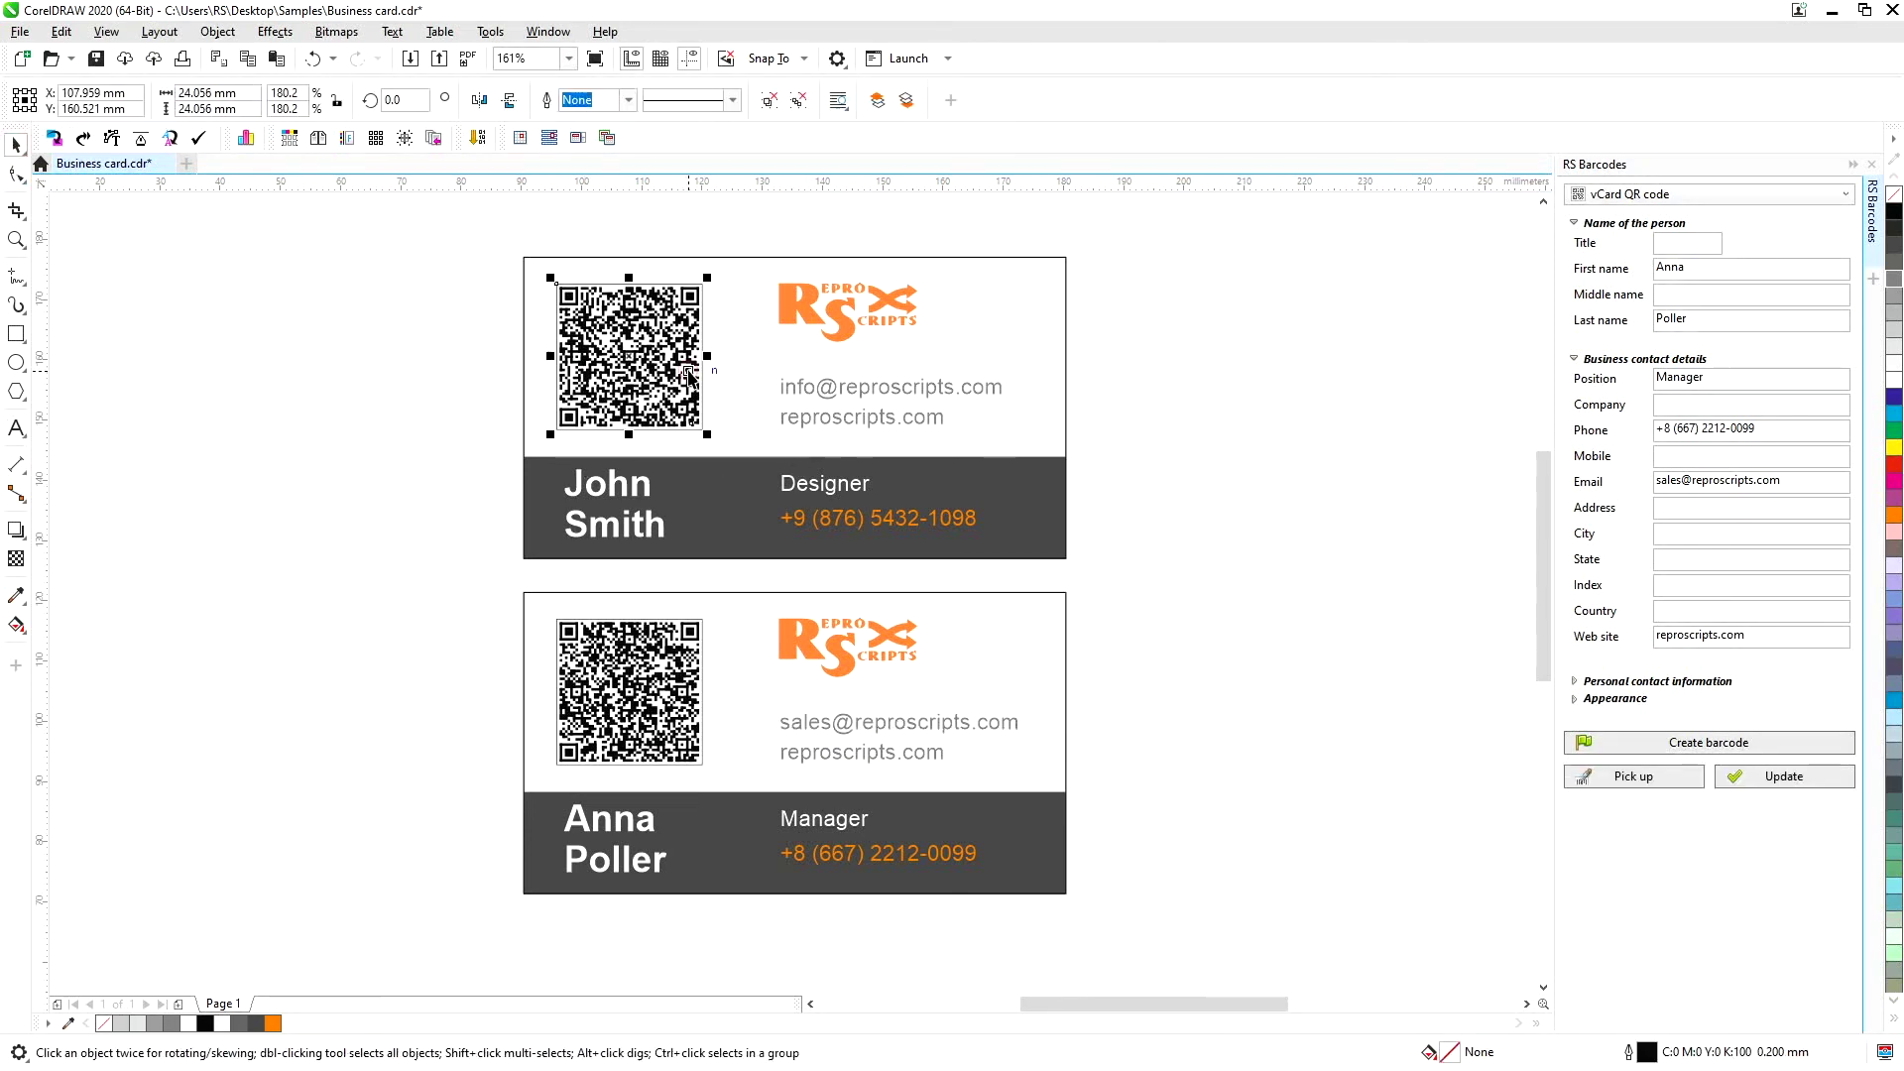
click(1674, 776)
click(689, 712)
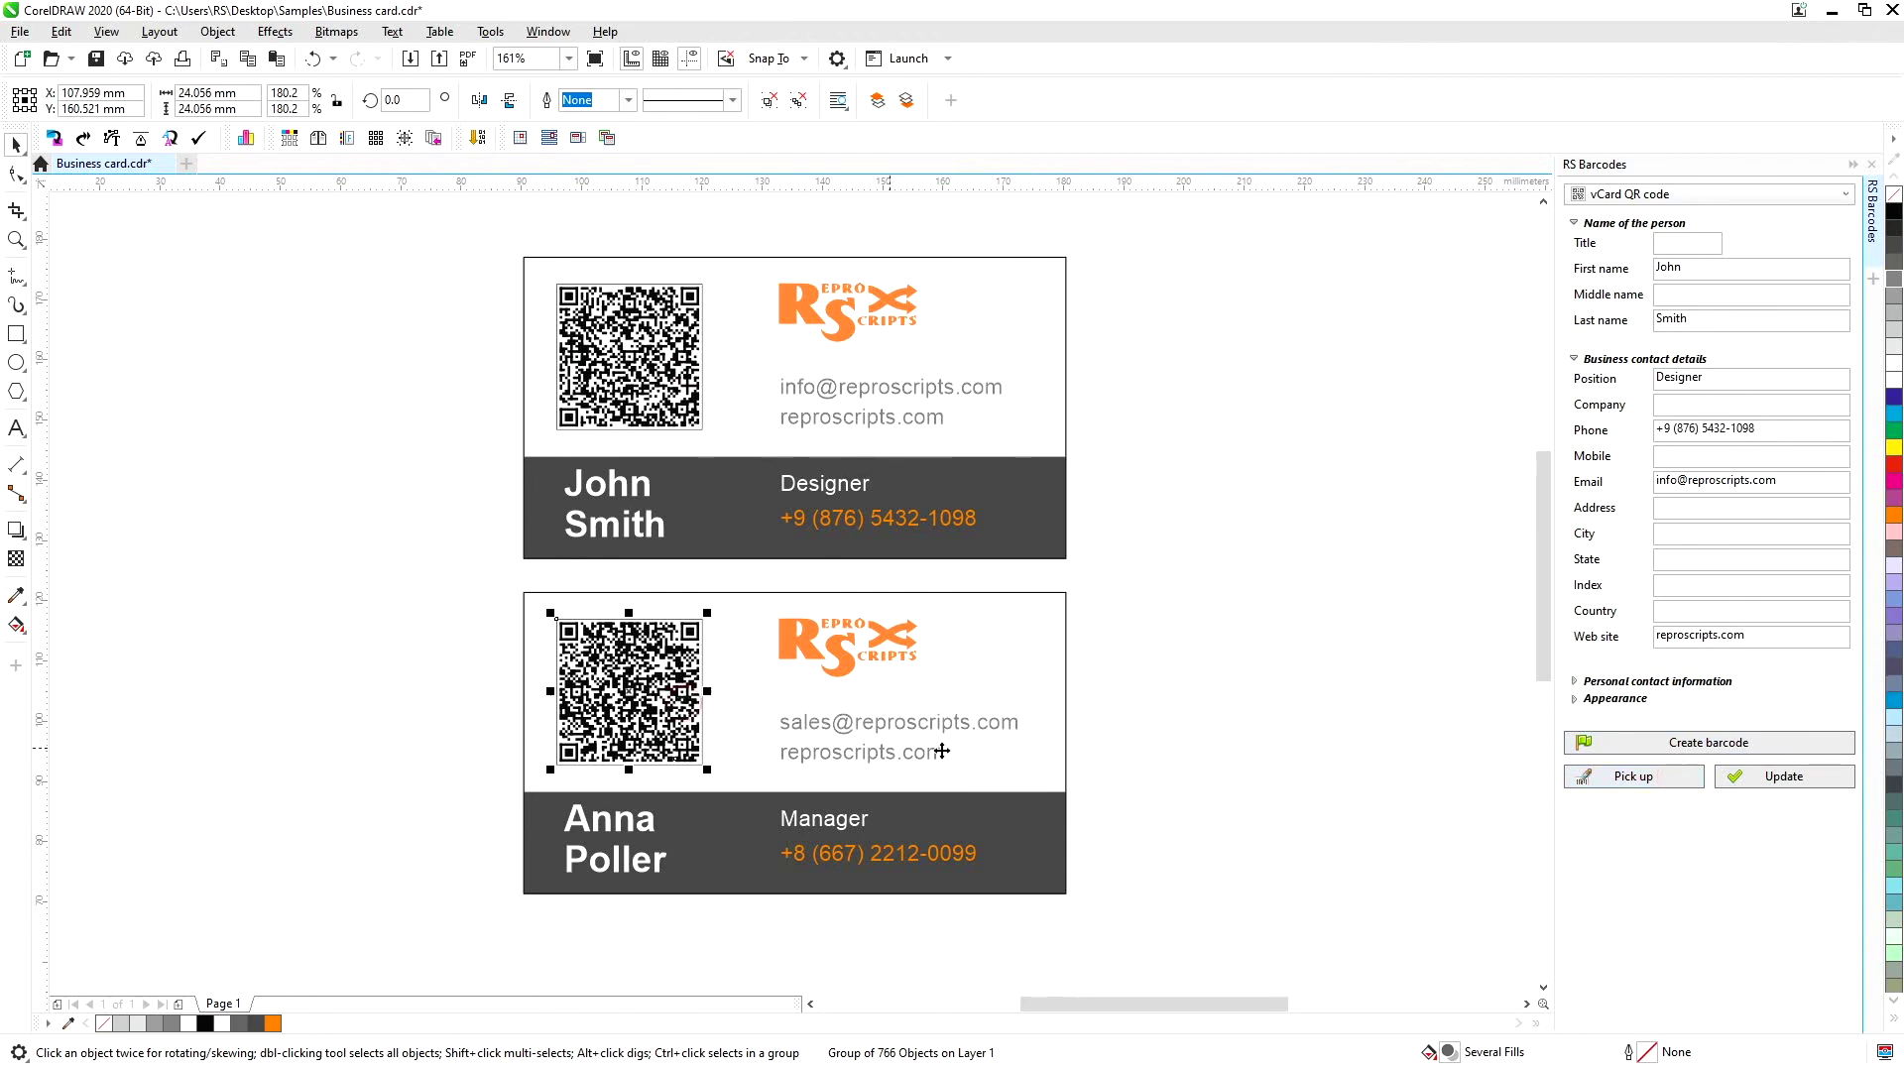
click(1633, 779)
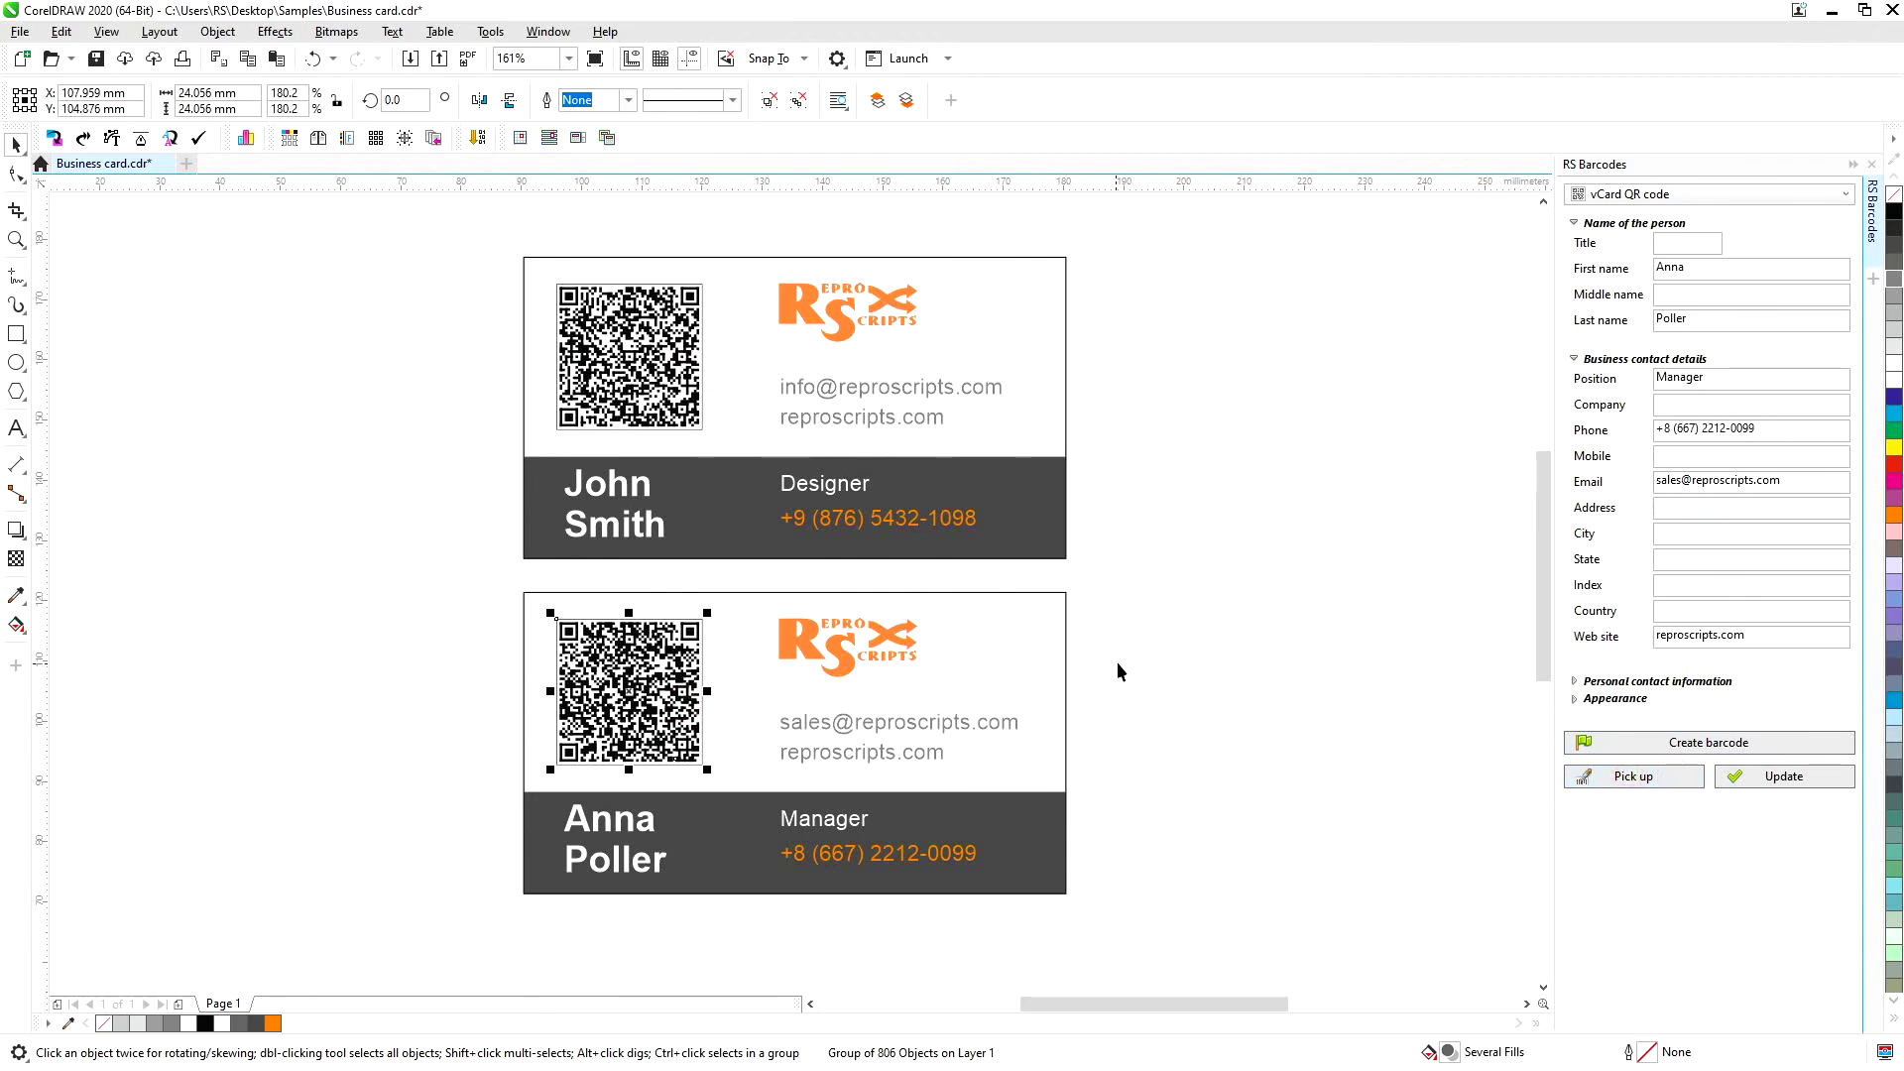